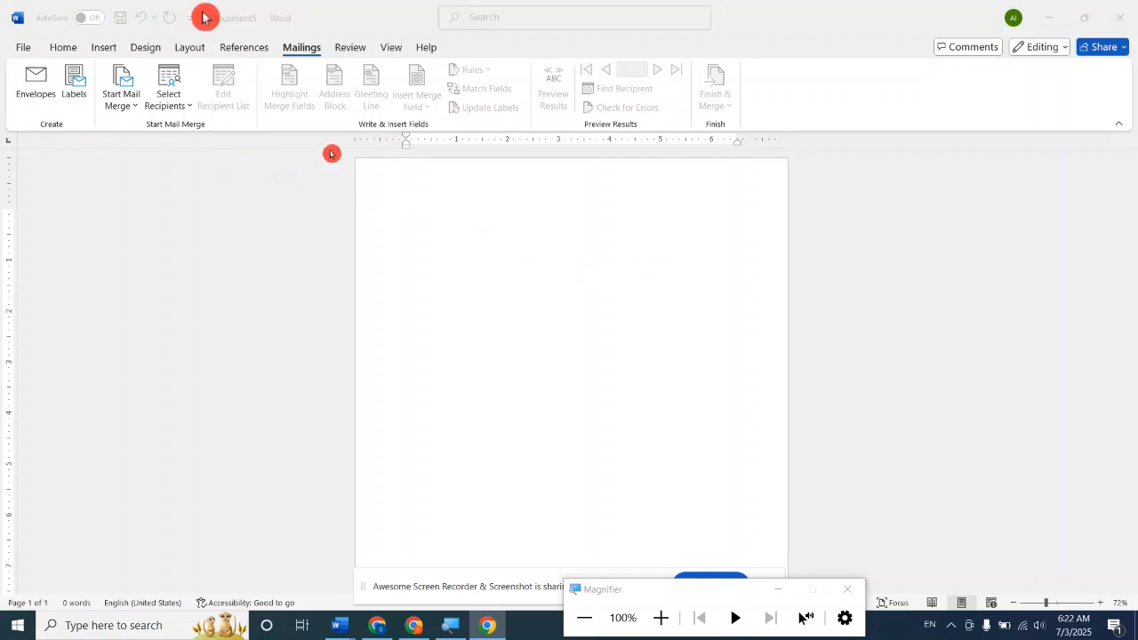
Start creating an envelope and clear the existing return address.
{"action": "left_click", "coordinate": [663, 625]}
{"action": "left_click", "coordinate": [665, 628]}
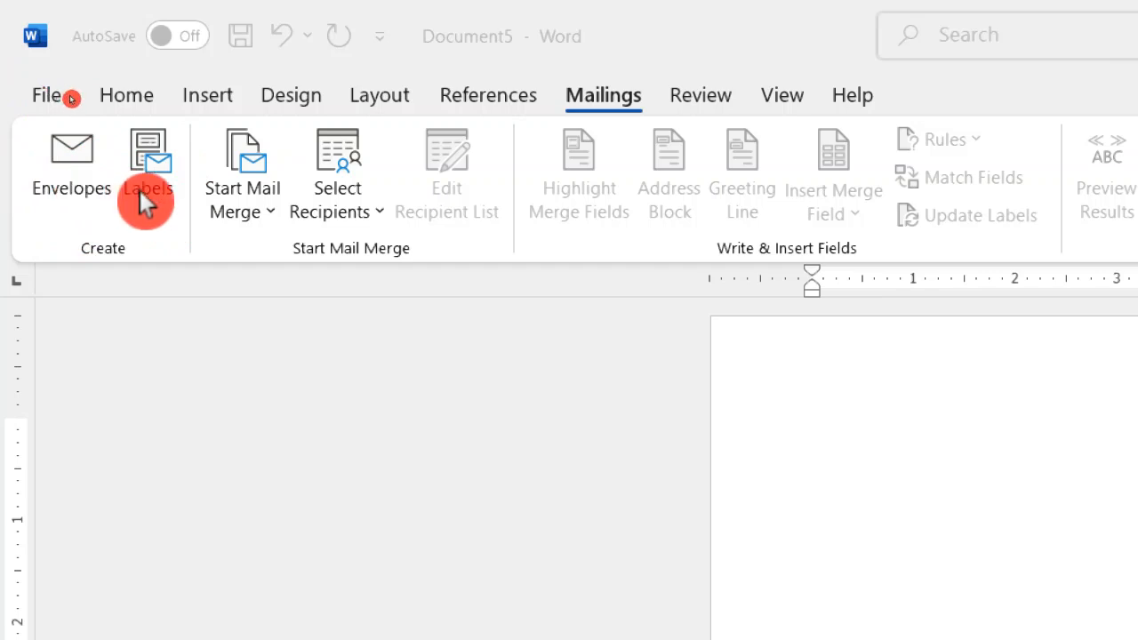
{"action": "left_click", "coordinate": [55, 175]}
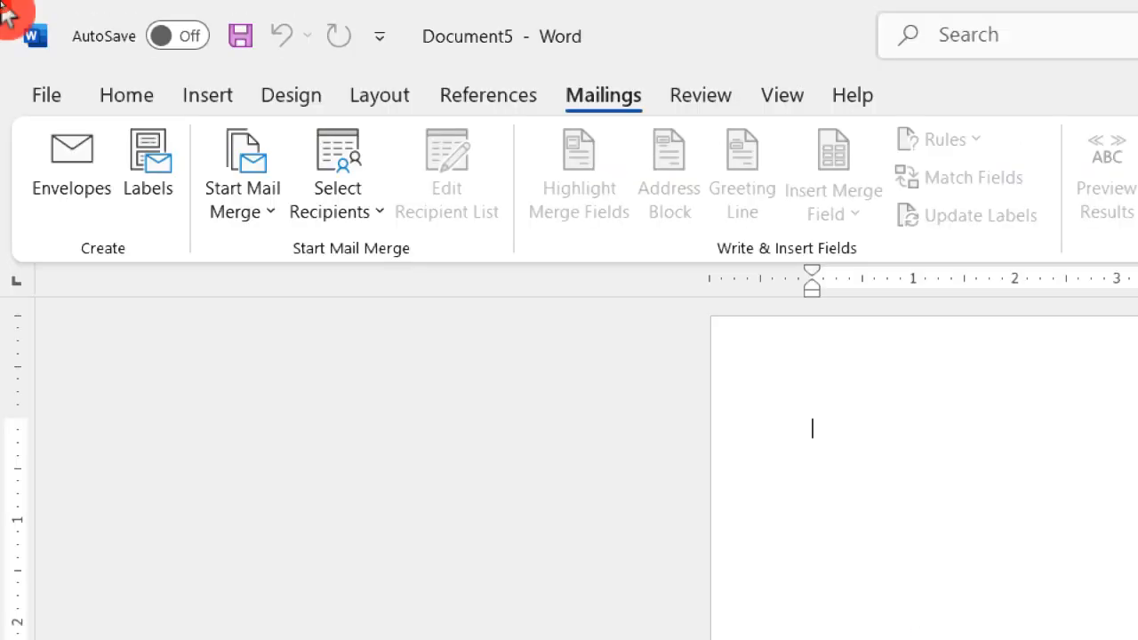
{"action": "left_click", "coordinate": [71, 163]}
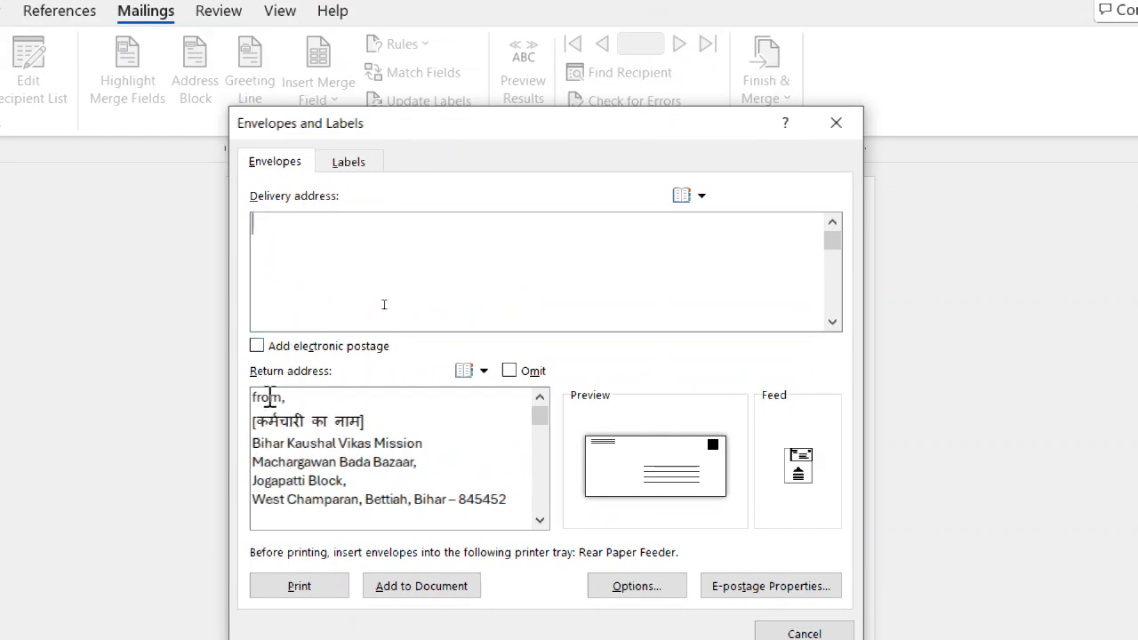
{"action": "left_click", "coordinate": [537, 527]}
{"action": "left_click", "coordinate": [509, 491]}
{"action": "key", "text": "BackSpace"}
{"action": "key", "text": "BackSpace"}
{"action": "key", "text": "BackSpace"}
{"action": "key", "text": "BackSpace"}
{"action": "key", "text": "BackSpace"}
{"action": "key", "text": "BackSpace"}
{"action": "key", "text": "BackSpace"}
{"action": "key", "text": "BackSpace"}
{"action": "key", "text": "BackSpace"}
{"action": "key", "text": "BackSpace"}
{"action": "key", "text": "BackSpace"}
{"action": "key", "text": "BackSpace"}
{"action": "key", "text": "BackSpace"}
{"action": "key", "text": "BackSpace"}
{"action": "key", "text": "BackSpace"}
{"action": "key", "text": "BackSpace"}
{"action": "key", "text": "BackSpace"}
{"action": "key", "text": "BackSpace"}
{"action": "key", "text": "BackSpace"}
{"action": "key", "text": "BackSpace"}
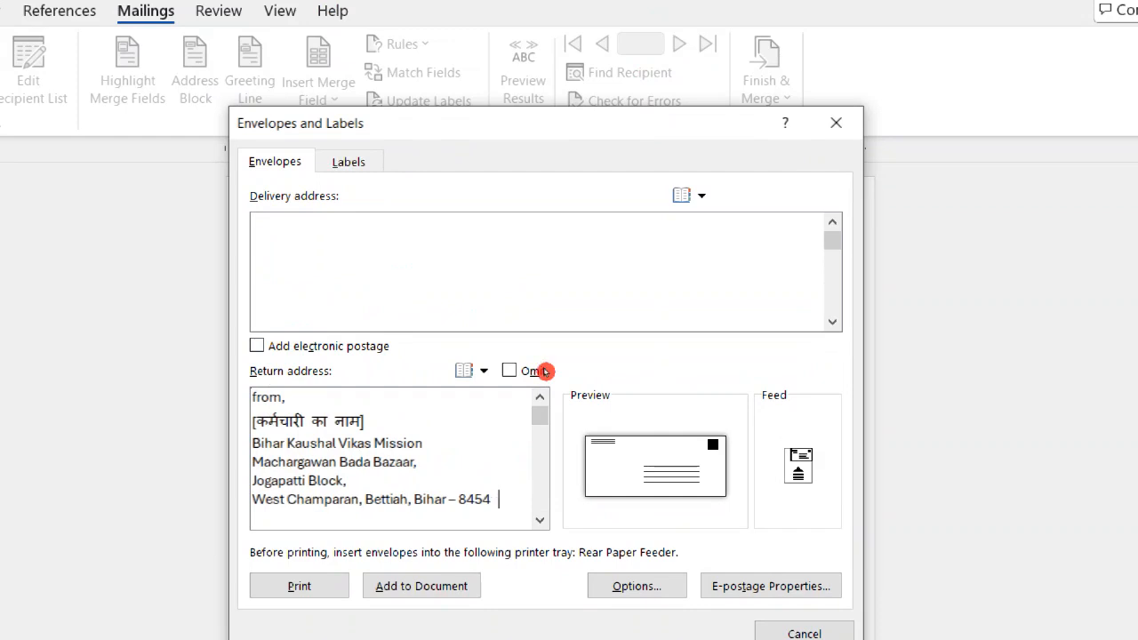
{"action": "key", "text": "BackSpace"}
{"action": "key", "text": "BackSpace"}
{"action": "key", "text": "BackSpace"}
{"action": "key", "text": "BackSpace"}
{"action": "key", "text": "BackSpace"}
{"action": "key", "text": "BackSpace"}
{"action": "key", "text": "BackSpace"}
{"action": "key", "text": "BackSpace"}
{"action": "key", "text": "BackSpace"}
{"action": "key", "text": "BackSpace"}
{"action": "key", "text": "BackSpace"}
{"action": "key", "text": "BackSpace"}
{"action": "key", "text": "BackSpace"}
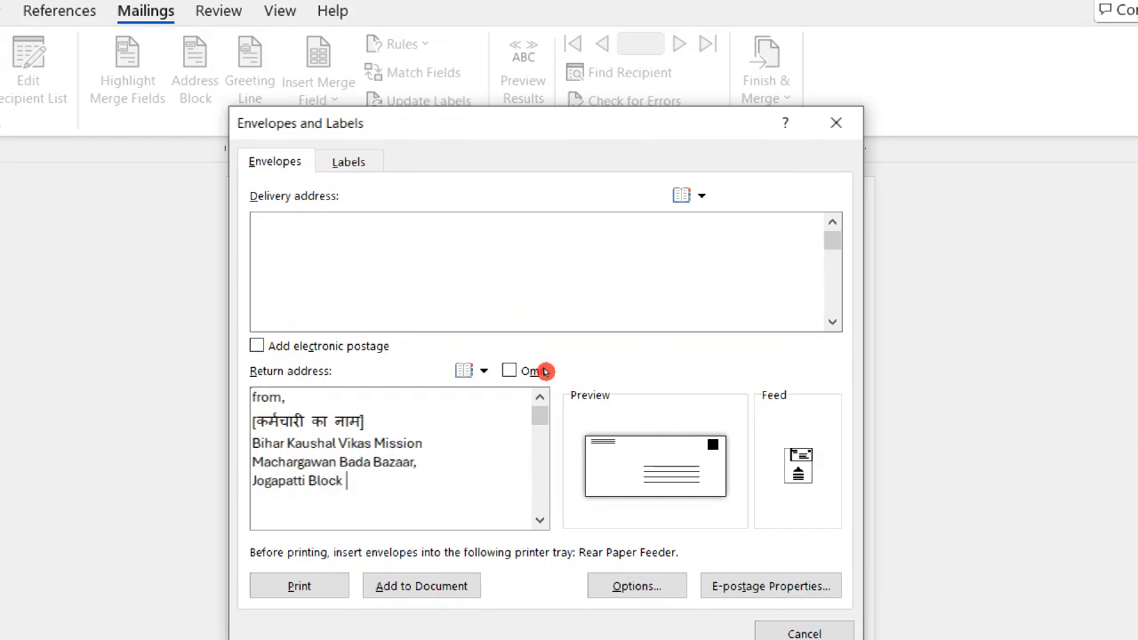
{"action": "key", "text": "BackSpace"}
{"action": "key", "text": "BackSpace"}
{"action": "key", "text": "BackSpace"}
{"action": "key", "text": "BackSpace"}
{"action": "key", "text": "BackSpace"}
{"action": "key", "text": "BackSpace"}
{"action": "key", "text": "BackSpace"}
{"action": "key", "text": "BackSpace"}
{"action": "key", "text": "BackSpace"}
{"action": "key", "text": "BackSpace"}
{"action": "key", "text": "BackSpace"}
{"action": "key", "text": "BackSpace"}
{"action": "key", "text": "BackSpace"}
{"action": "key", "text": "BackSpace"}
{"action": "key", "text": "BackSpace"}
{"action": "key", "text": "BackSpace"}
{"action": "key", "text": "BackSpace"}
{"action": "key", "text": "BackSpace"}
{"action": "key", "text": "BackSpace"}
{"action": "key", "text": "BackSpace"}
{"action": "key", "text": "BackSpace"}
{"action": "key", "text": "BackSpace"}
{"action": "key", "text": "BackSpace"}
{"action": "key", "text": "BackSpace"}
{"action": "key", "text": "BackSpace"}
{"action": "key", "text": "BackSpace"}
{"action": "key", "text": "BackSpace"}
{"action": "key", "text": "BackSpace"}
{"action": "key", "text": "BackSpace"}
{"action": "key", "text": "BackSpace"}
{"action": "key", "text": "BackSpace"}
{"action": "key", "text": "BackSpace"}
{"action": "key", "text": "BackSpace"}
{"action": "key", "text": "BackSpace"}
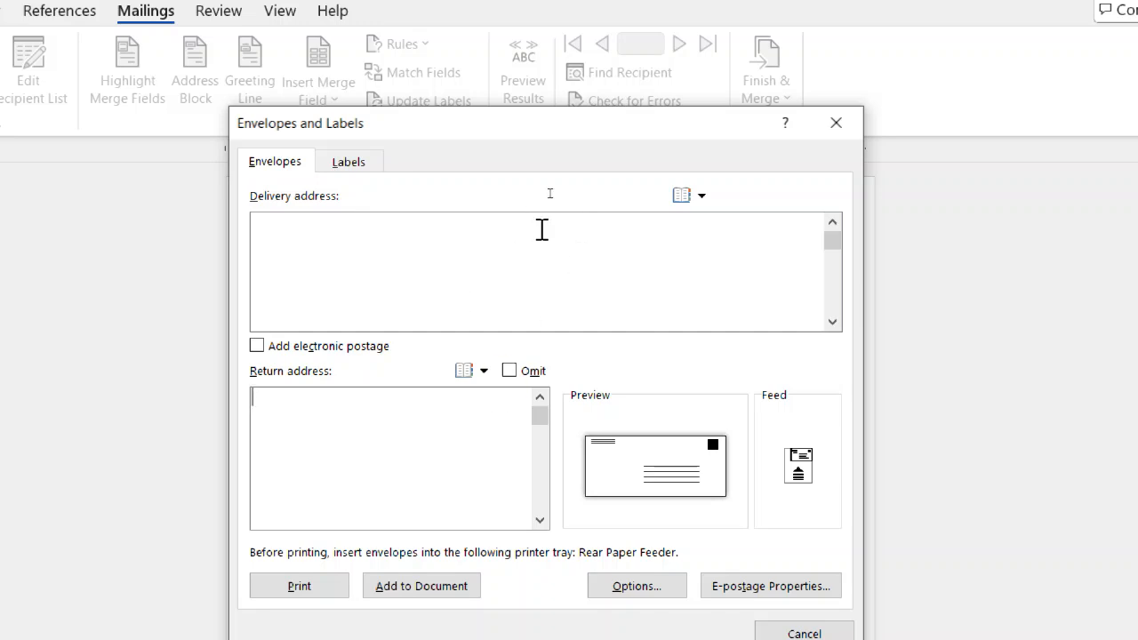
Paste the copied postal address as both delivery and return address, and change the return address's opening word to "from".
{"action": "left_click", "coordinate": [420, 251]}
{"action": "type", "text": "Bihar Kaushal Vikas Mission Machargawan Bada Bazaar, Jogapatti Block, West Champaran, Bettiah, Bihar – 845452"}
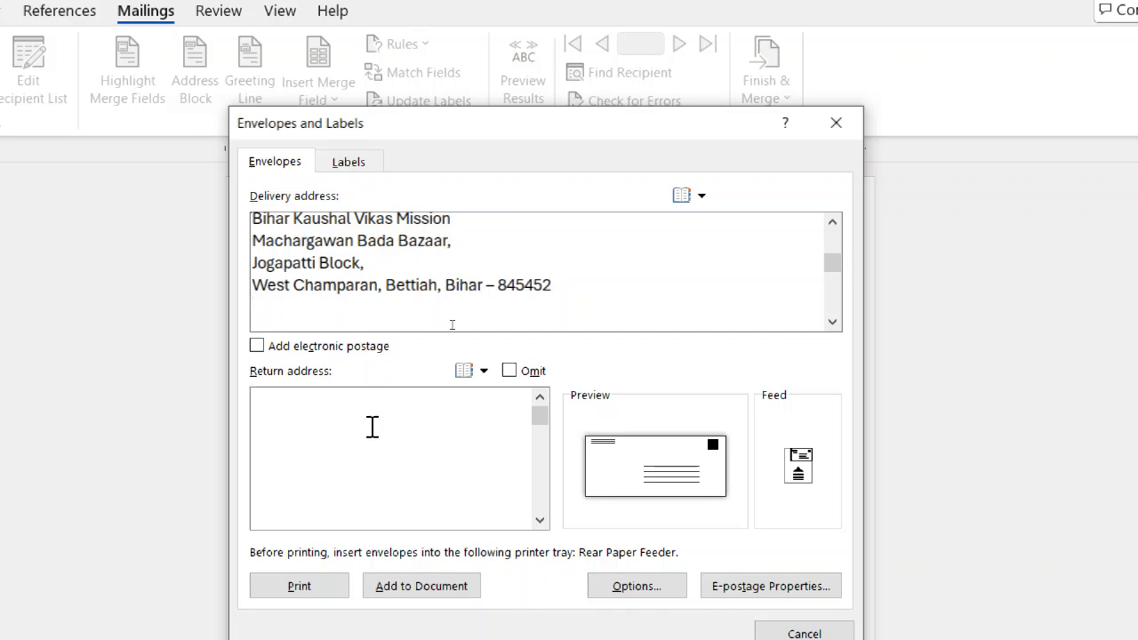
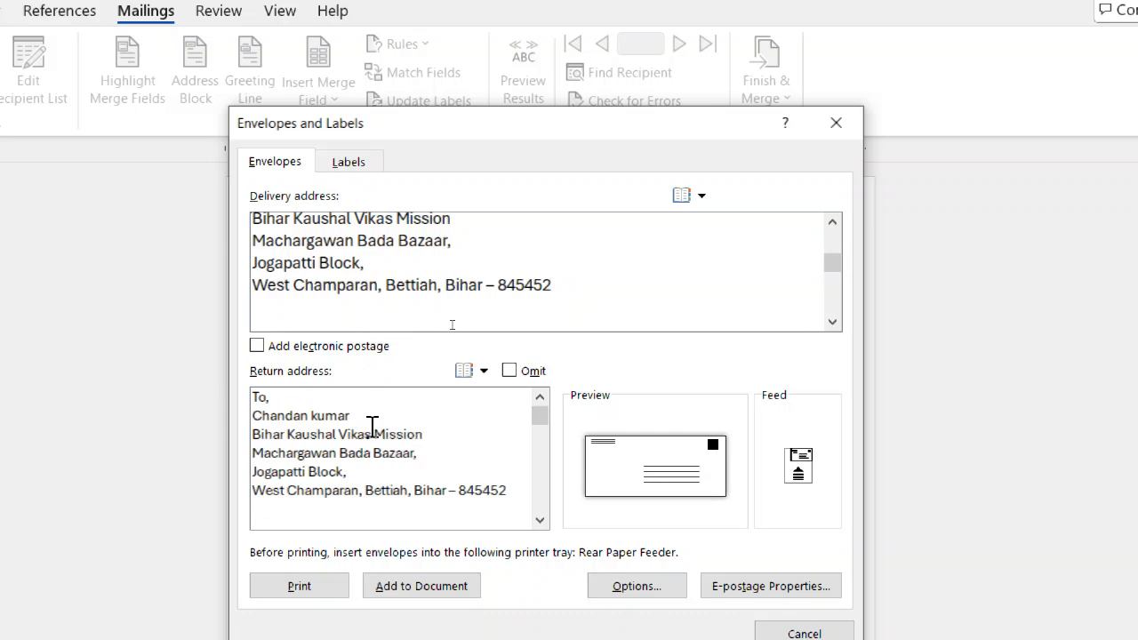
{"action": "left_click", "coordinate": [266, 397]}
{"action": "key", "text": "BackSpace"}
{"action": "key", "text": "BackSpace"}
{"action": "type", "text": "from,"}
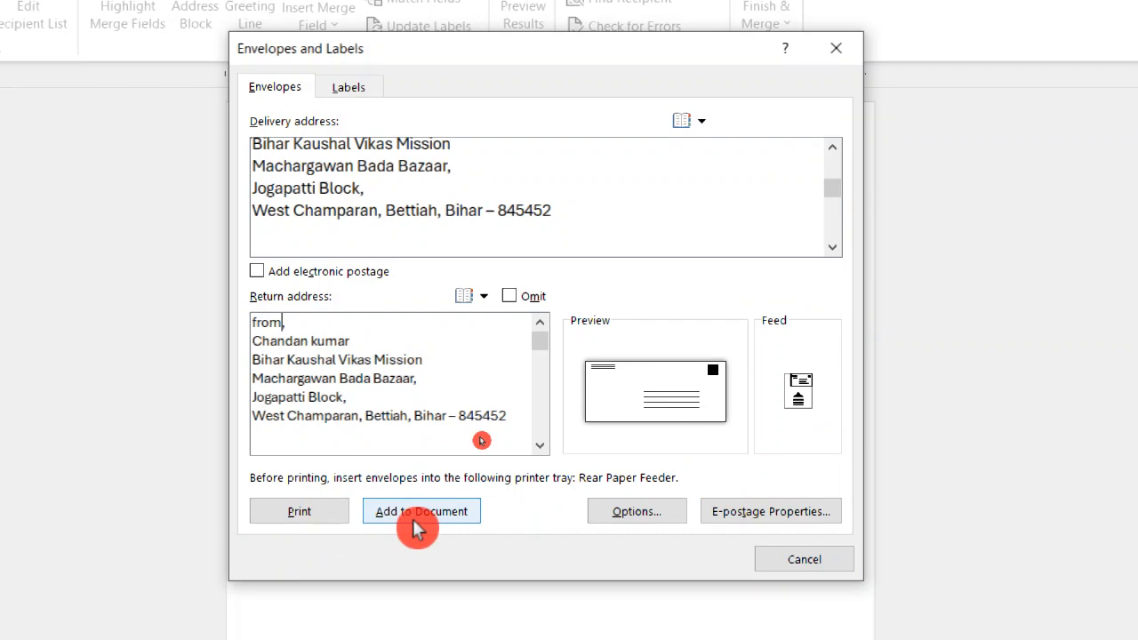
Try the different feed methods in the envelope printing options and select the upright, left-aligned one.
{"action": "left_click", "coordinate": [654, 505]}
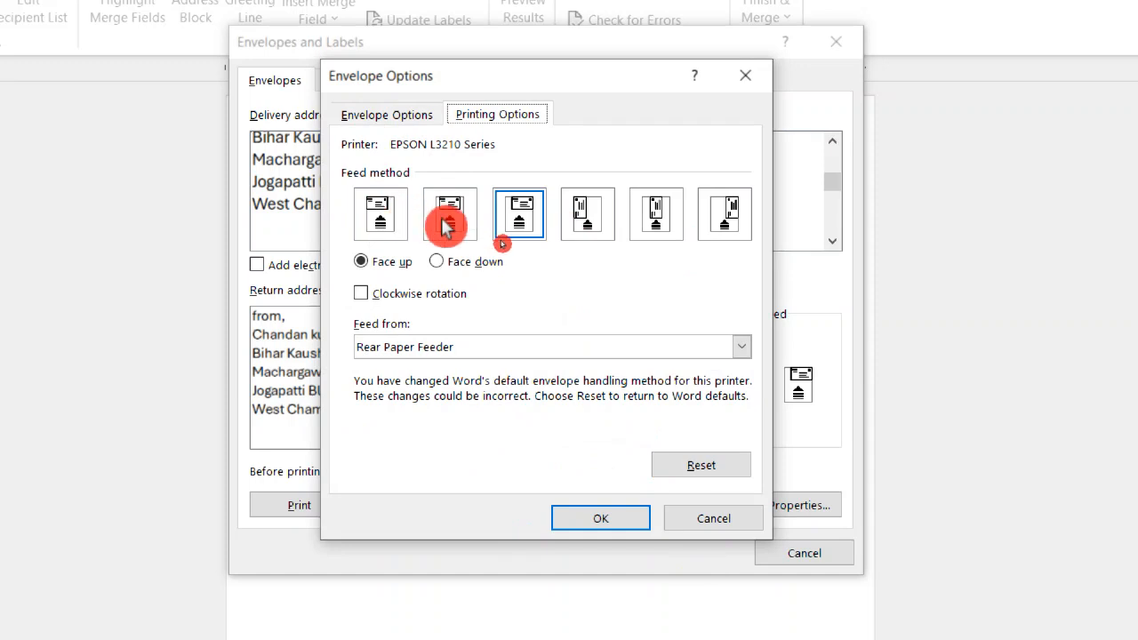
{"action": "left_click", "coordinate": [374, 212]}
{"action": "left_click", "coordinate": [451, 220]}
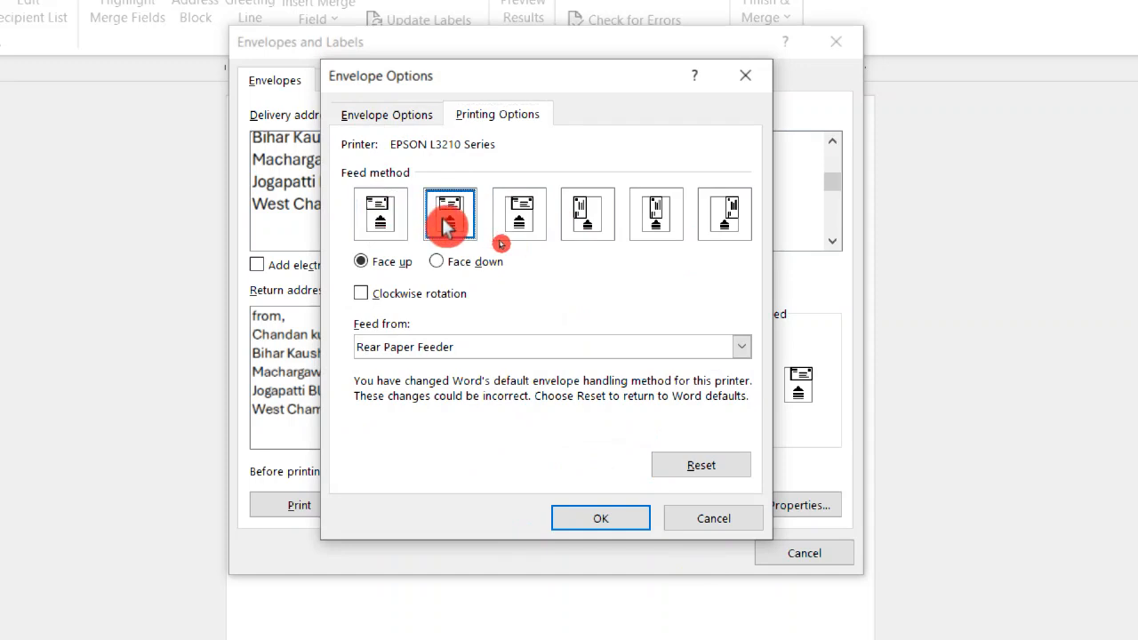
{"action": "left_click", "coordinate": [504, 224]}
{"action": "left_click", "coordinate": [580, 227]}
{"action": "left_click", "coordinate": [665, 227]}
{"action": "left_click", "coordinate": [735, 213]}
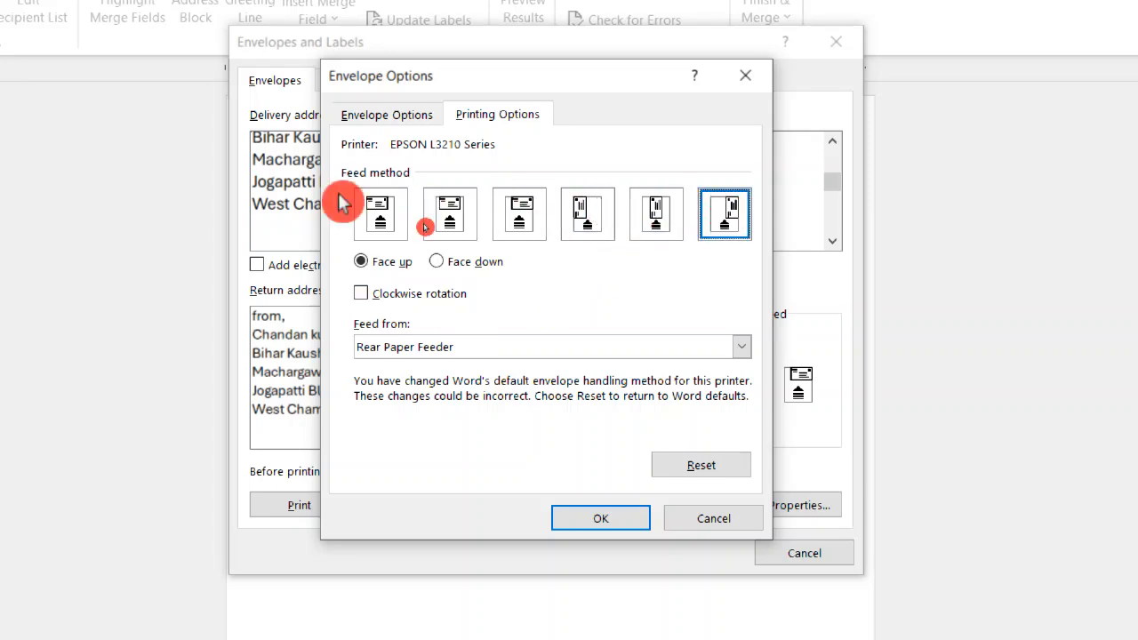
{"action": "left_click", "coordinate": [383, 218]}
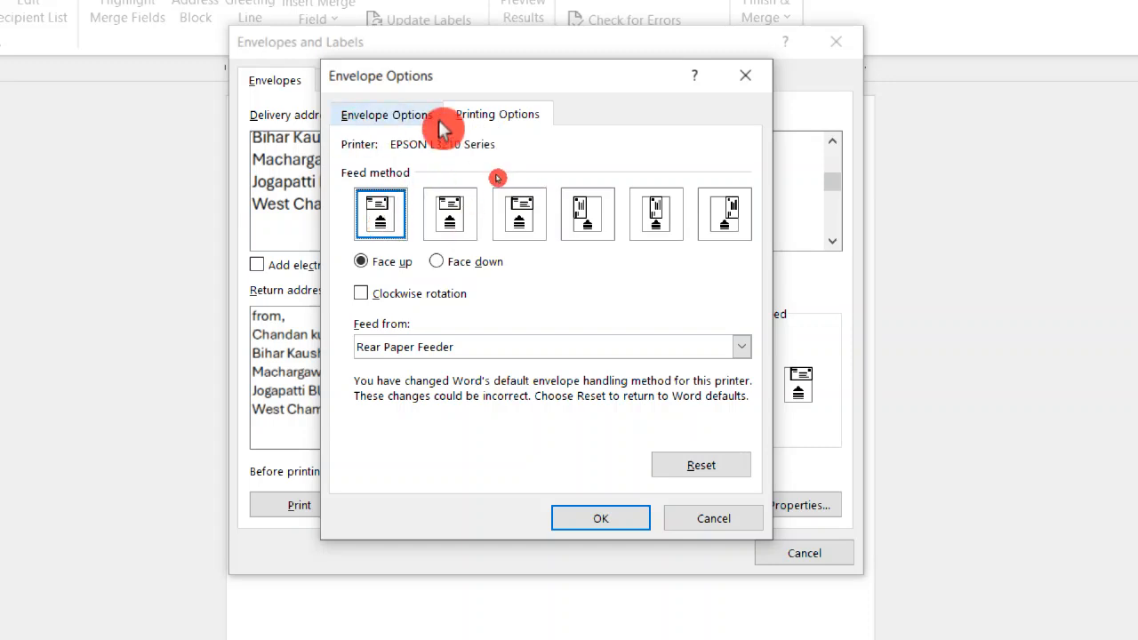
Try the envelope sizes C5 (162 x 229 mm) and E5 (155 x 220 mm).
{"action": "left_click", "coordinate": [404, 125]}
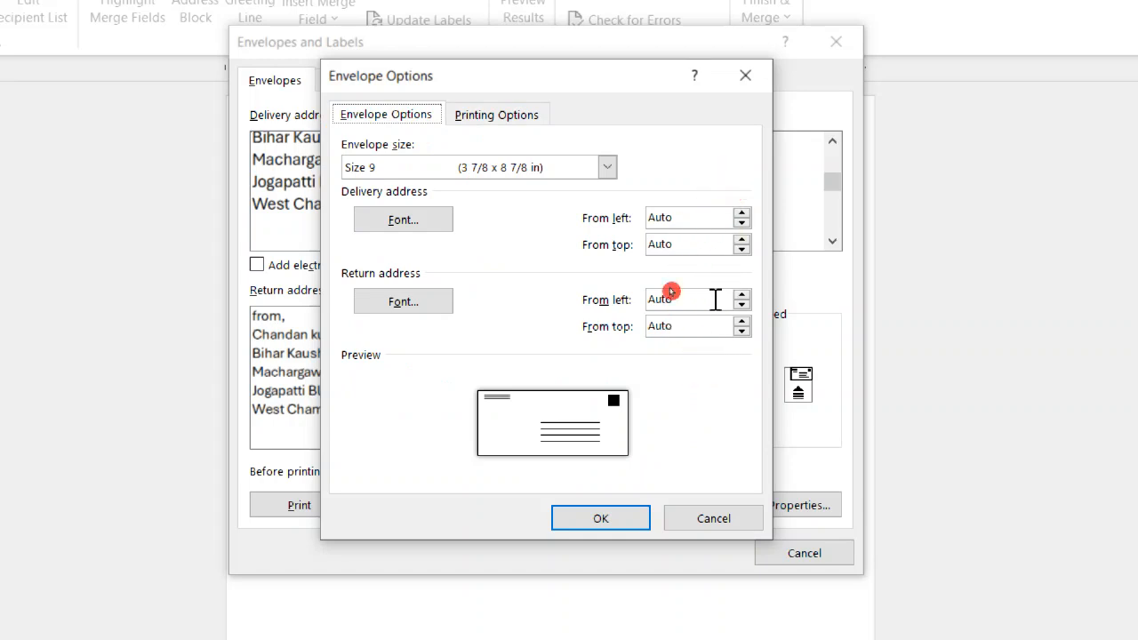
{"action": "left_click", "coordinate": [609, 169]}
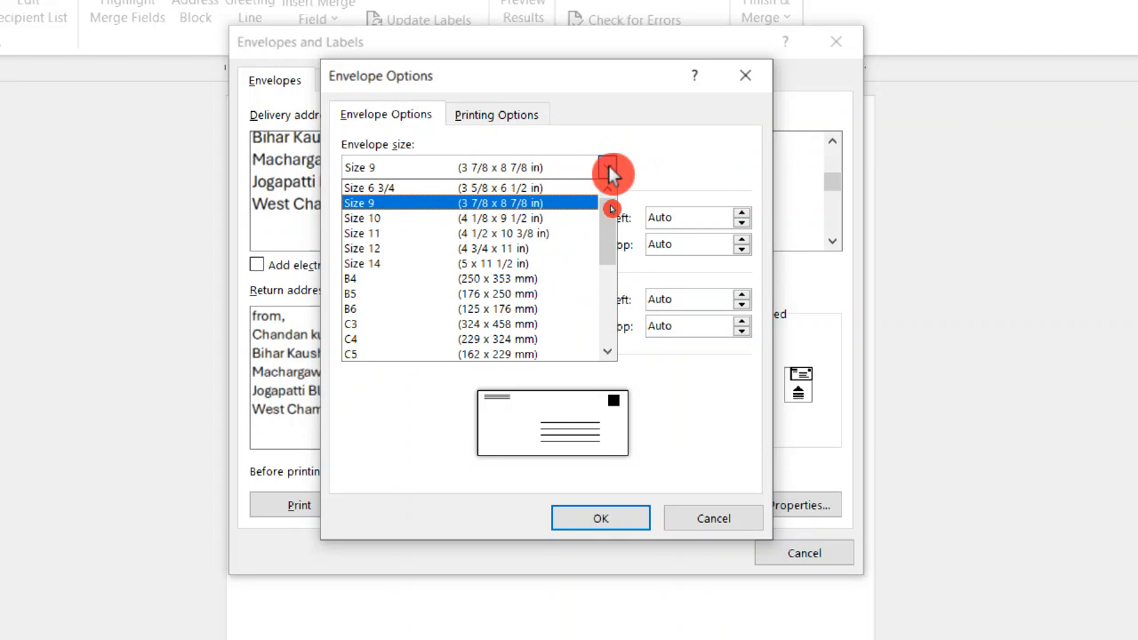
{"action": "scroll", "coordinate": [546, 292], "scroll_direction": "down", "scroll_amount": 2}
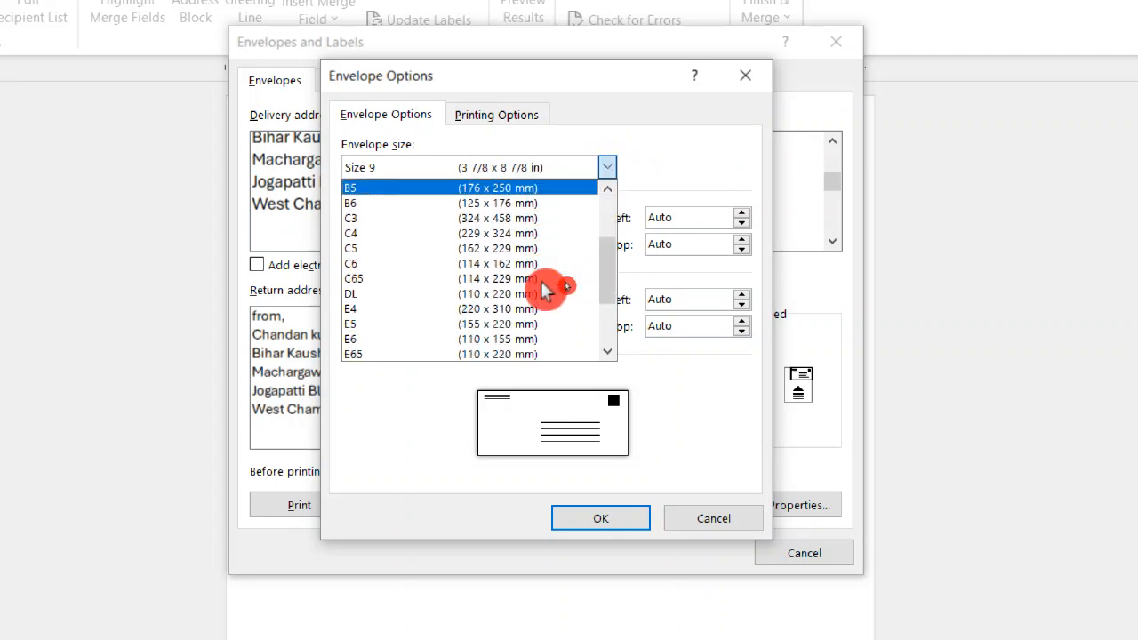
{"action": "left_click", "coordinate": [489, 248]}
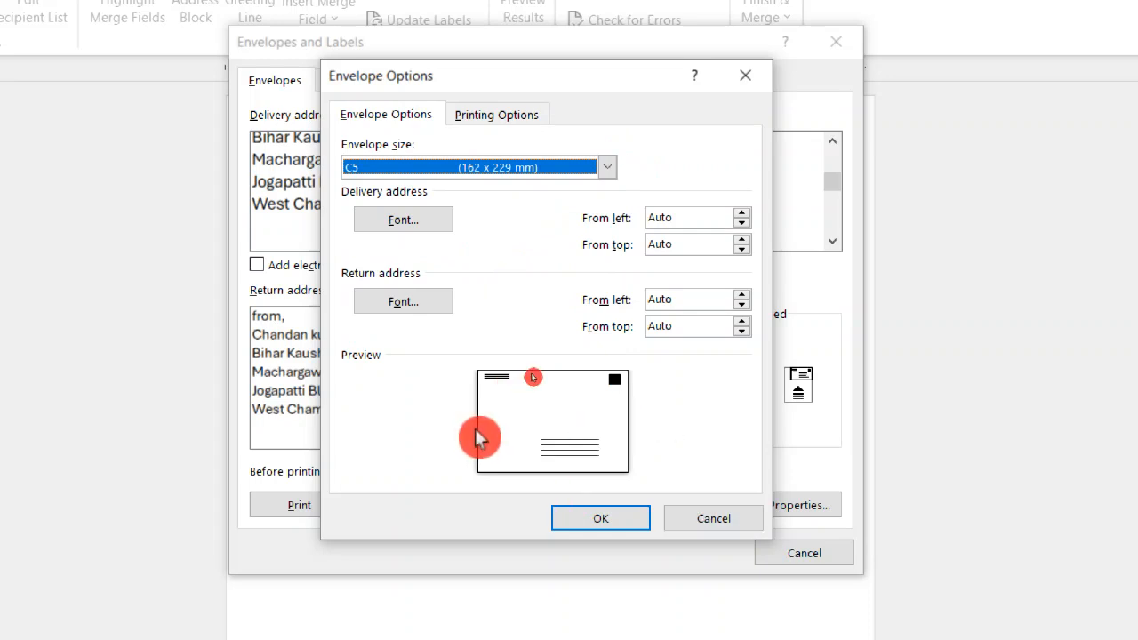
{"action": "left_click", "coordinate": [608, 171]}
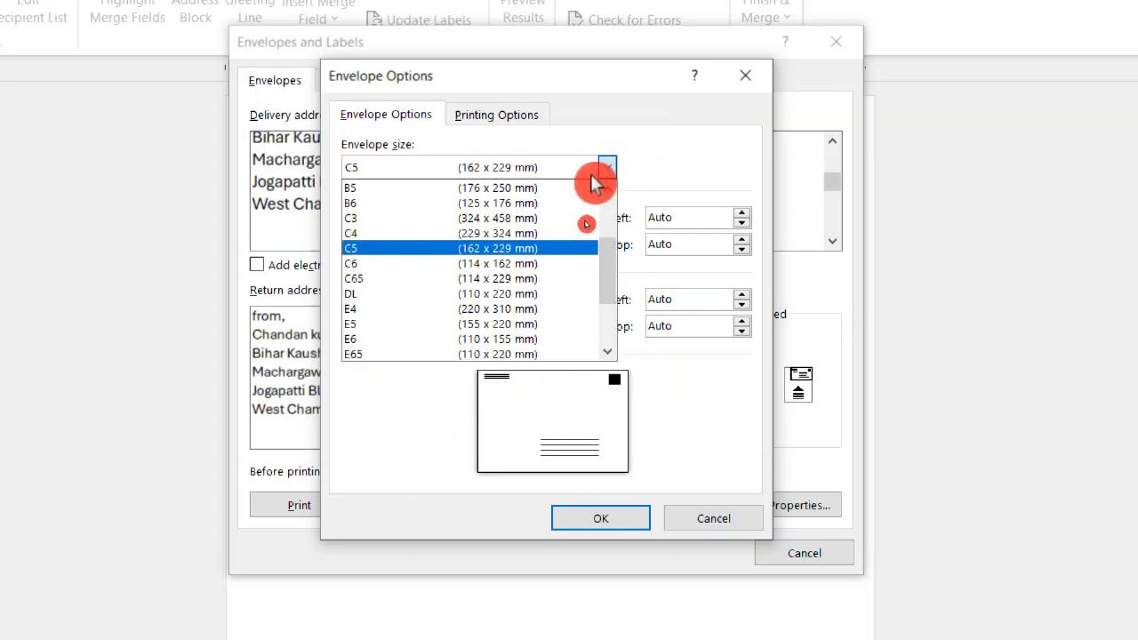
{"action": "left_click", "coordinate": [485, 324]}
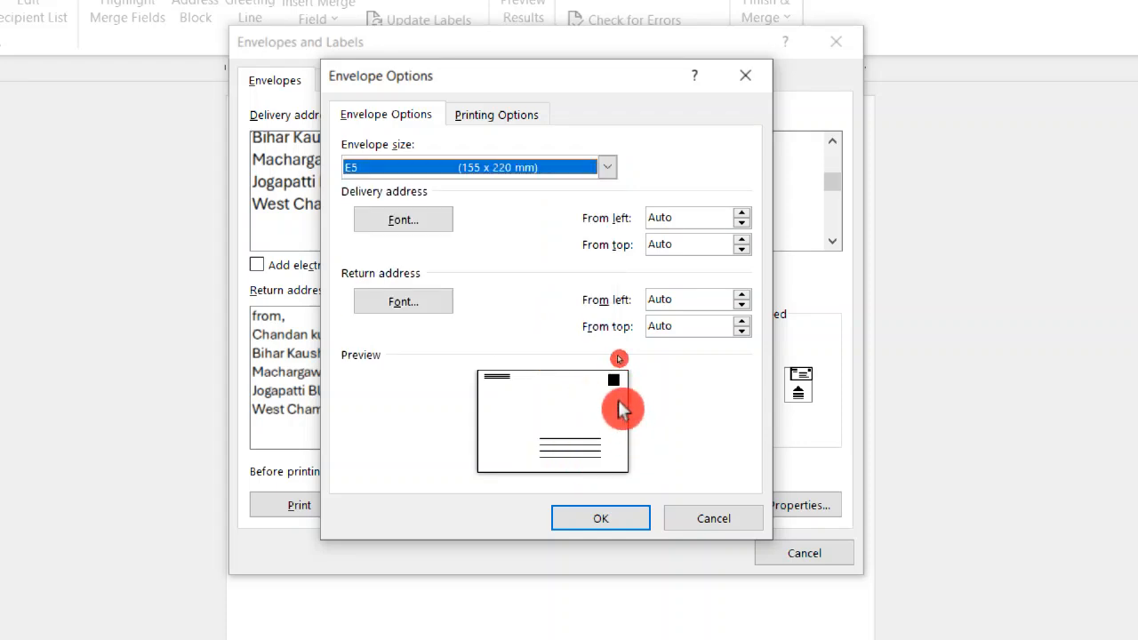
Set the envelope size to Size 9 (3 7/8 x 8 7/8 in) and apply the envelope options.
{"action": "left_click", "coordinate": [608, 168]}
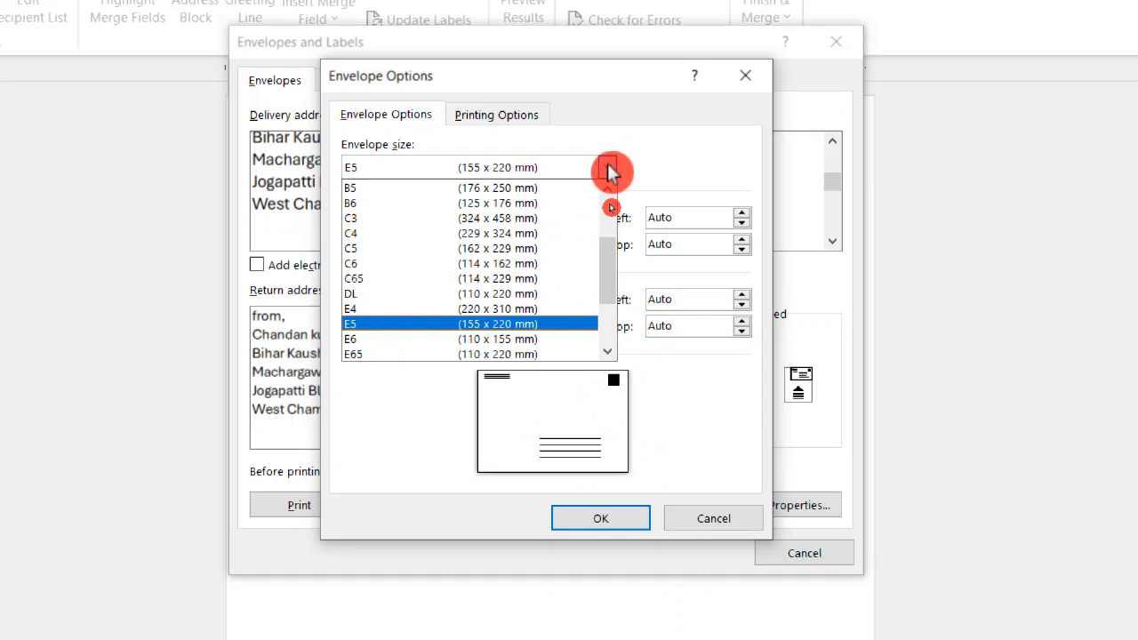
{"action": "scroll", "coordinate": [538, 240], "scroll_direction": "up", "scroll_amount": 3}
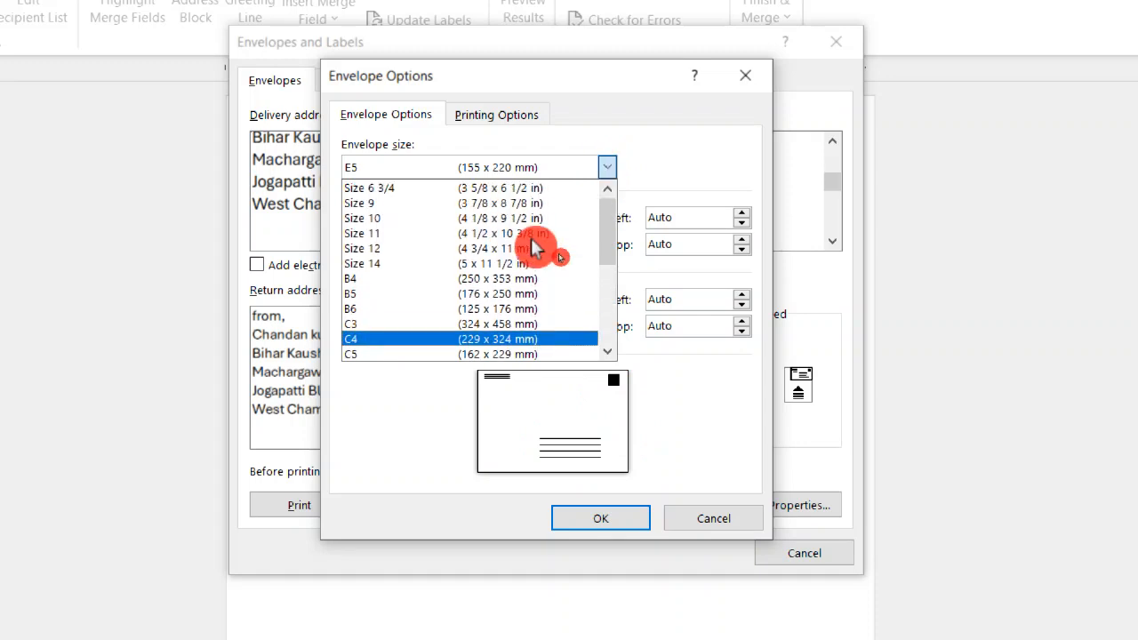
{"action": "left_click", "coordinate": [396, 205]}
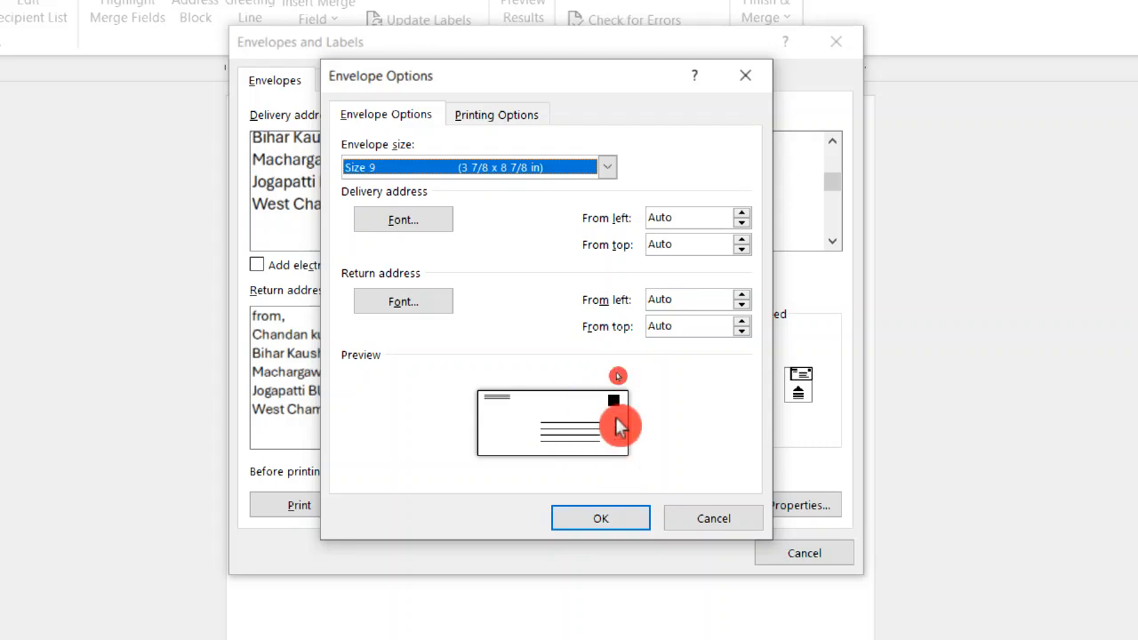
{"action": "left_click", "coordinate": [601, 526]}
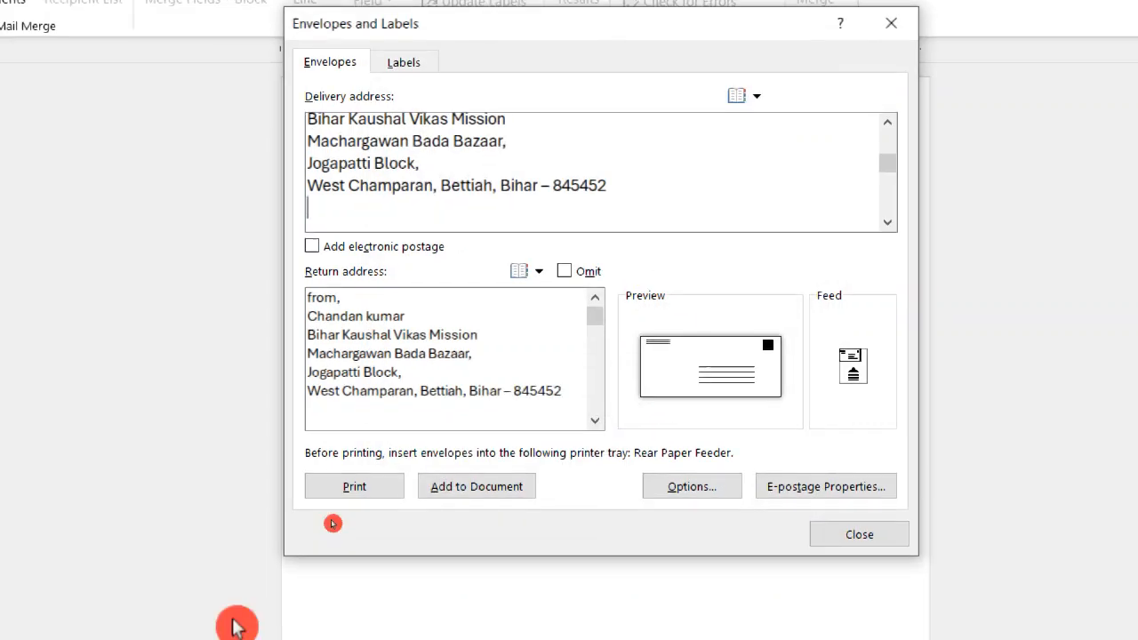
Add the envelope to the document and save the new return address as the default.
{"action": "left_click", "coordinate": [480, 491]}
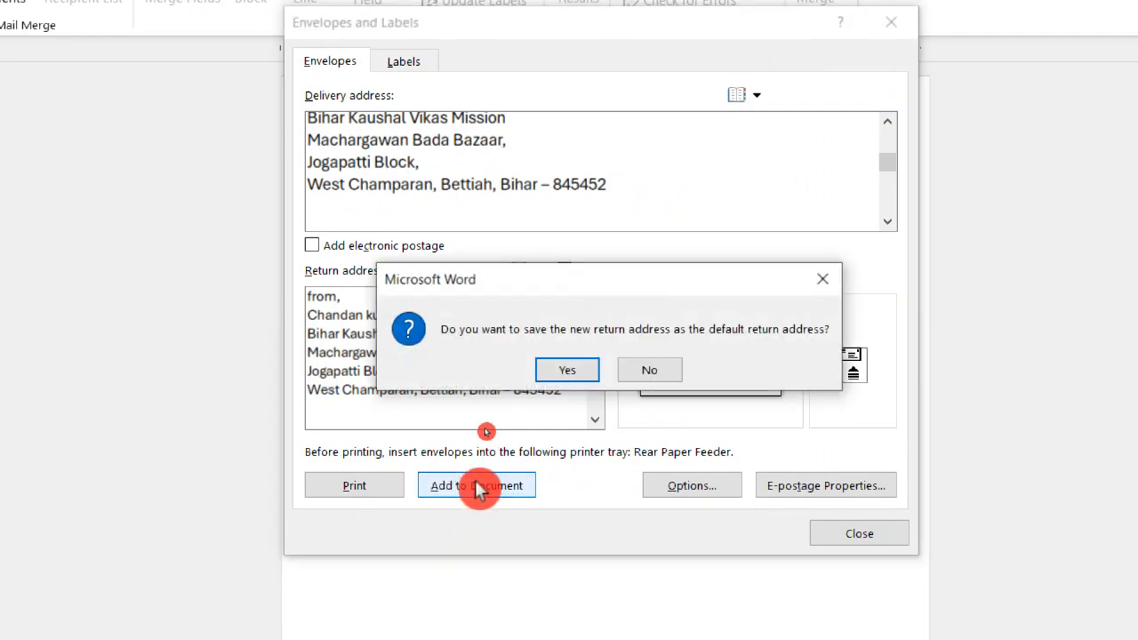
{"action": "left_click", "coordinate": [572, 365]}
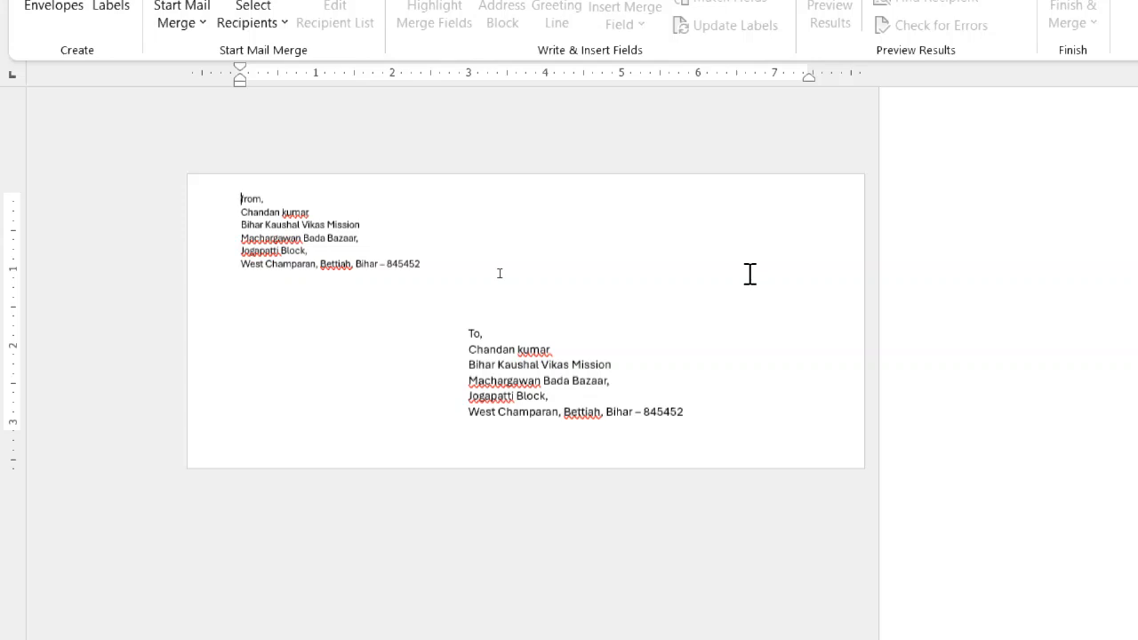
{"action": "scroll", "coordinate": [849, 263], "scroll_direction": "up", "scroll_amount": 1}
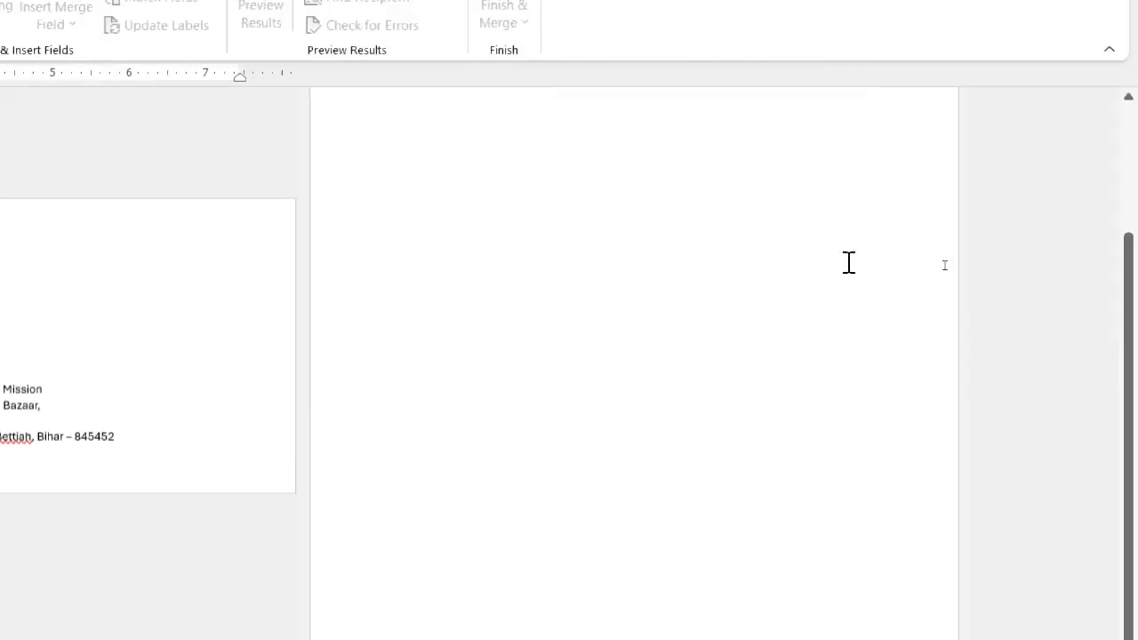
{"action": "scroll", "coordinate": [849, 263], "scroll_direction": "up", "scroll_amount": 3}
{"action": "scroll", "coordinate": [800, 232], "scroll_direction": "down", "scroll_amount": 4}
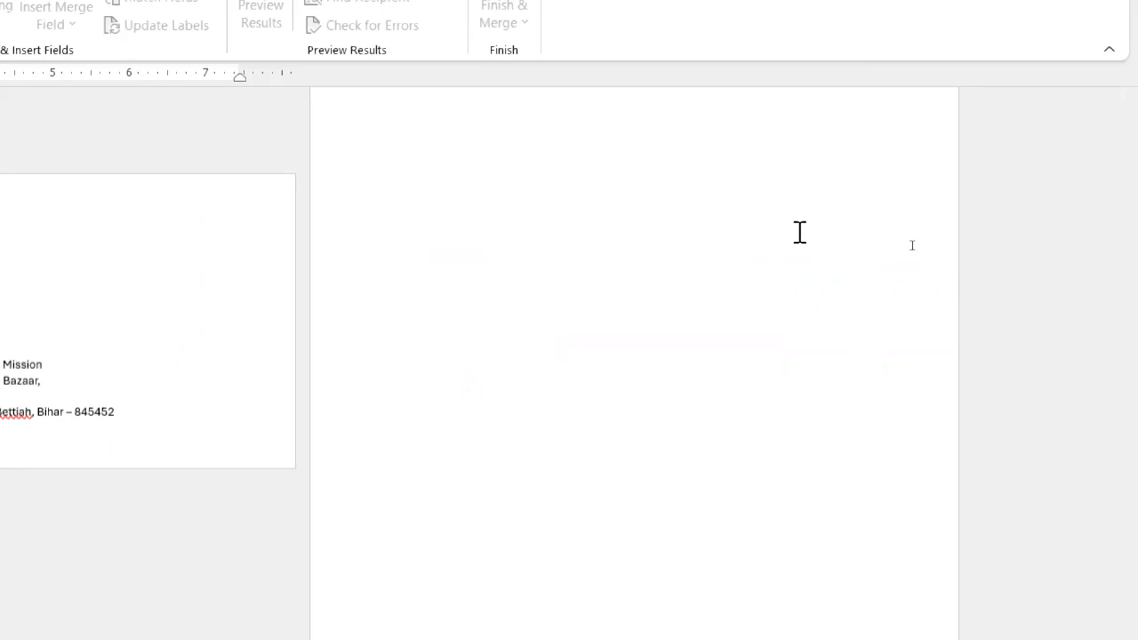
Generate sample paragraphs on the blank page beside the envelope with =rand().
{"action": "scroll", "coordinate": [799, 232], "scroll_direction": "up", "scroll_amount": 4}
{"action": "left_click", "coordinate": [401, 143]}
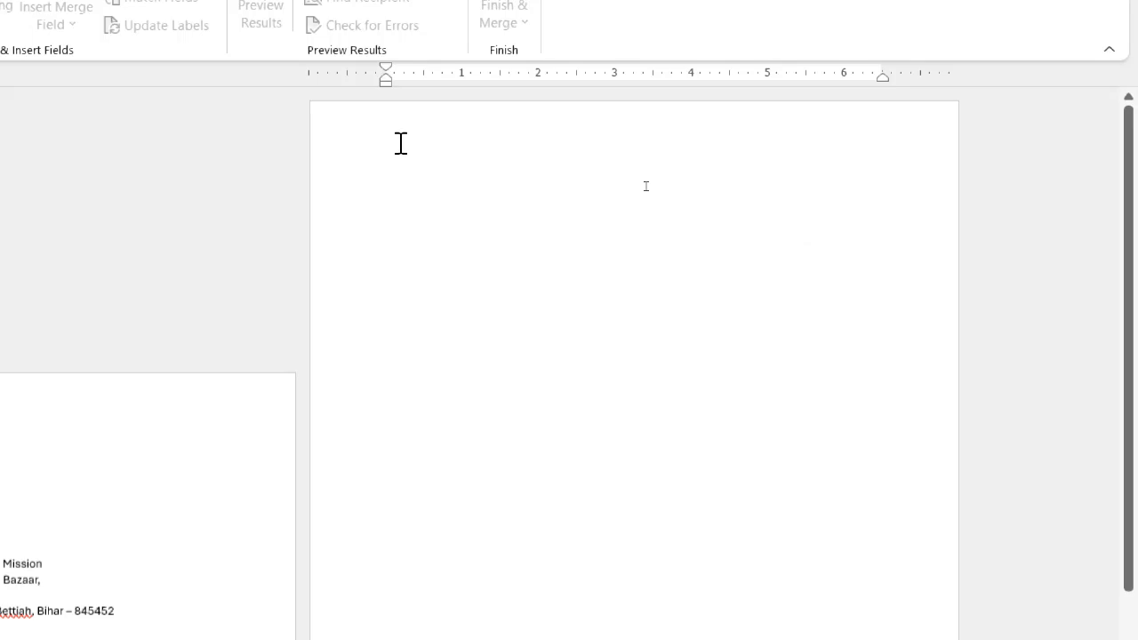
{"action": "left_click", "coordinate": [647, 187]}
{"action": "type", "text": "="}
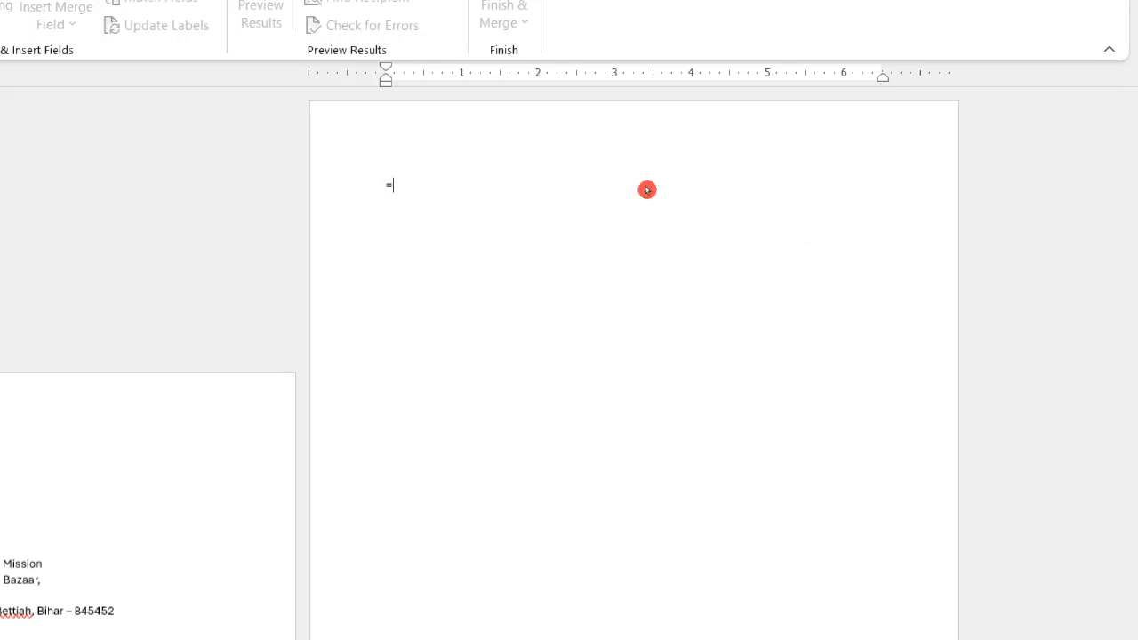
{"action": "type", "text": "rand()"}
{"action": "left_click", "coordinate": [647, 186]}
{"action": "key", "text": "Return"}
{"action": "scroll", "coordinate": [782, 218], "scroll_direction": "down", "scroll_amount": 3}
{"action": "scroll", "coordinate": [780, 223], "scroll_direction": "up", "scroll_amount": 3}
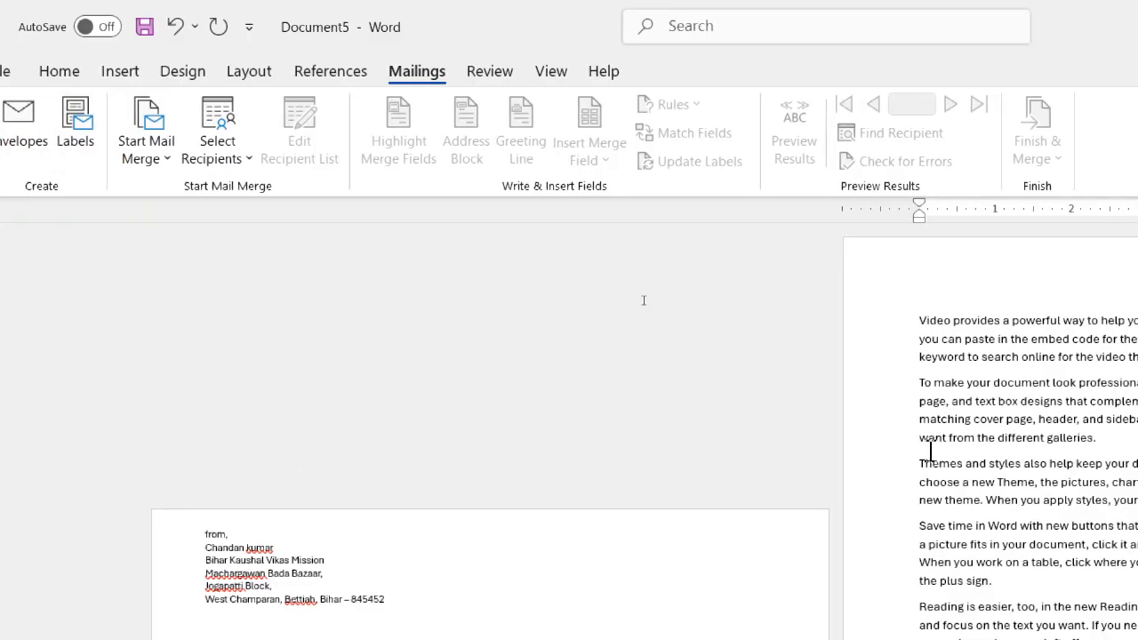
Undo the sample text and the added envelope.
{"action": "key", "text": "ctrl+z"}
{"action": "key", "text": "ctrl+z"}
{"action": "key", "text": "ctrl+z"}
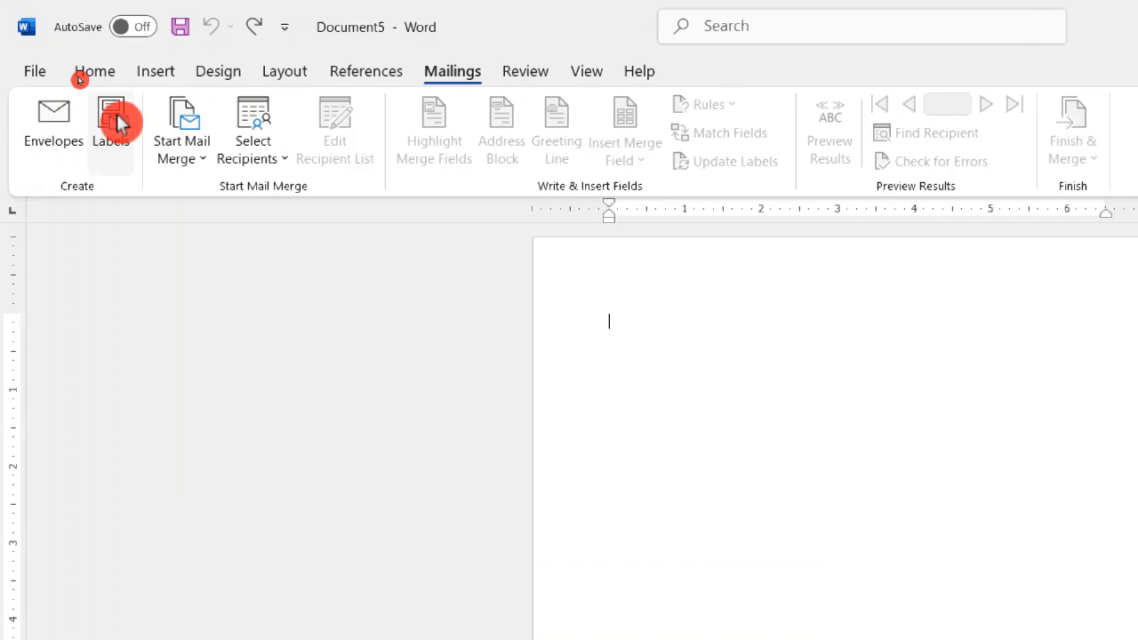
Start creating labels and paste the copied postal address as the label address.
{"action": "left_click", "coordinate": [122, 147]}
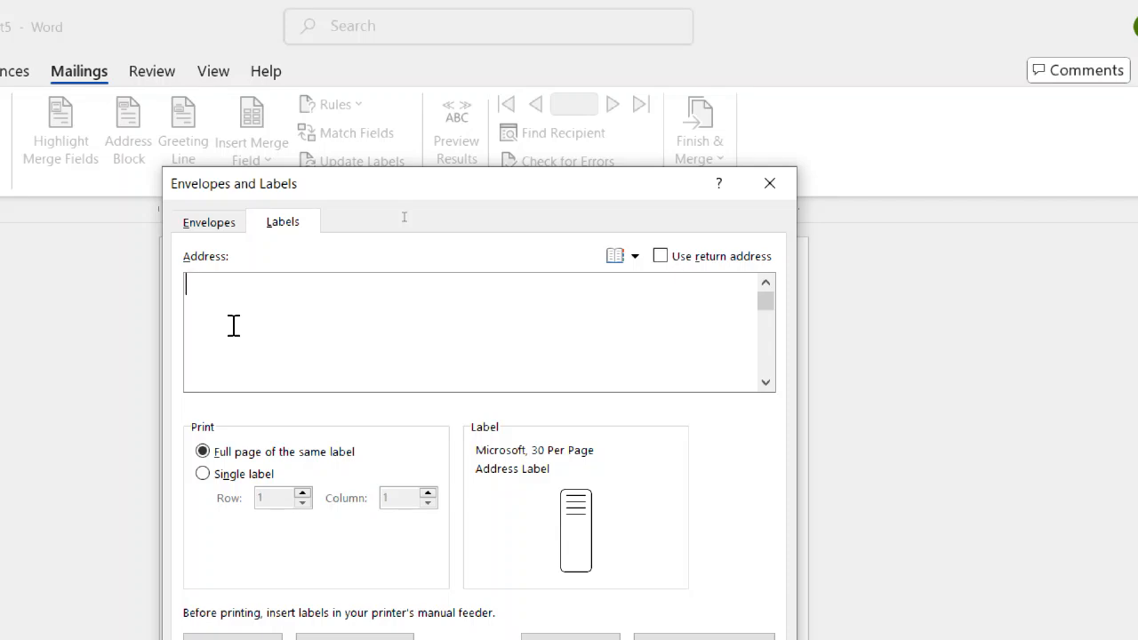
{"action": "left_click", "coordinate": [305, 228]}
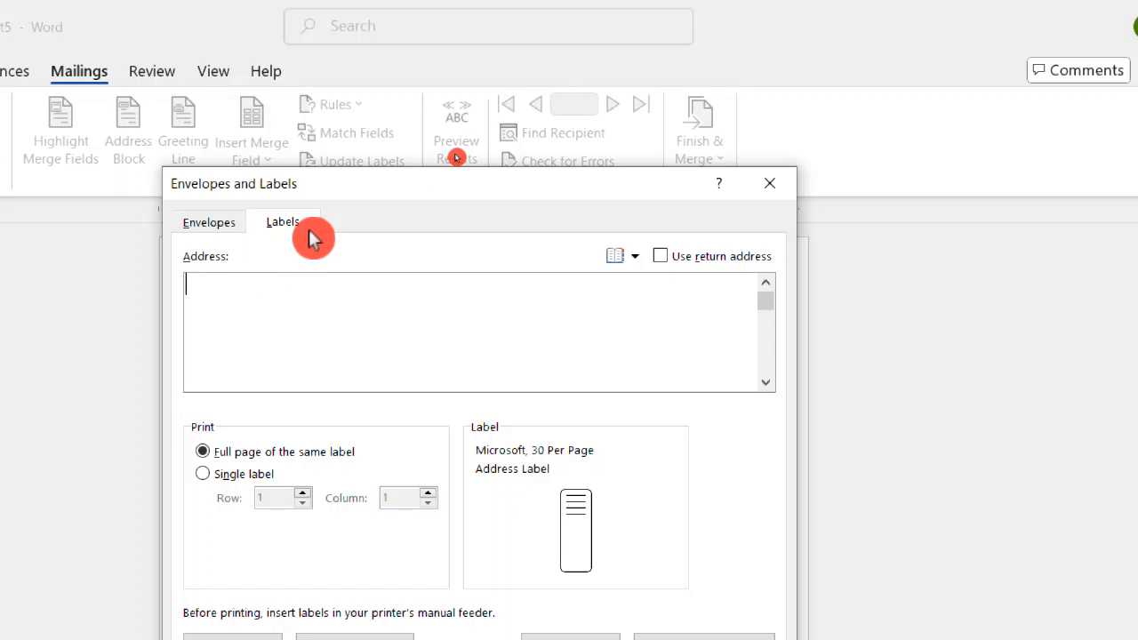
{"action": "left_click", "coordinate": [698, 279]}
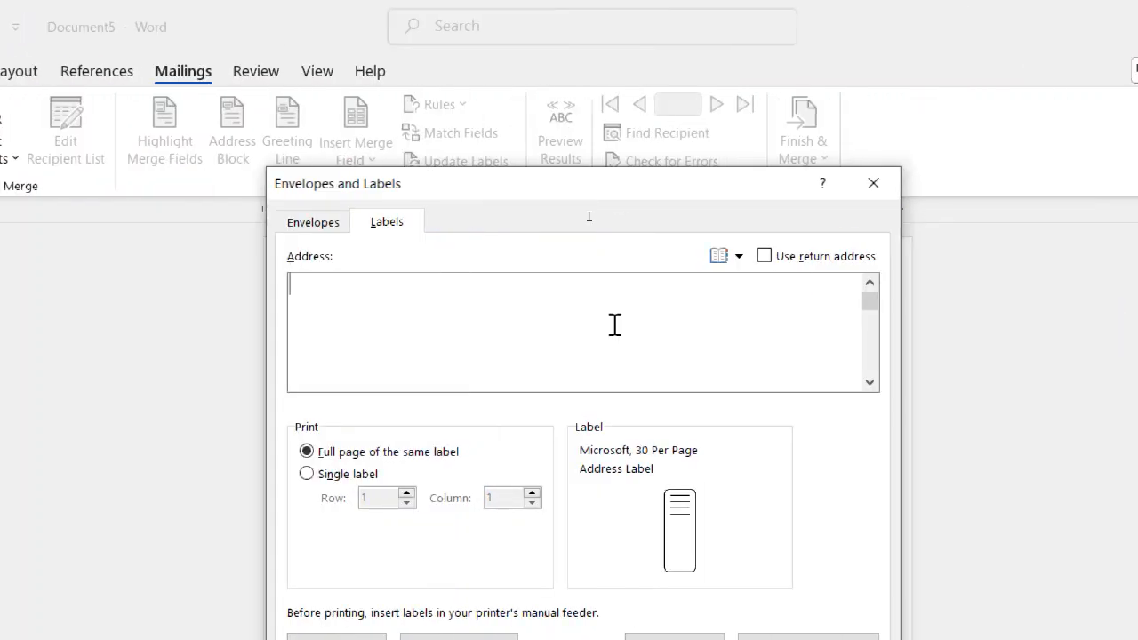
{"action": "left_click", "coordinate": [614, 325]}
{"action": "key", "text": "ctrl+v"}
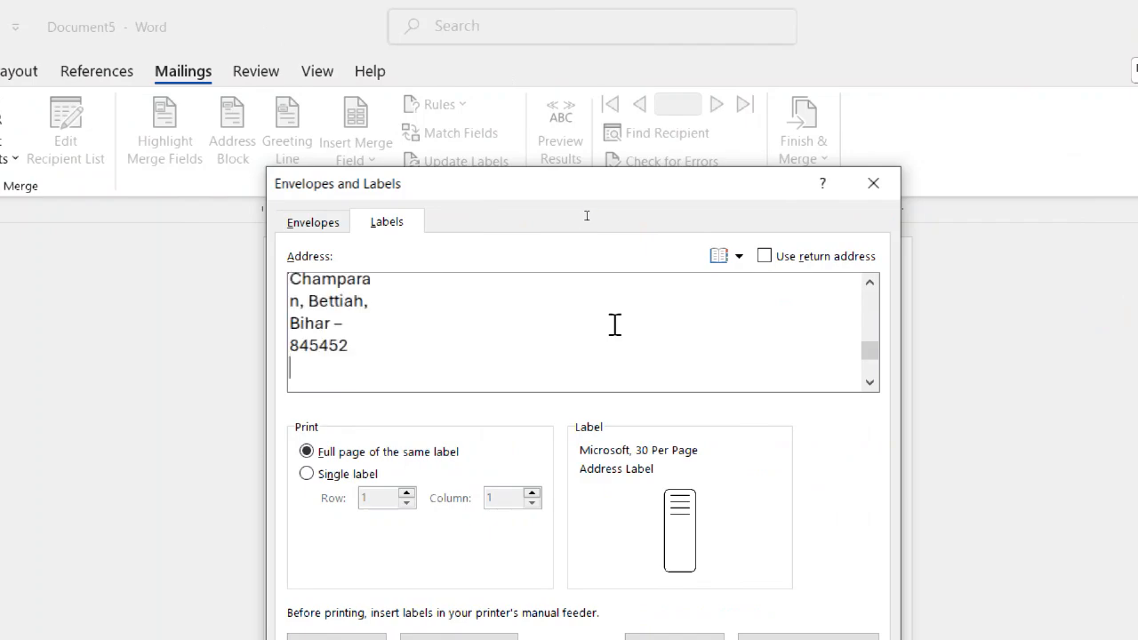
Try the single-label print option and return to printing a full page of the same label.
{"action": "left_click_drag", "start_coordinate": [868, 338], "coordinate": [868, 301]}
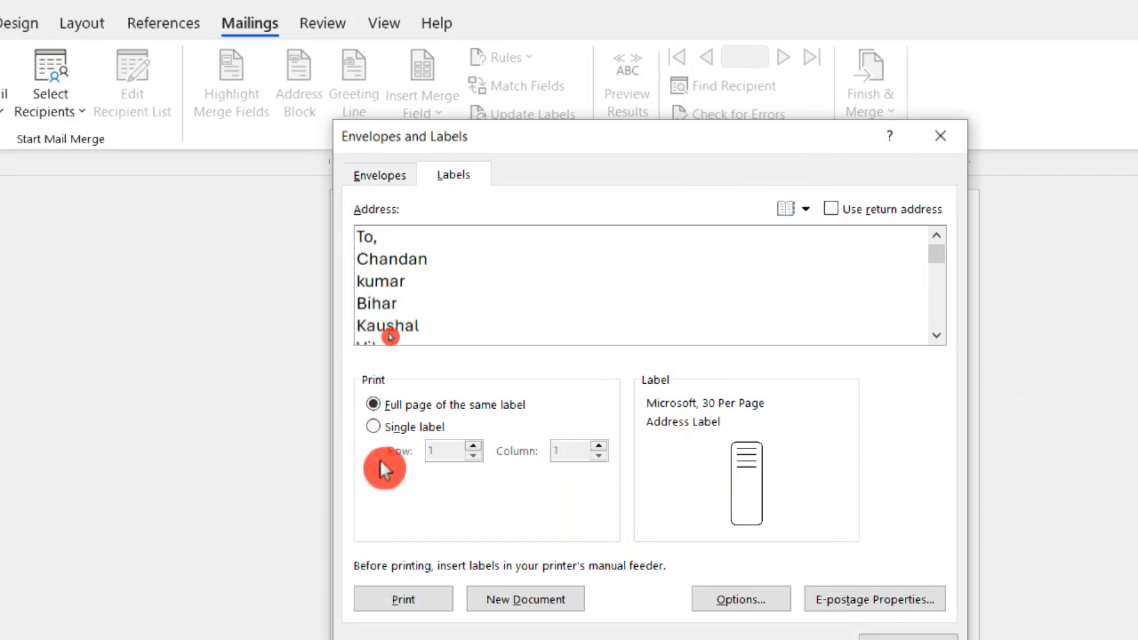
{"action": "left_click", "coordinate": [374, 429]}
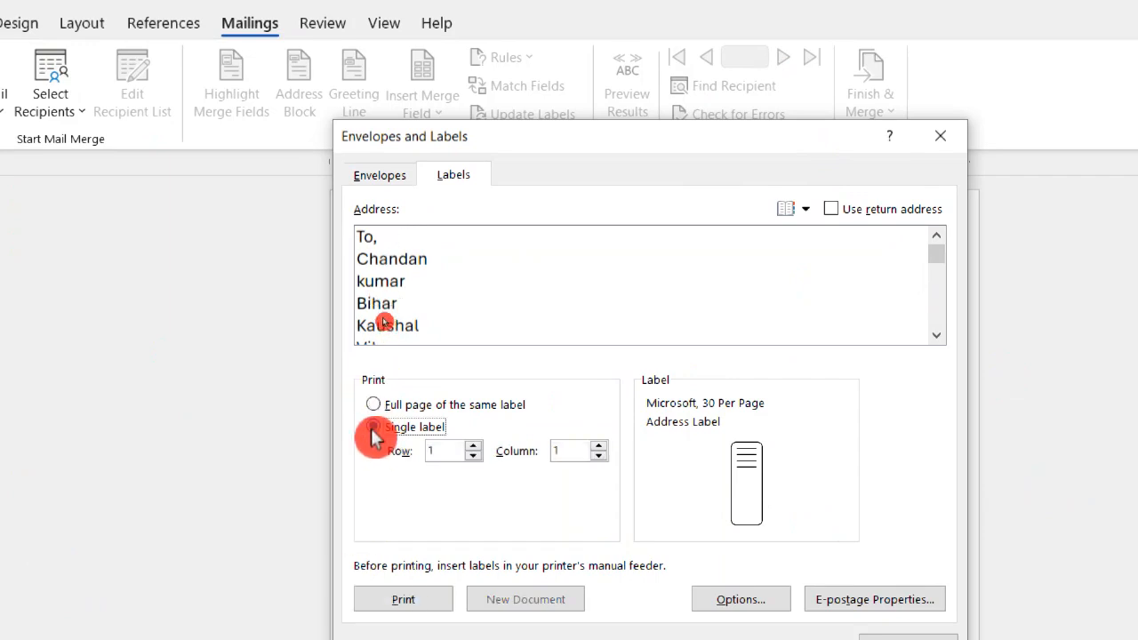
{"action": "left_click", "coordinate": [372, 403]}
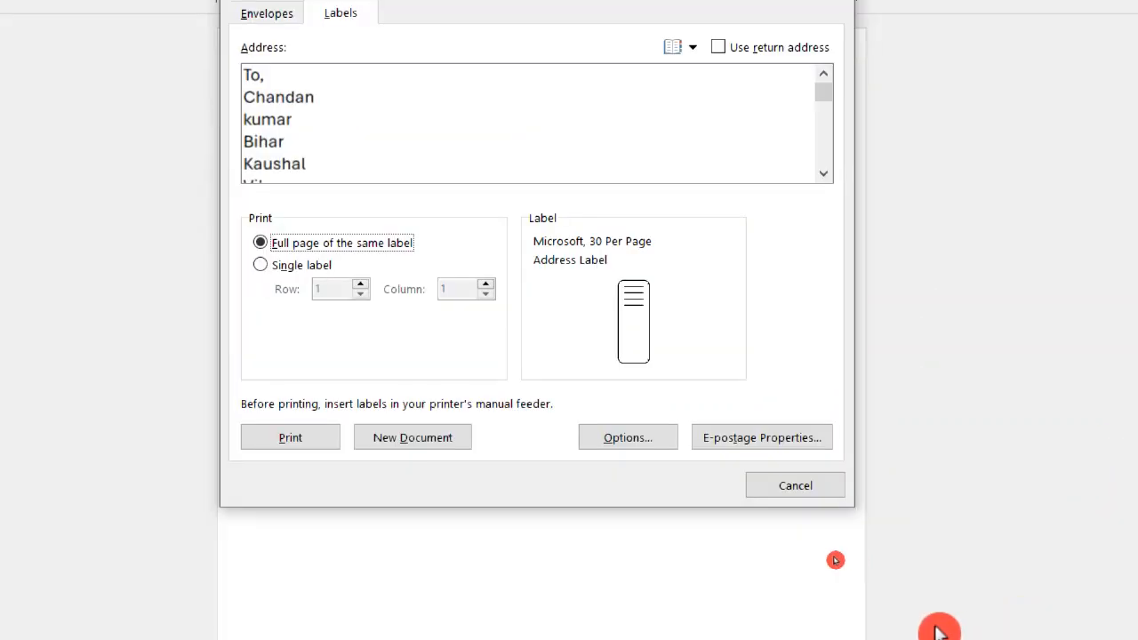
Open the label options and examine the product numbers available for the Microsoft label vendor.
{"action": "left_click", "coordinate": [634, 443]}
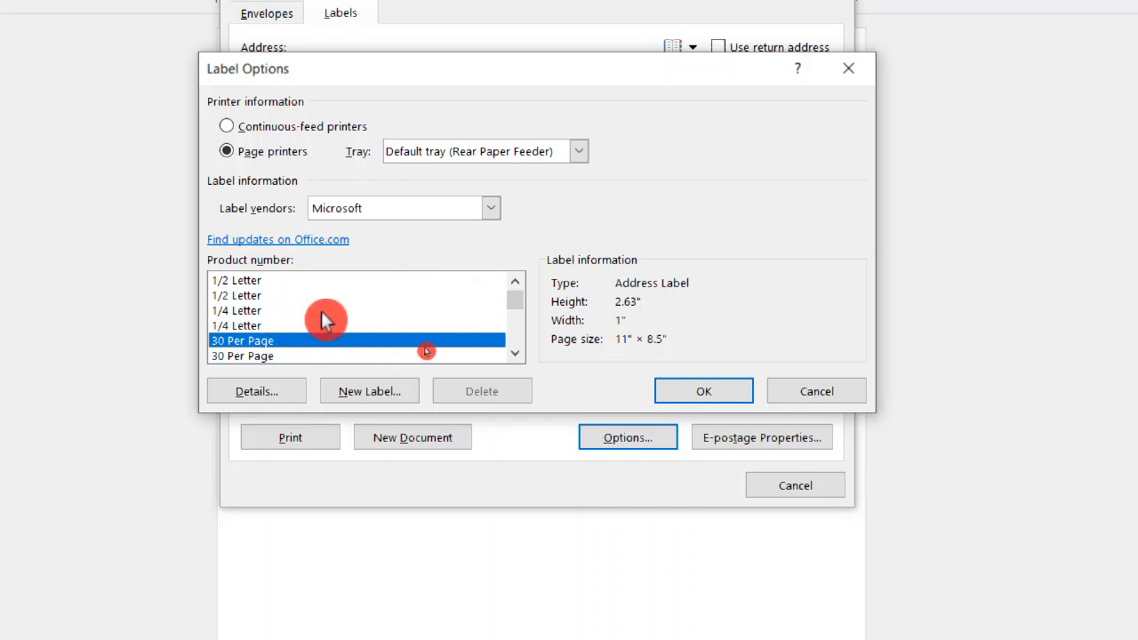
{"action": "scroll", "coordinate": [316, 320], "scroll_direction": "down", "scroll_amount": 2}
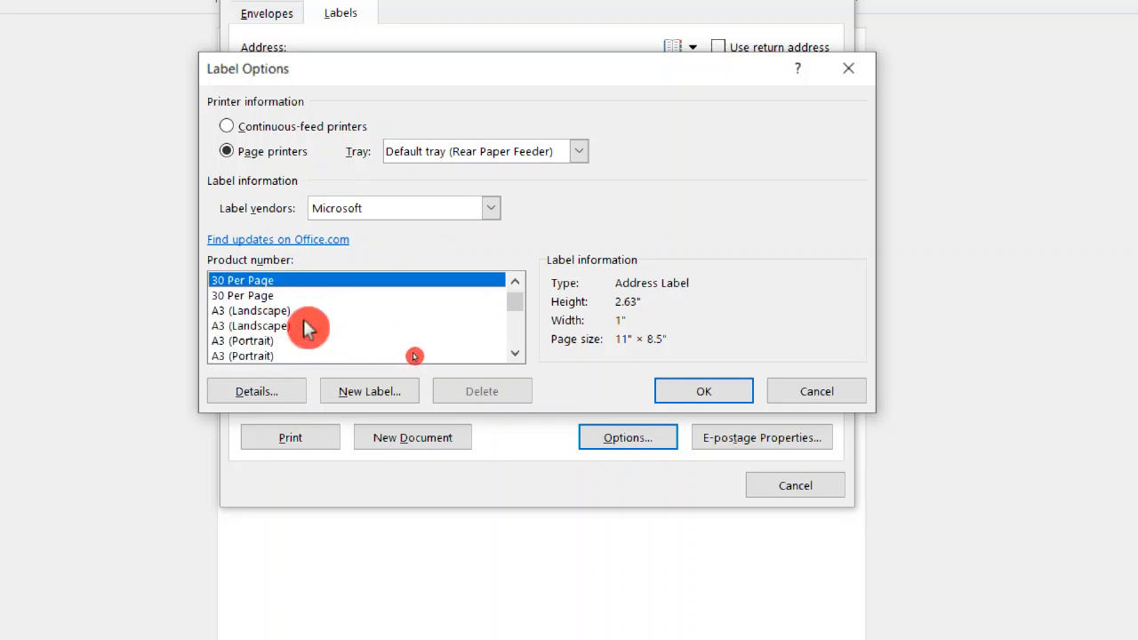
{"action": "scroll", "coordinate": [294, 322], "scroll_direction": "down", "scroll_amount": 6}
{"action": "scroll", "coordinate": [320, 326], "scroll_direction": "down", "scroll_amount": 6}
{"action": "scroll", "coordinate": [322, 322], "scroll_direction": "down", "scroll_amount": 10}
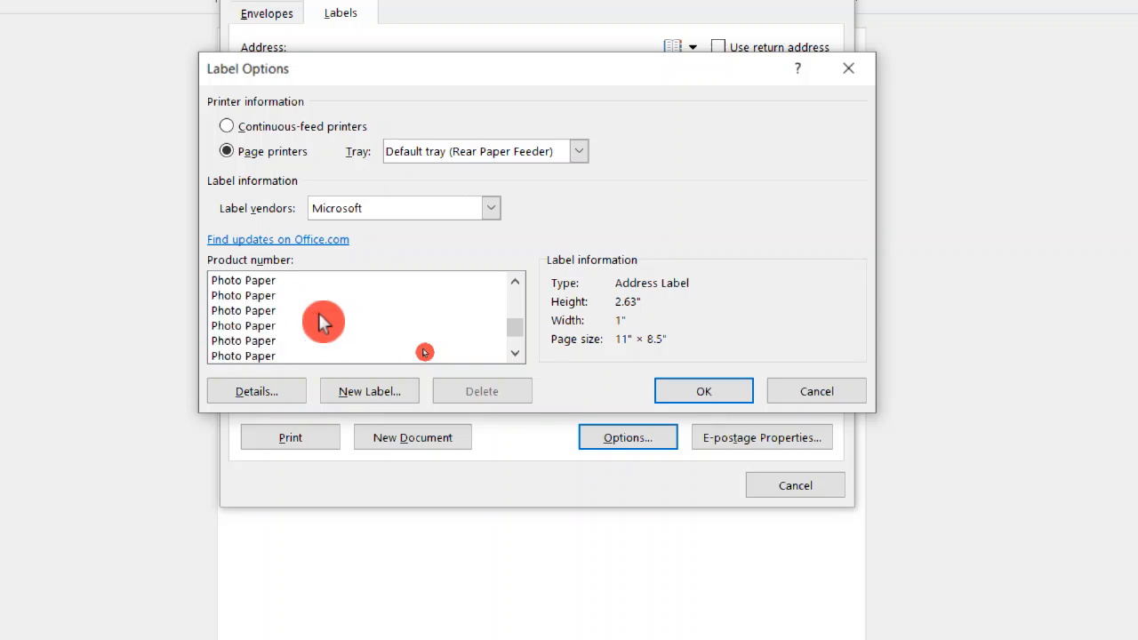
{"action": "scroll", "coordinate": [322, 322], "scroll_direction": "up", "scroll_amount": 3}
{"action": "scroll", "coordinate": [322, 322], "scroll_direction": "up", "scroll_amount": 1}
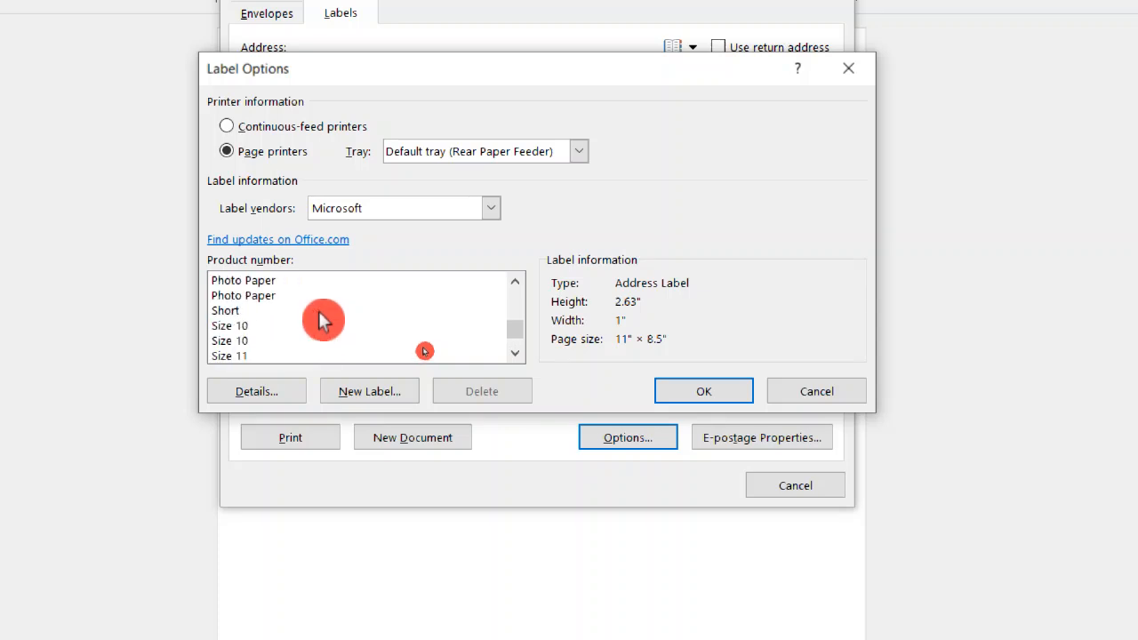
{"action": "scroll", "coordinate": [322, 322], "scroll_direction": "up", "scroll_amount": 1}
{"action": "scroll", "coordinate": [322, 322], "scroll_direction": "up", "scroll_amount": 20}
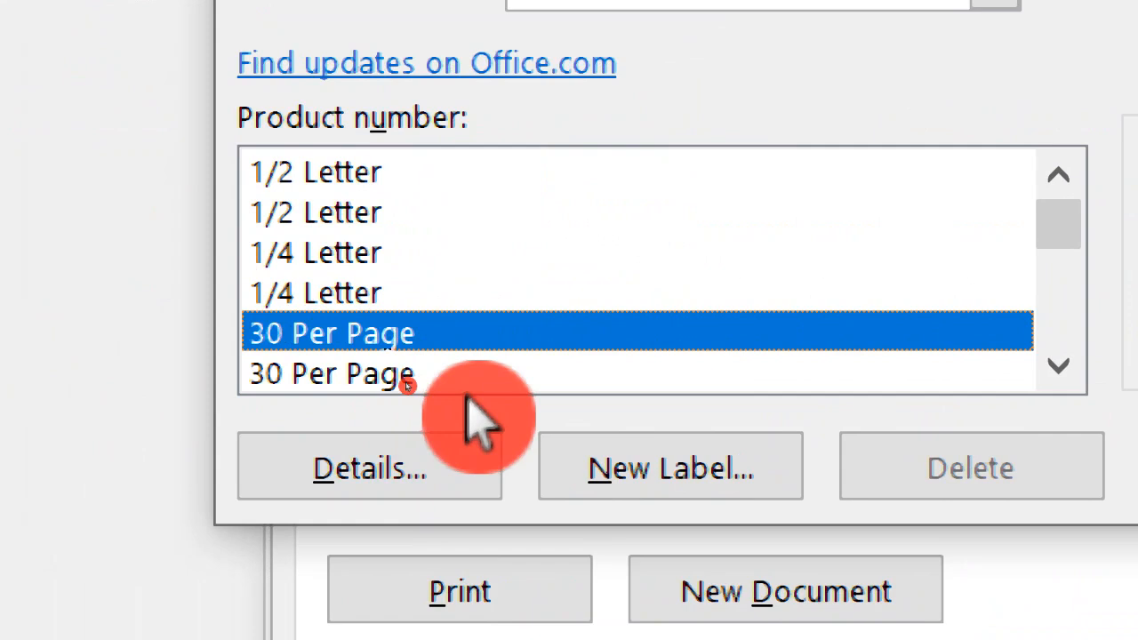
Choose the second 30 Per Page product, 1" high and 2.63" wide, and generate the labels in a new document.
{"action": "scroll", "coordinate": [468, 357], "scroll_direction": "down", "scroll_amount": 2}
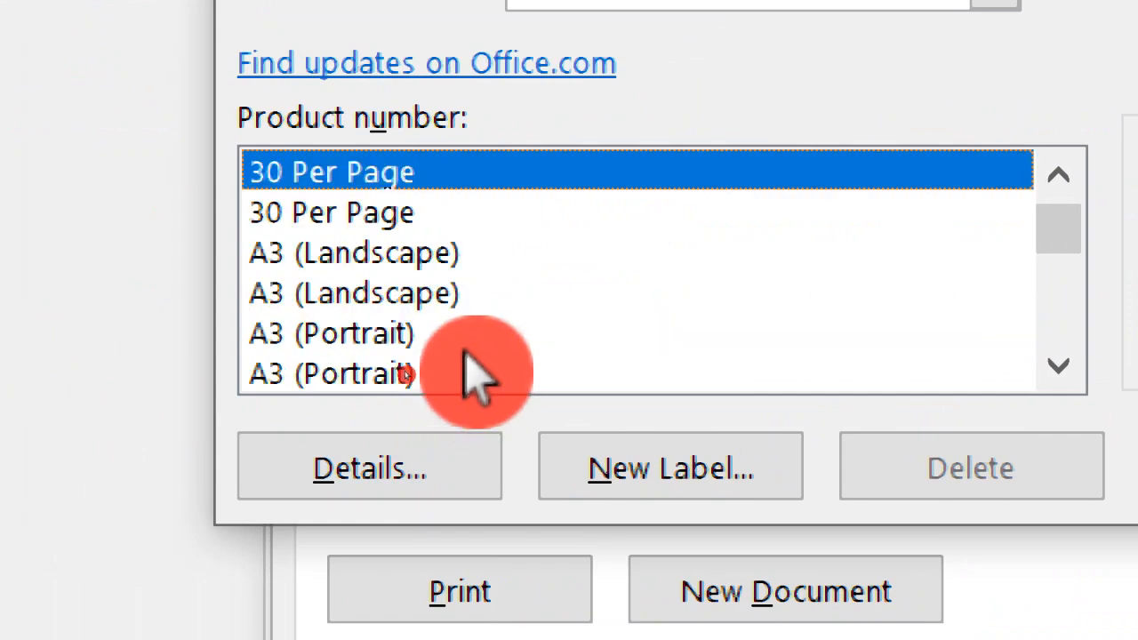
{"action": "left_click", "coordinate": [378, 241]}
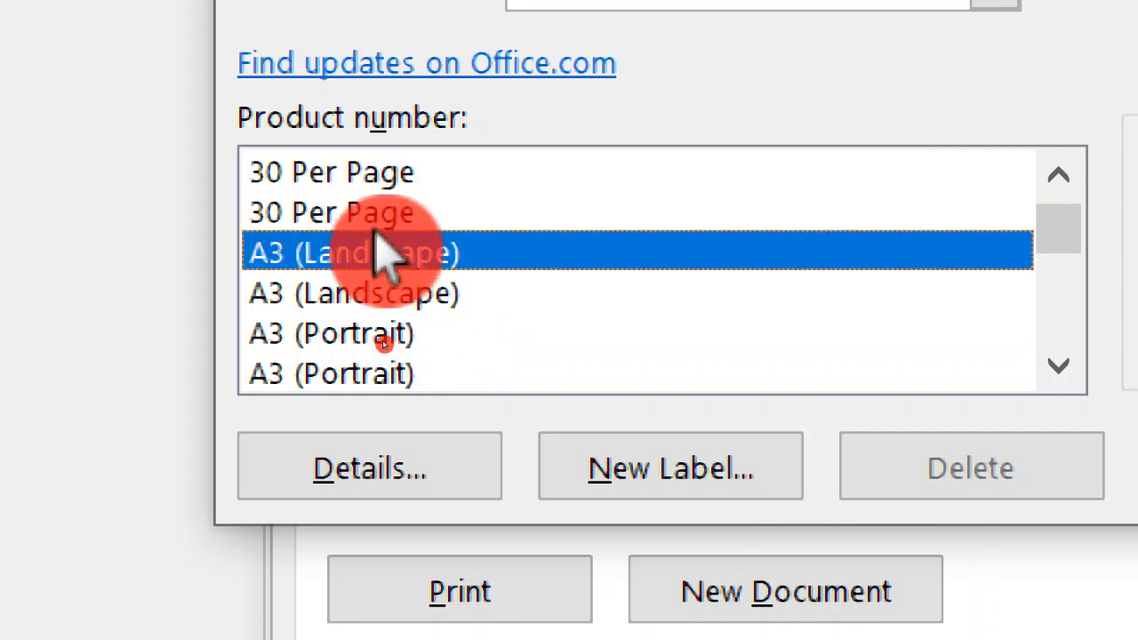
{"action": "left_click", "coordinate": [363, 215]}
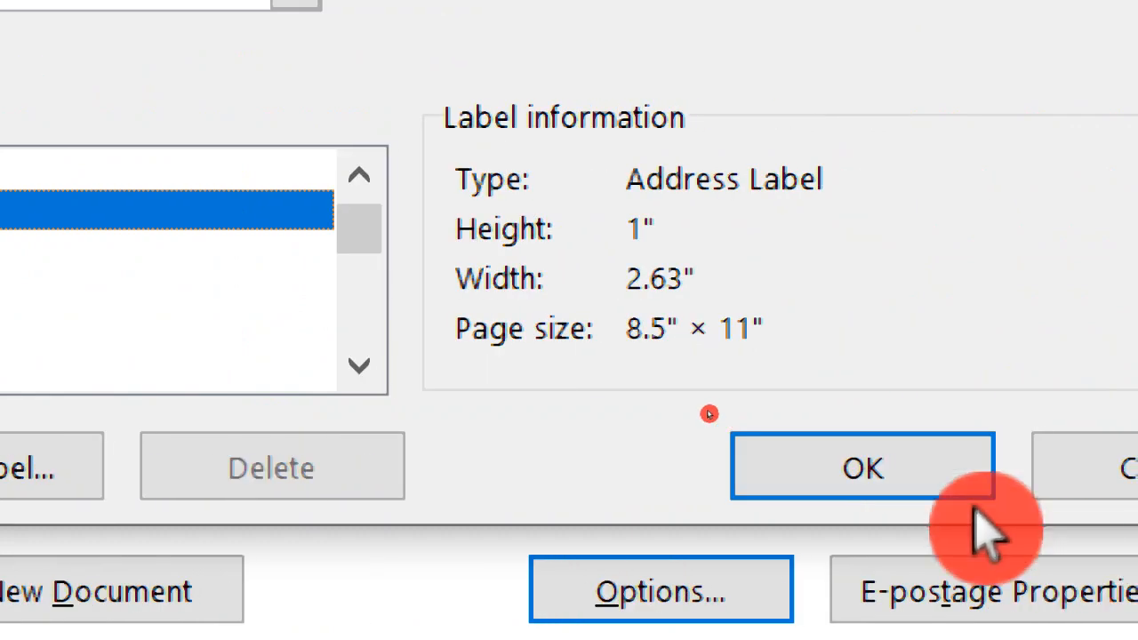
{"action": "left_click", "coordinate": [867, 498]}
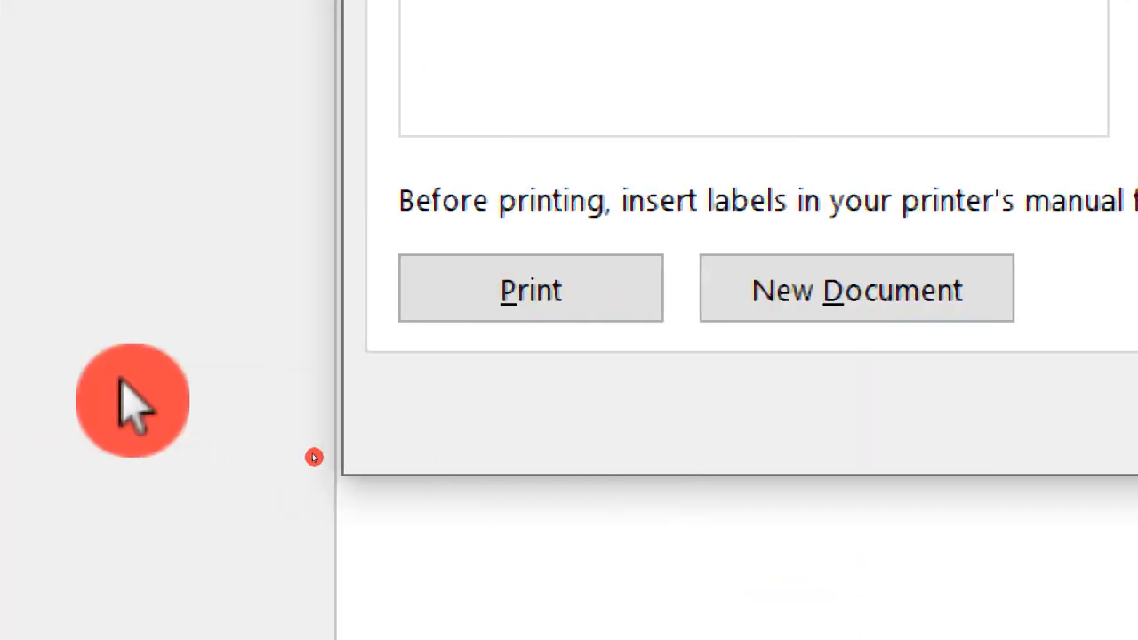
{"action": "left_click", "coordinate": [832, 285]}
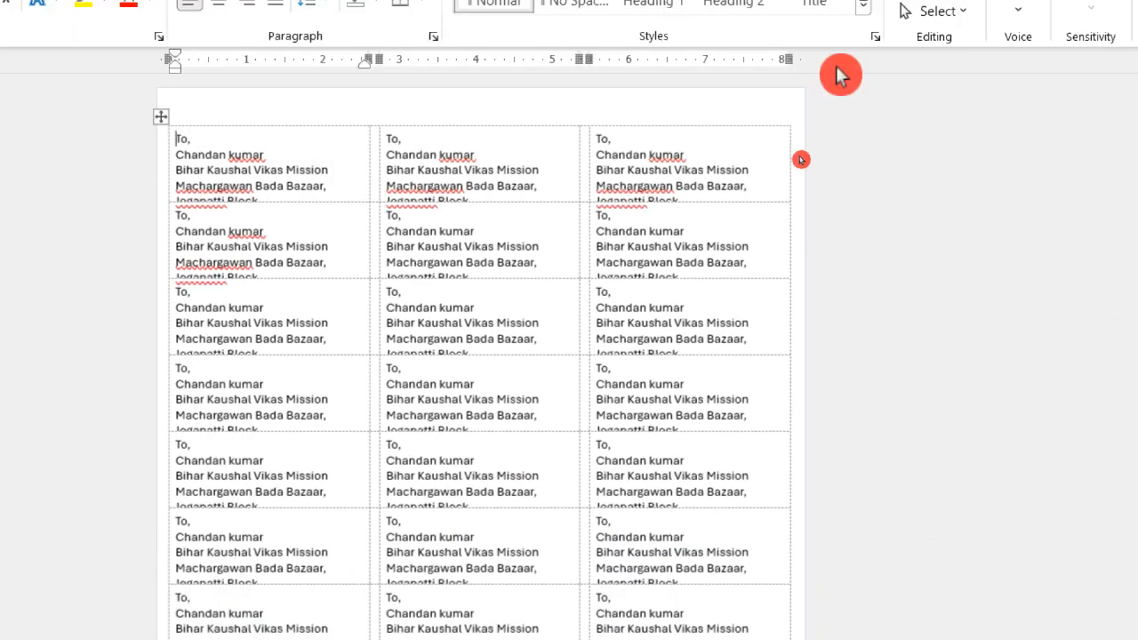
Review the page of generated address labels and delete the entire label table.
{"action": "scroll", "coordinate": [614, 408], "scroll_direction": "down", "scroll_amount": 2}
{"action": "scroll", "coordinate": [614, 408], "scroll_direction": "up", "scroll_amount": 1}
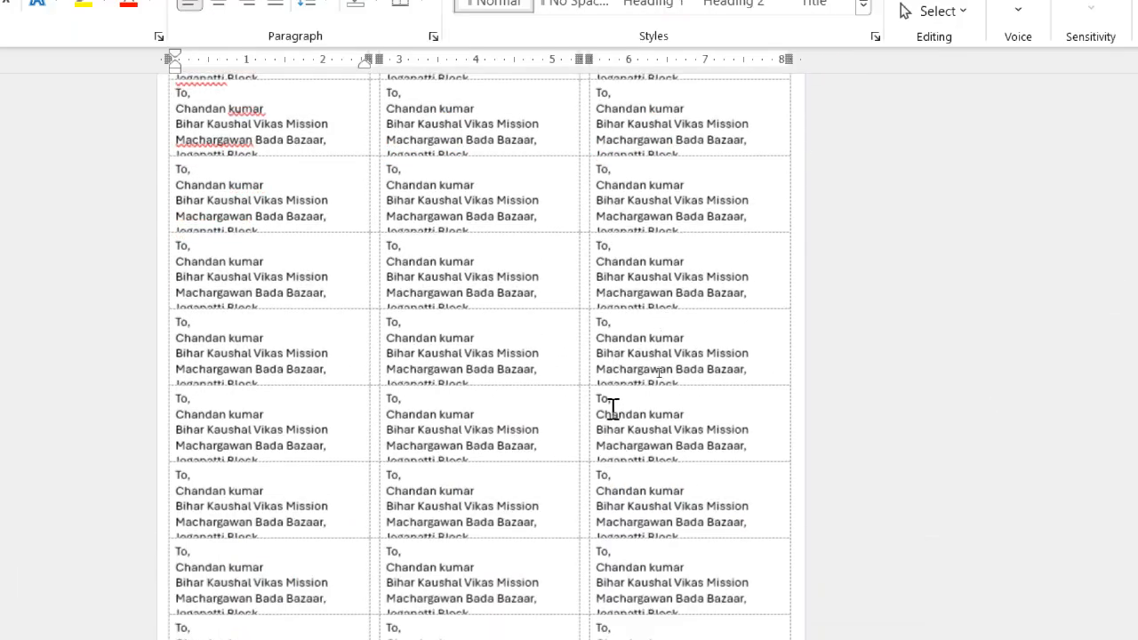
{"action": "scroll", "coordinate": [614, 407], "scroll_direction": "up", "scroll_amount": 3}
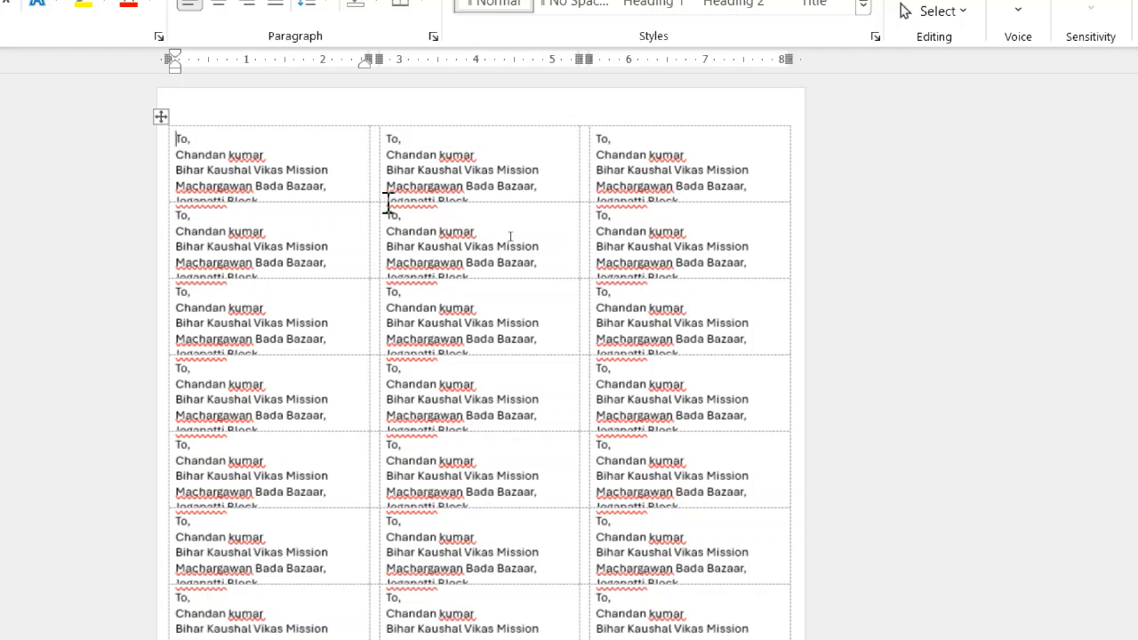
{"action": "scroll", "coordinate": [392, 207], "scroll_direction": "down", "scroll_amount": 1}
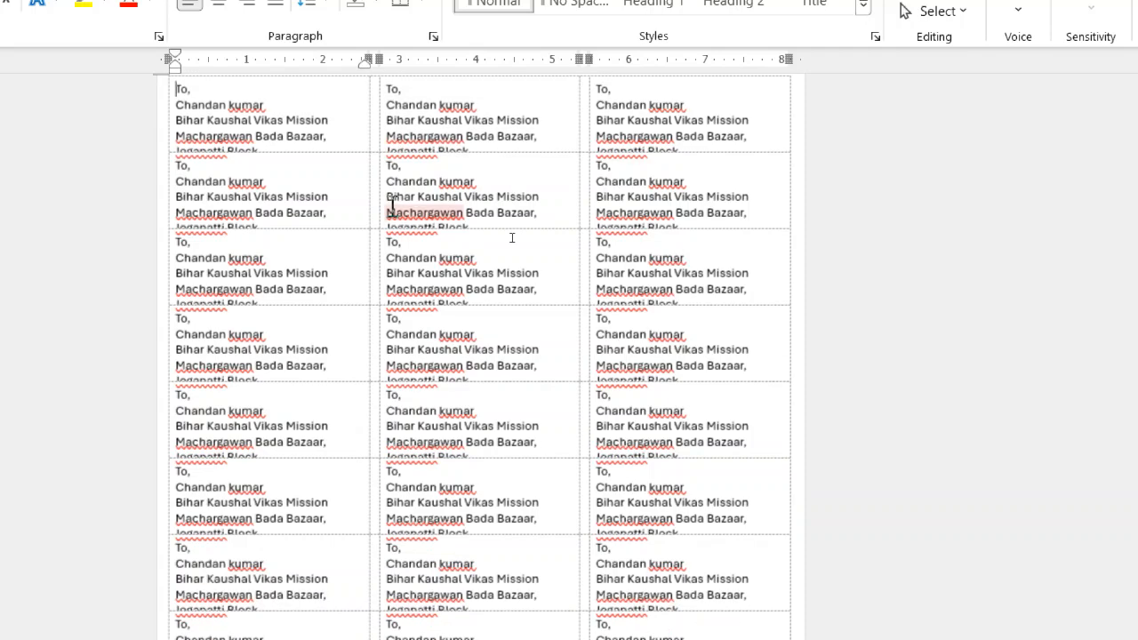
{"action": "scroll", "coordinate": [512, 238], "scroll_direction": "up", "scroll_amount": 2}
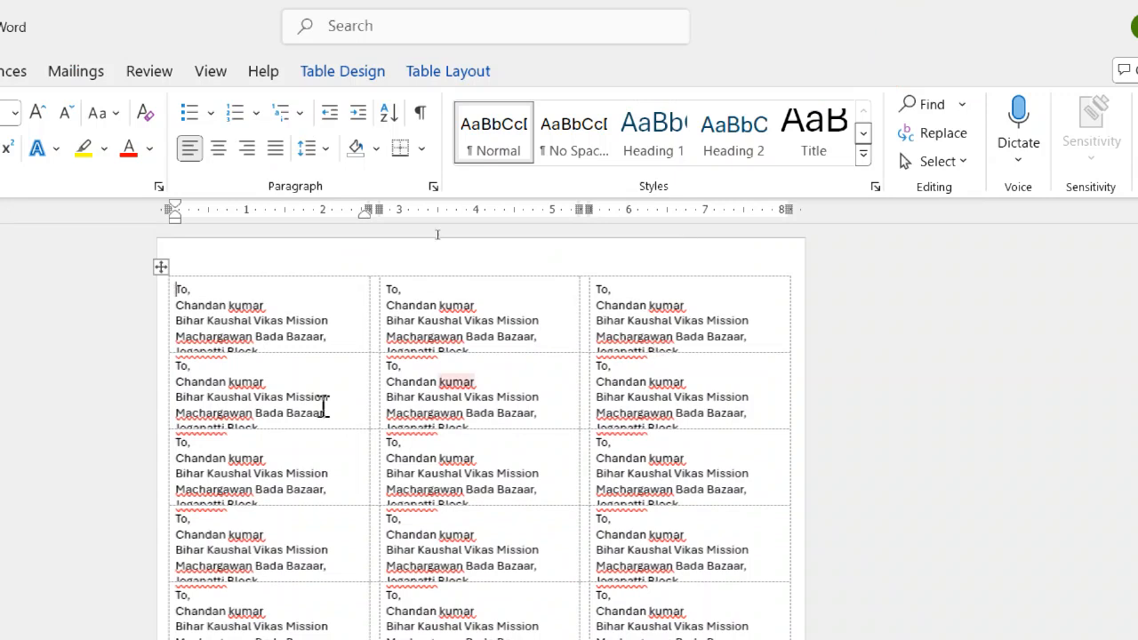
{"action": "left_click", "coordinate": [165, 265]}
{"action": "key", "text": "BackSpace"}
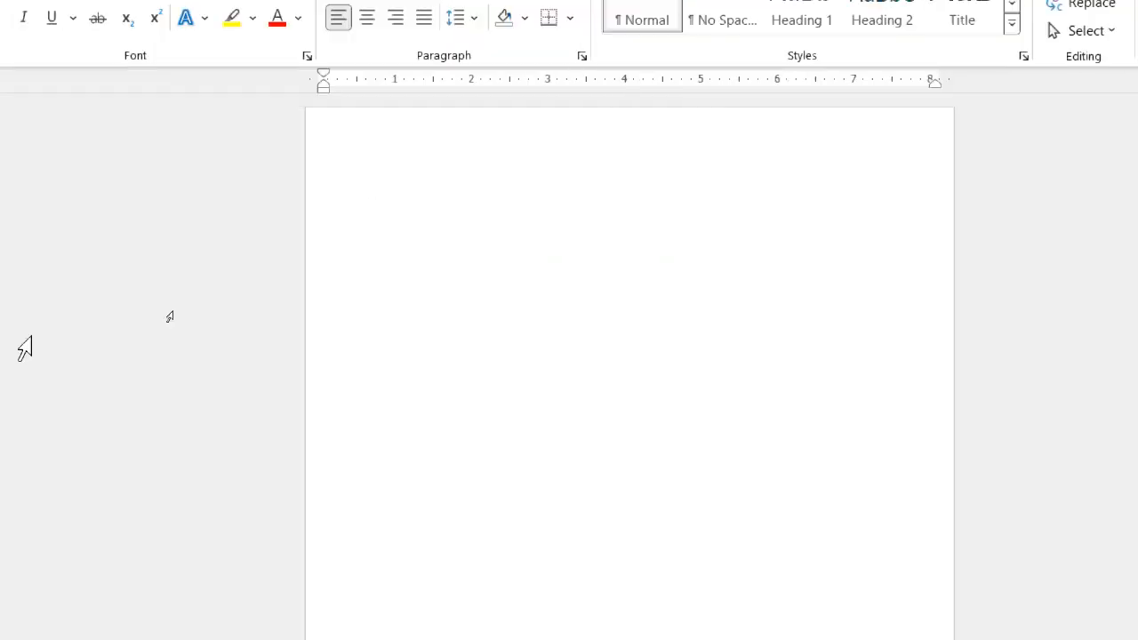
Clear any leftover content from the emptied labels page and hide the paragraph marks.
{"action": "left_click", "coordinate": [175, 315]}
{"action": "key", "text": "ctrl+minus"}
{"action": "key", "text": "ctrl+minus"}
{"action": "key", "text": "BackSpace"}
{"action": "key", "text": "BackSpace"}
{"action": "key", "text": "BackSpace"}
{"action": "key", "text": "BackSpace"}
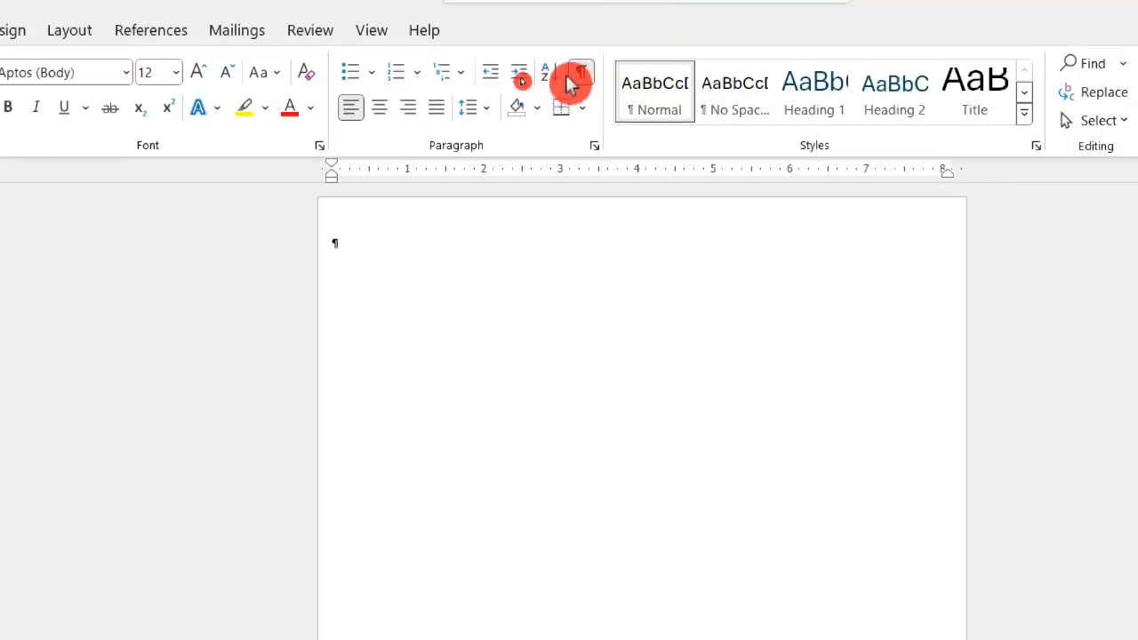
{"action": "left_click", "coordinate": [582, 74]}
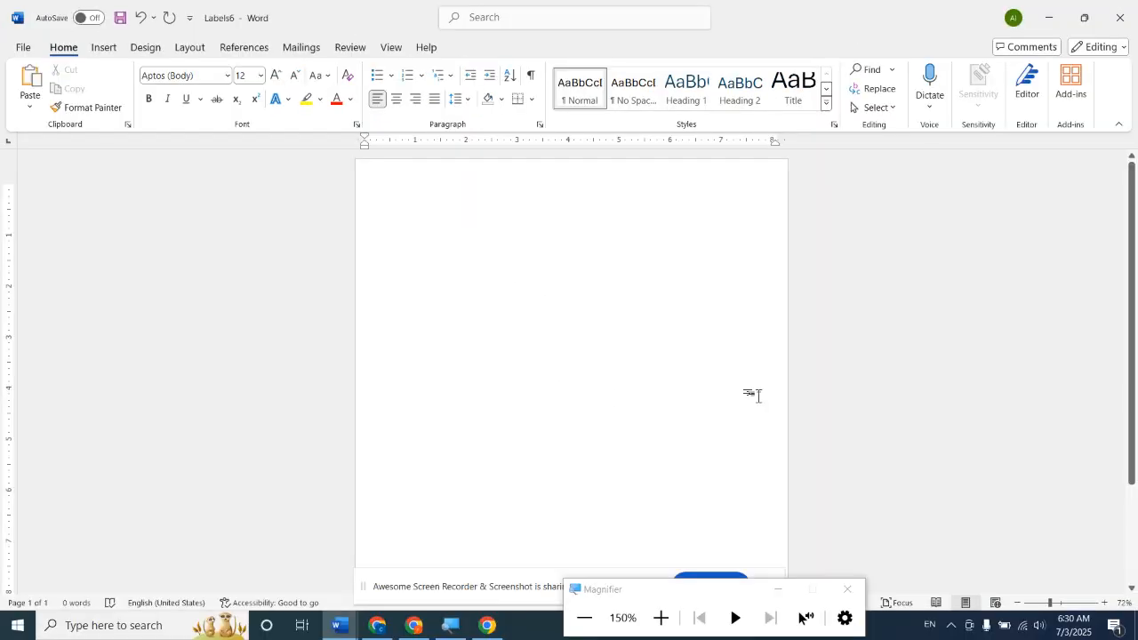
Draw a rectangle about 2.22" high and 1.55" wide near the page's upper-left corner, and delete it.
{"action": "left_click", "coordinate": [105, 49]}
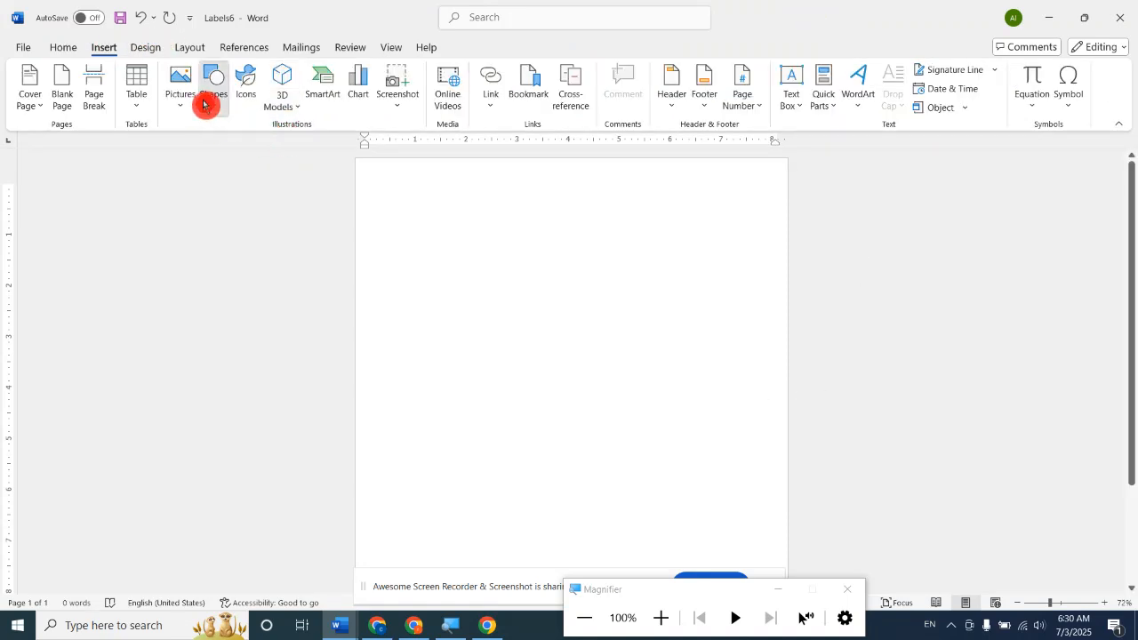
{"action": "left_click", "coordinate": [208, 96]}
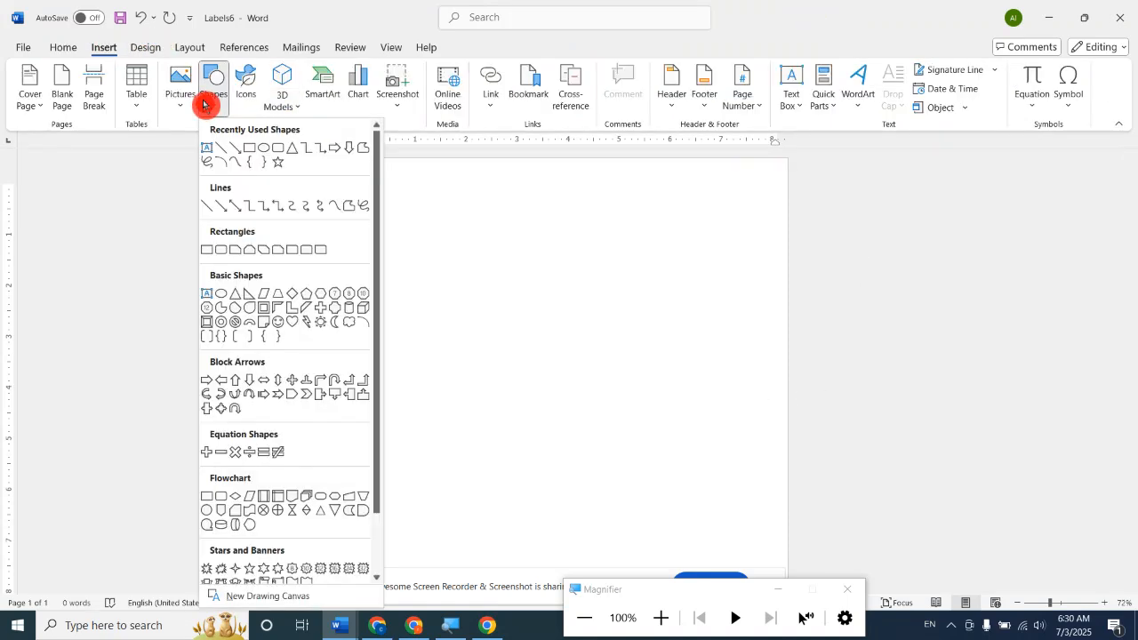
{"action": "left_click", "coordinate": [249, 150]}
{"action": "left_click_drag", "start_coordinate": [391, 172], "coordinate": [471, 285]}
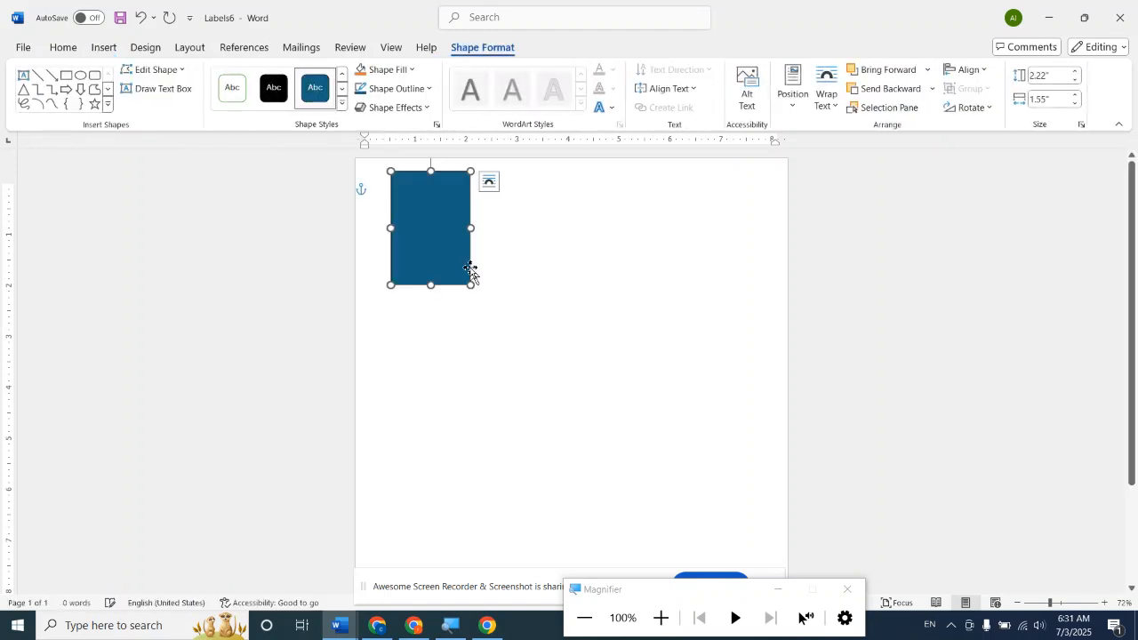
{"action": "key", "text": "Delete"}
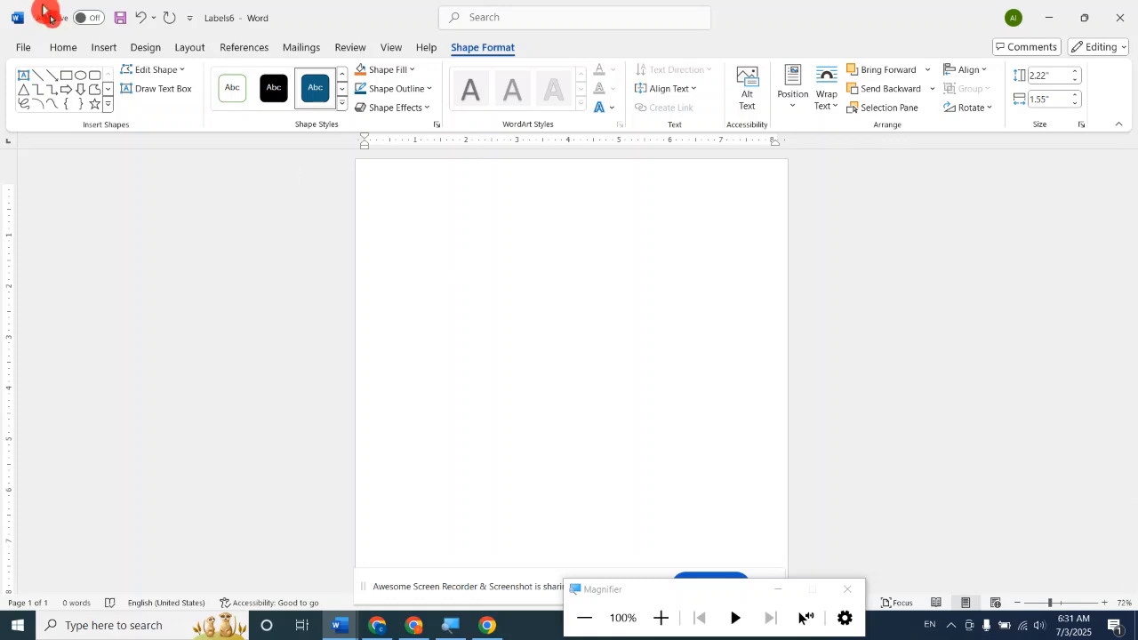
Try to insert a 3x3 table on the emptied labels page and undo the insertion.
{"action": "left_click", "coordinate": [94, 50]}
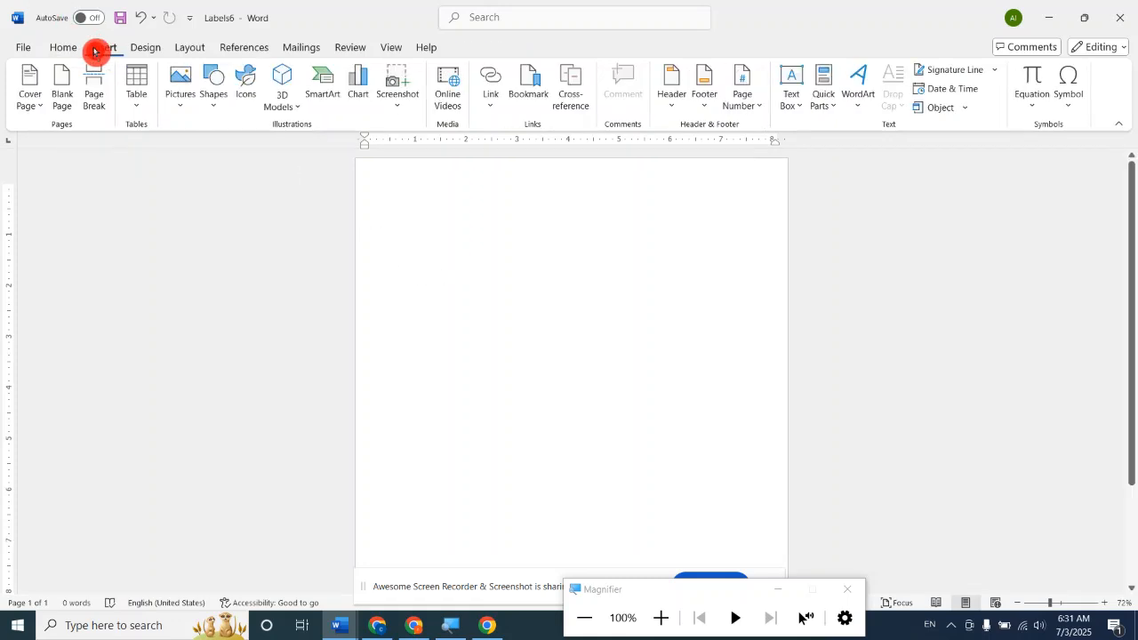
{"action": "left_click", "coordinate": [135, 89]}
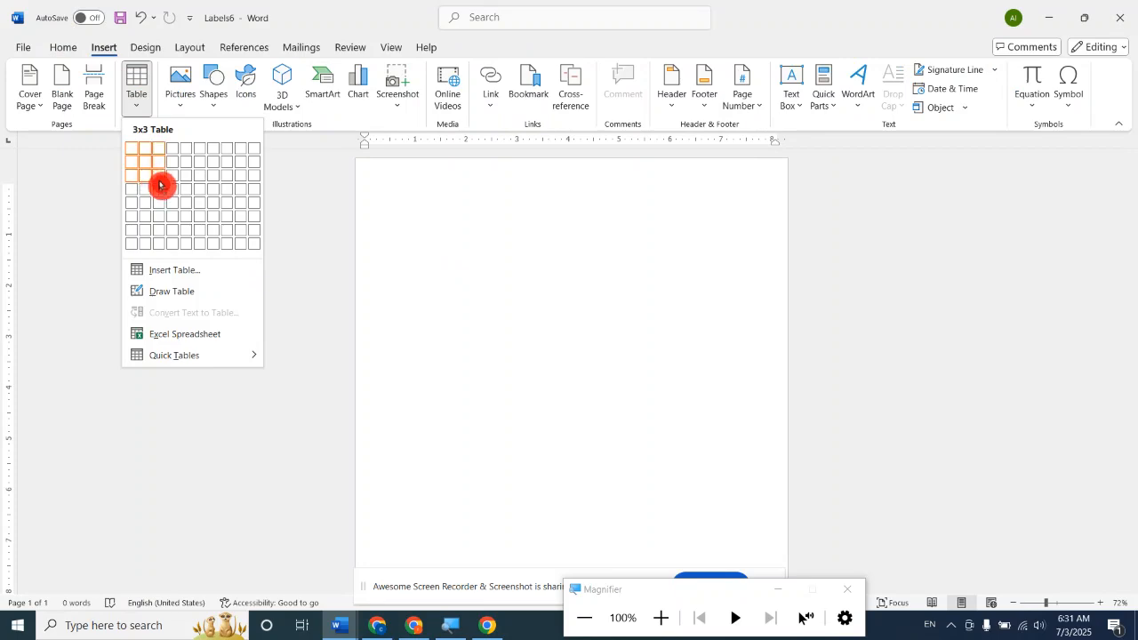
{"action": "left_click", "coordinate": [160, 185]}
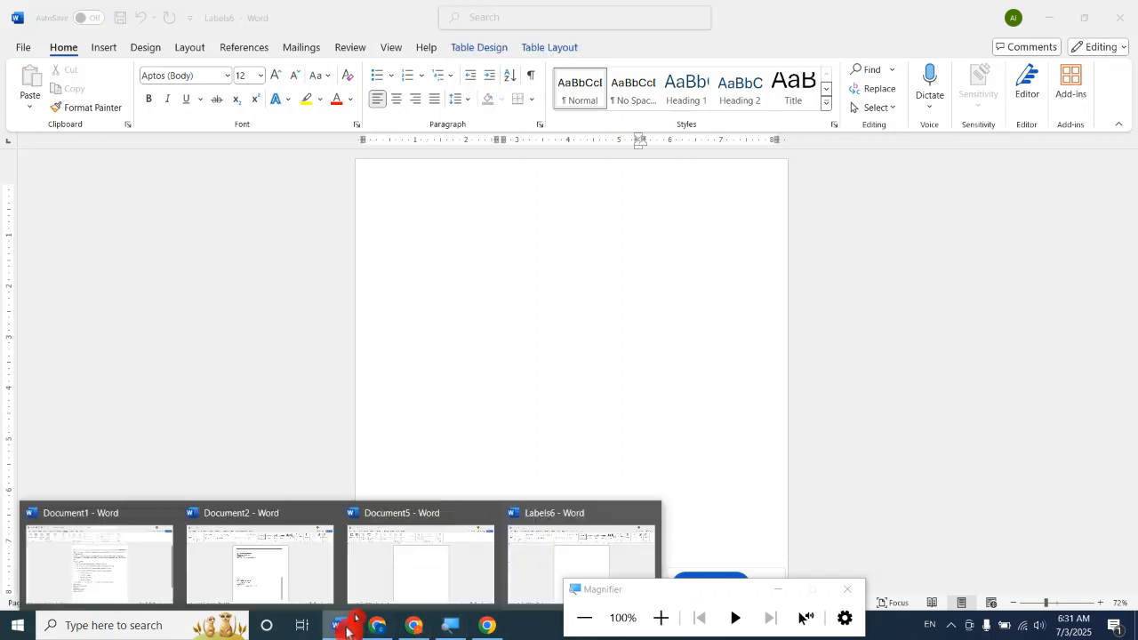
{"action": "key", "text": "ctrl+z"}
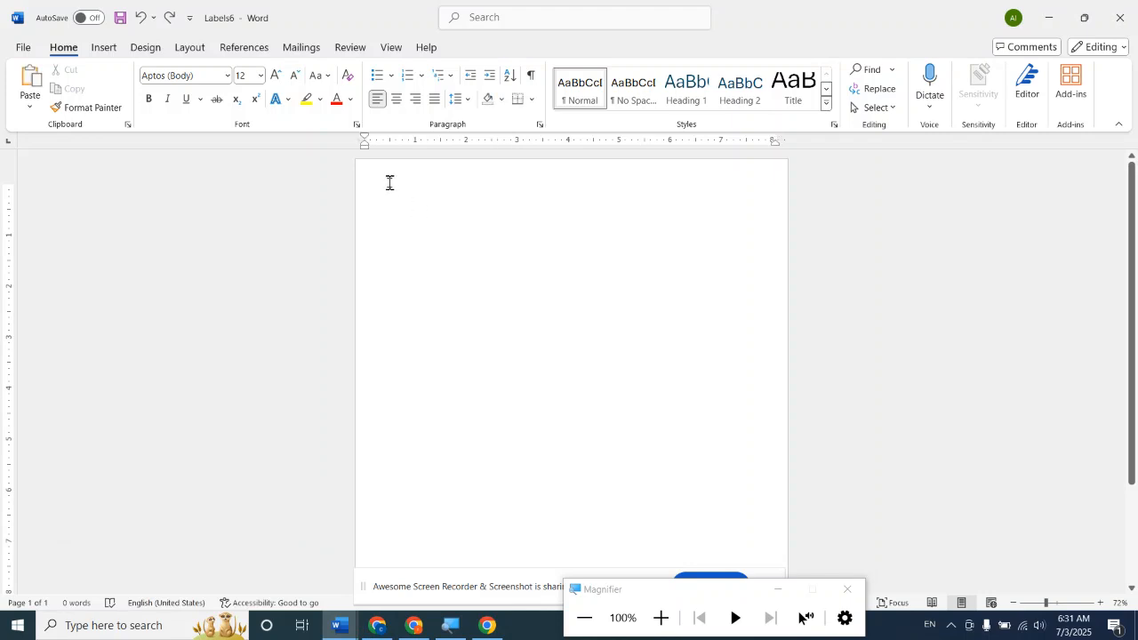
{"action": "left_click", "coordinate": [107, 52]}
{"action": "left_click", "coordinate": [138, 107]}
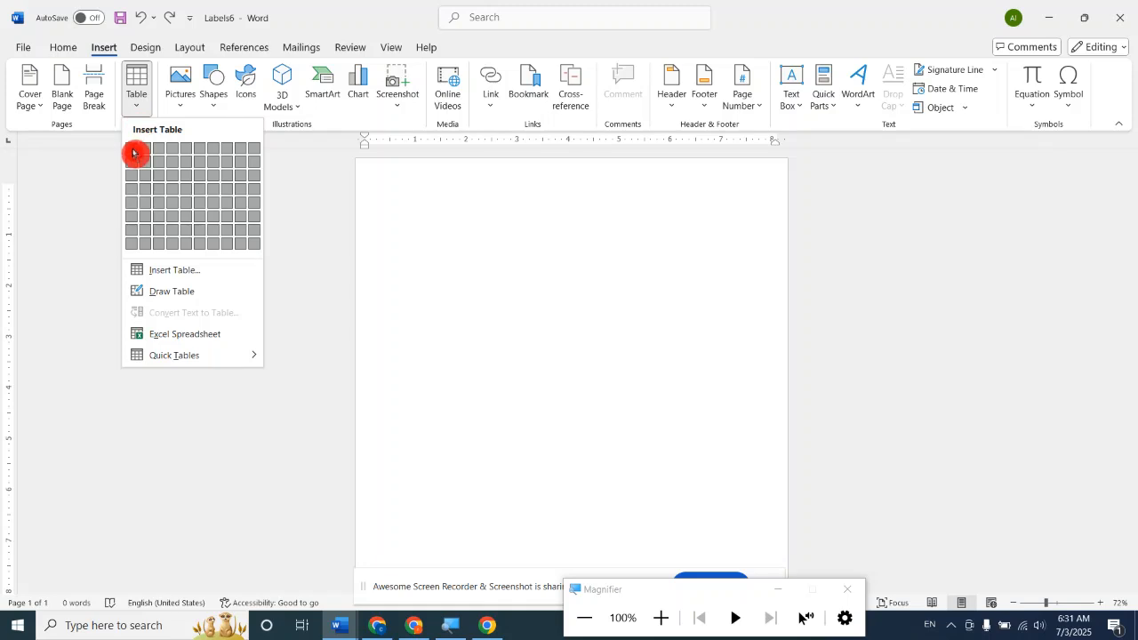
{"action": "left_click", "coordinate": [546, 265]}
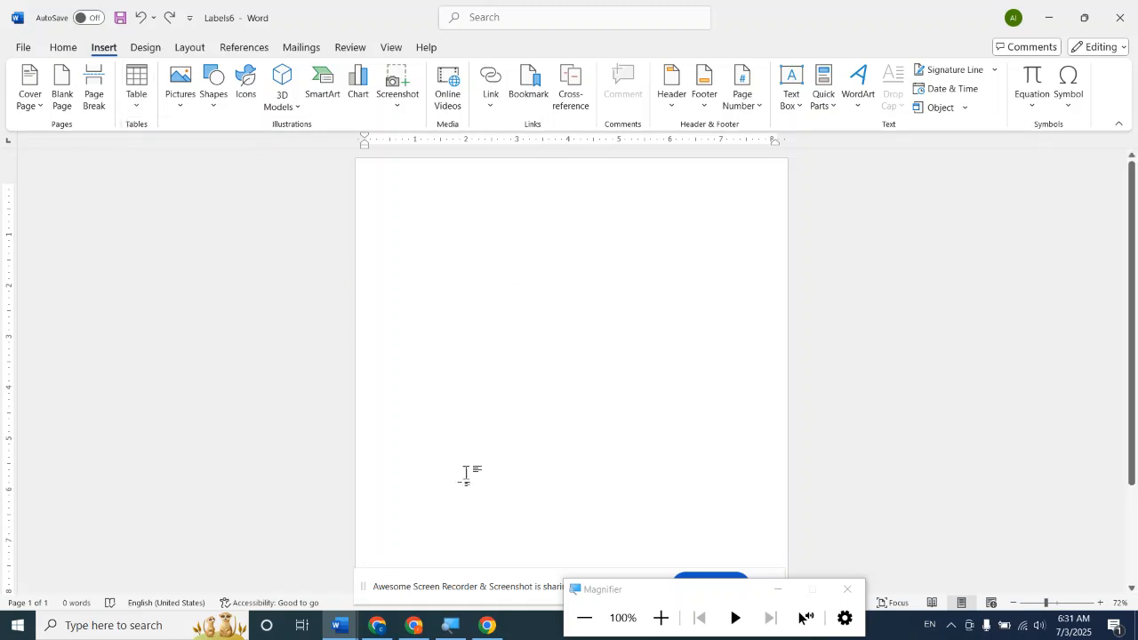
Switch to the blank Document5 and insert a table with three columns and three rows.
{"action": "left_click", "coordinate": [340, 627]}
{"action": "left_click", "coordinate": [414, 590]}
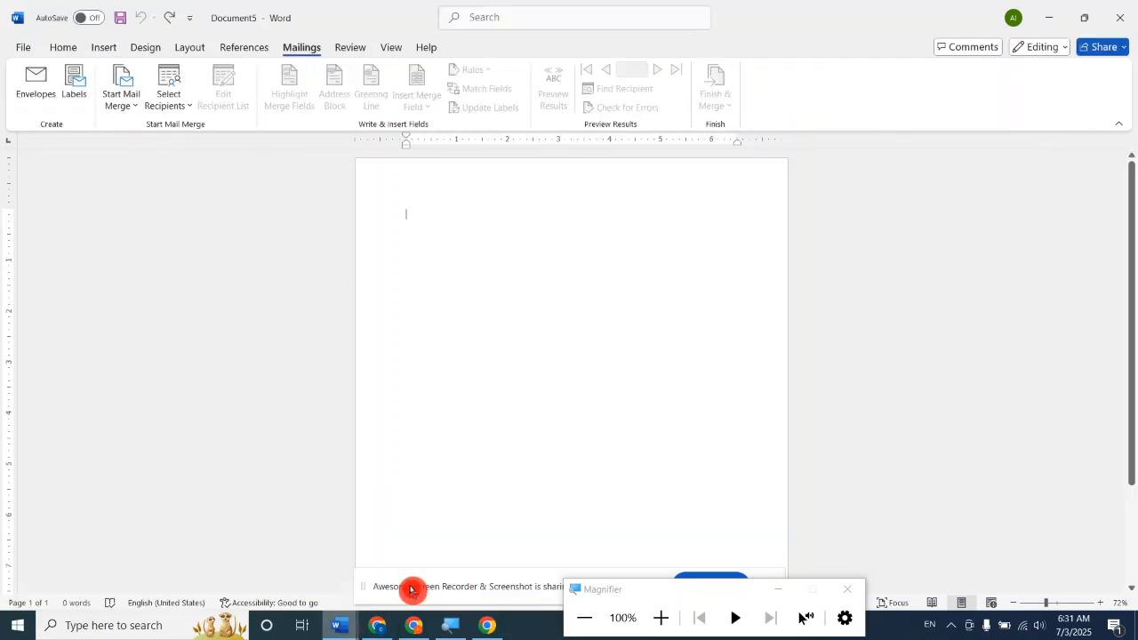
{"action": "left_click", "coordinate": [104, 46]}
{"action": "left_click", "coordinate": [145, 103]}
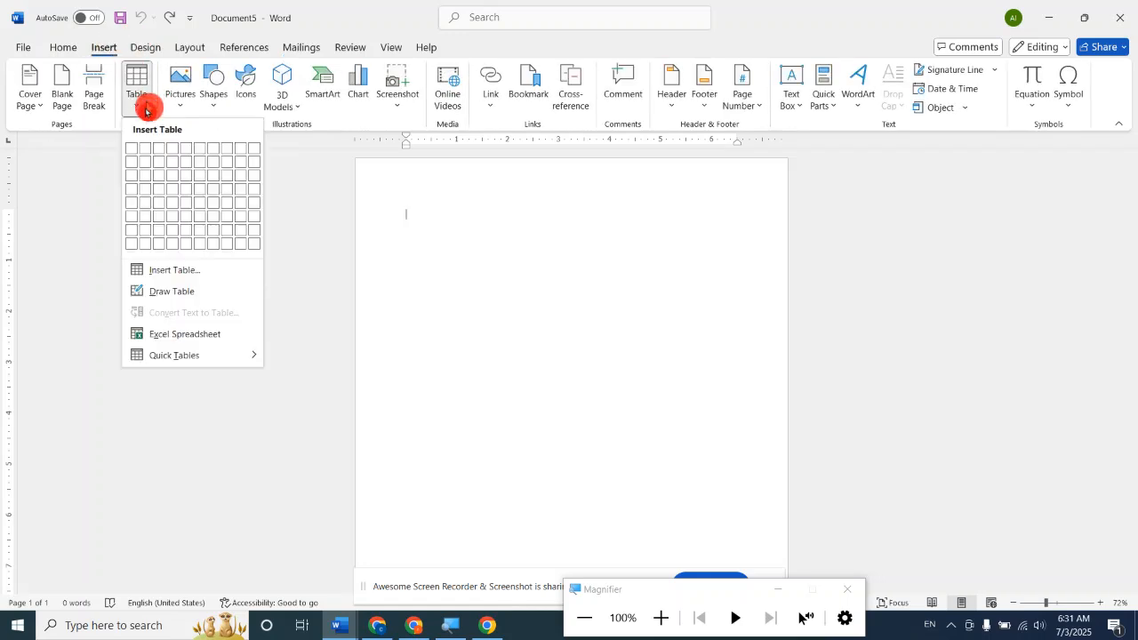
{"action": "left_click", "coordinate": [157, 182]}
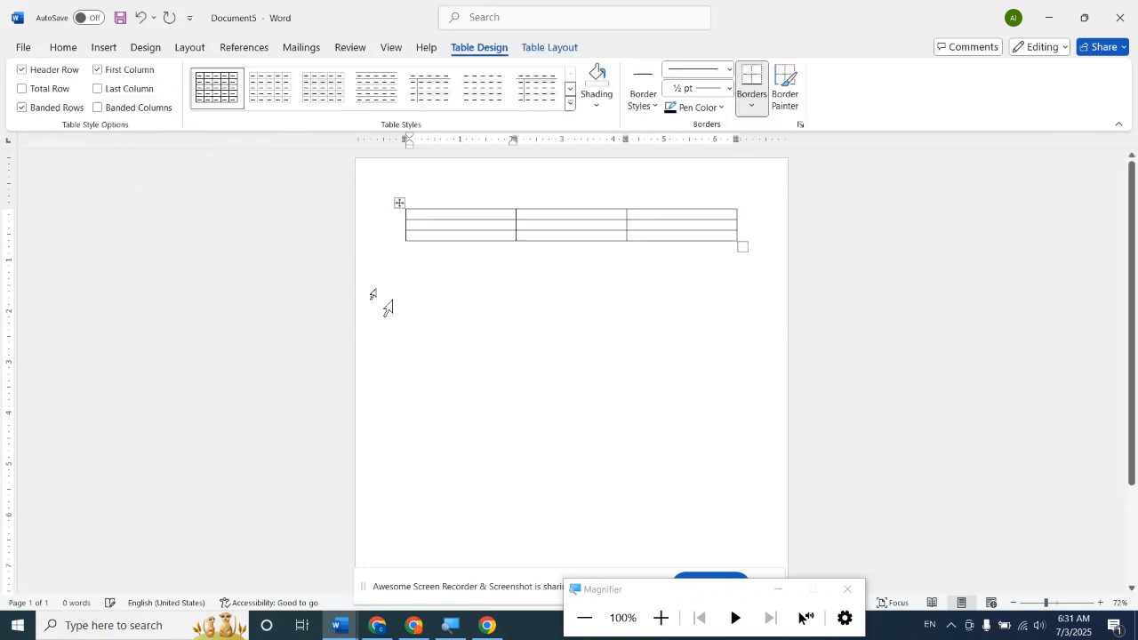
Set the page margins of Document5 to 0.2" on all sides.
{"action": "left_click", "coordinate": [193, 55]}
{"action": "left_click", "coordinate": [34, 93]}
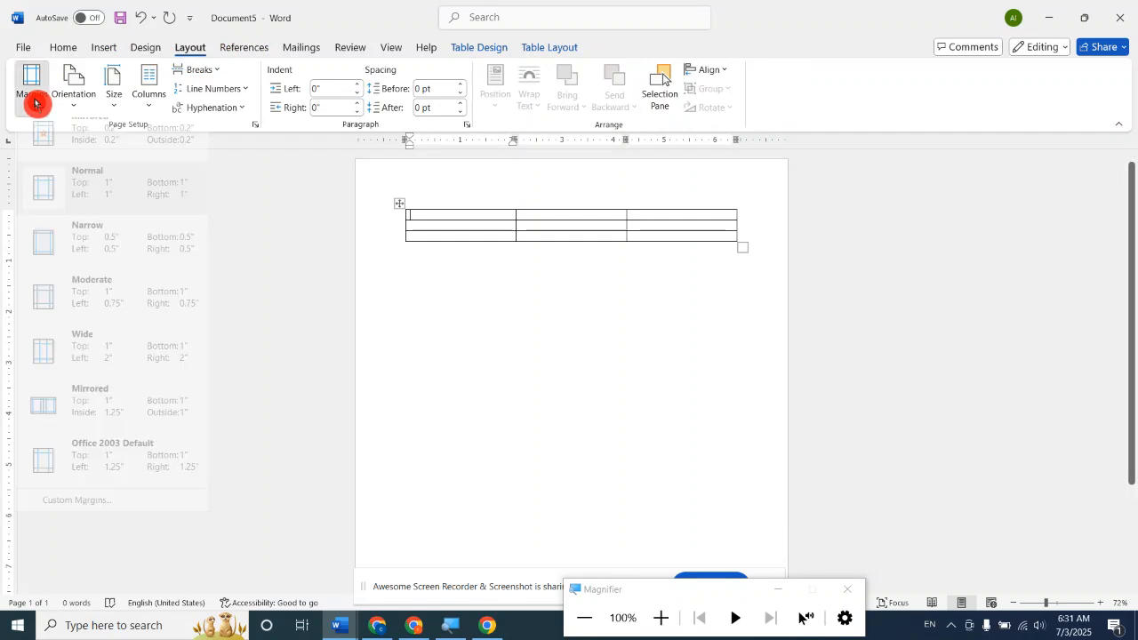
{"action": "left_click", "coordinate": [87, 144]}
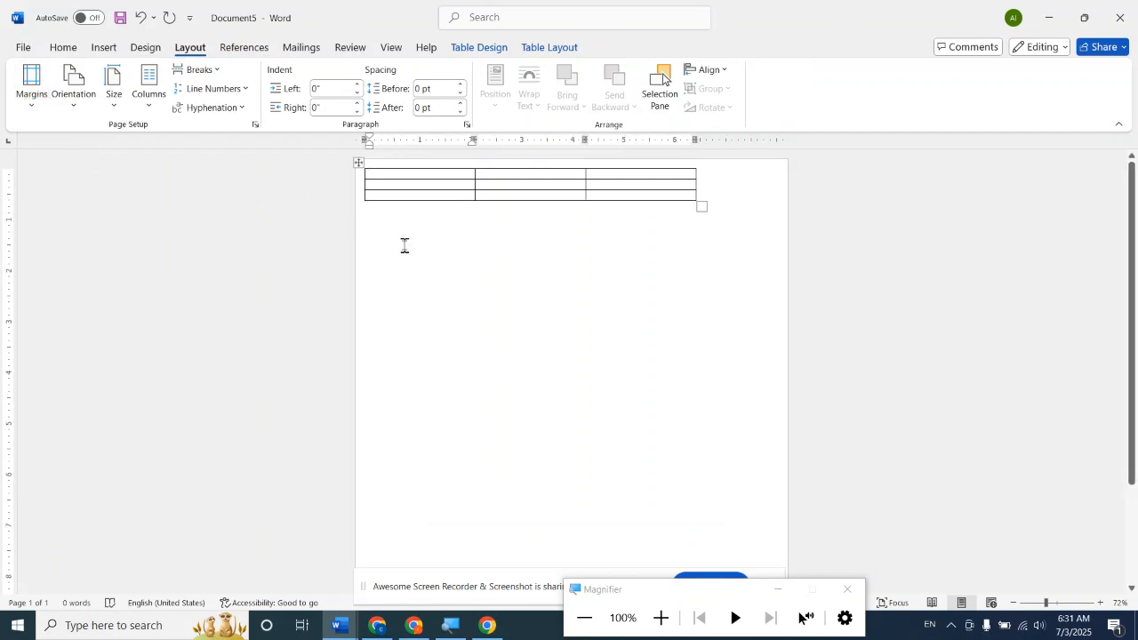
Select the whole table and set its row height to 2.75" and its column width to 1.25".
{"action": "left_click", "coordinate": [356, 162]}
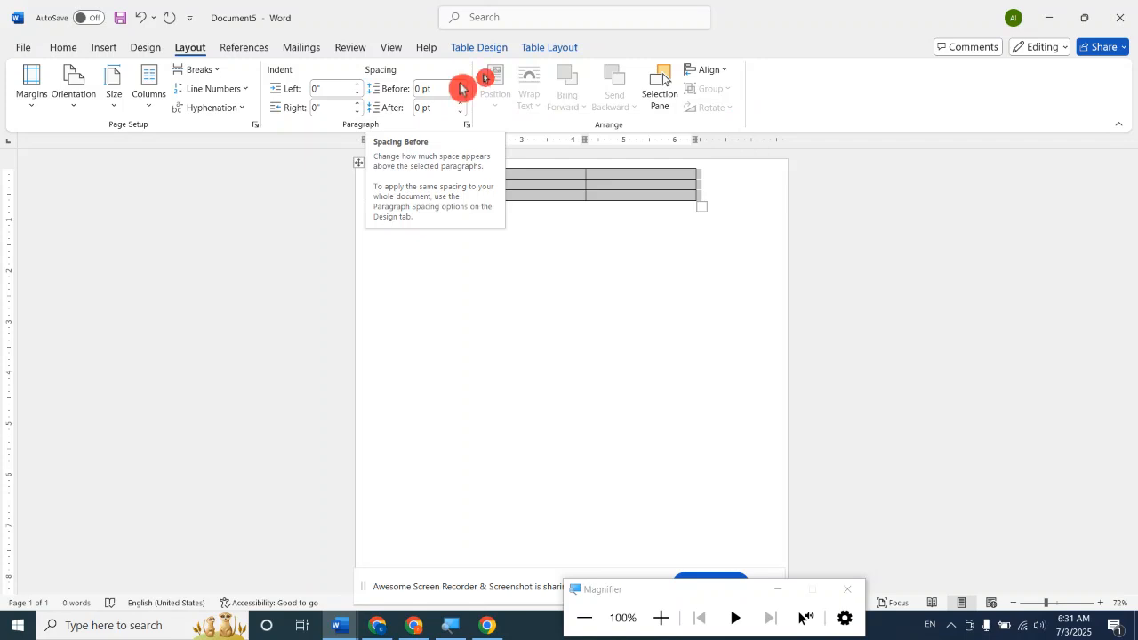
{"action": "left_click", "coordinate": [481, 52]}
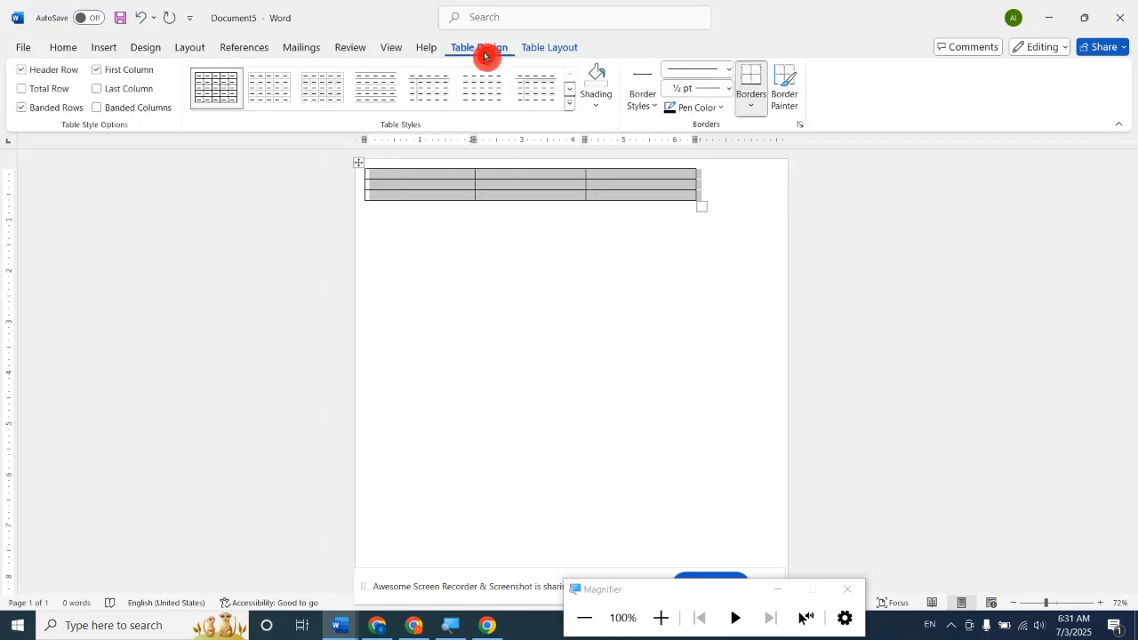
{"action": "left_click", "coordinate": [545, 53]}
{"action": "left_click", "coordinate": [620, 76]}
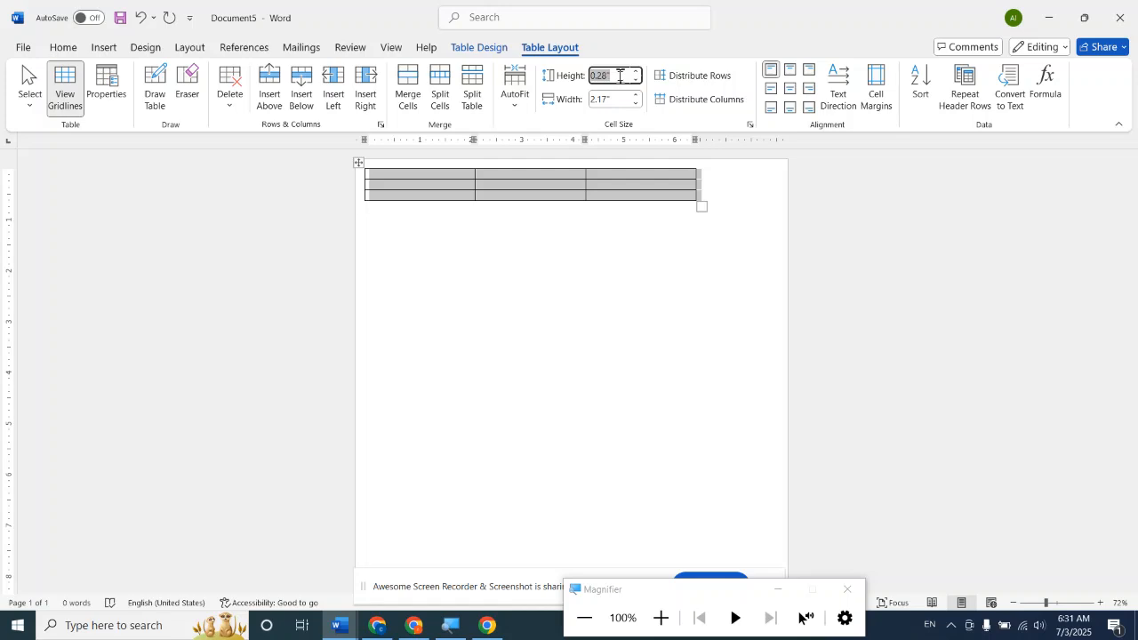
{"action": "key", "text": "BackSpace"}
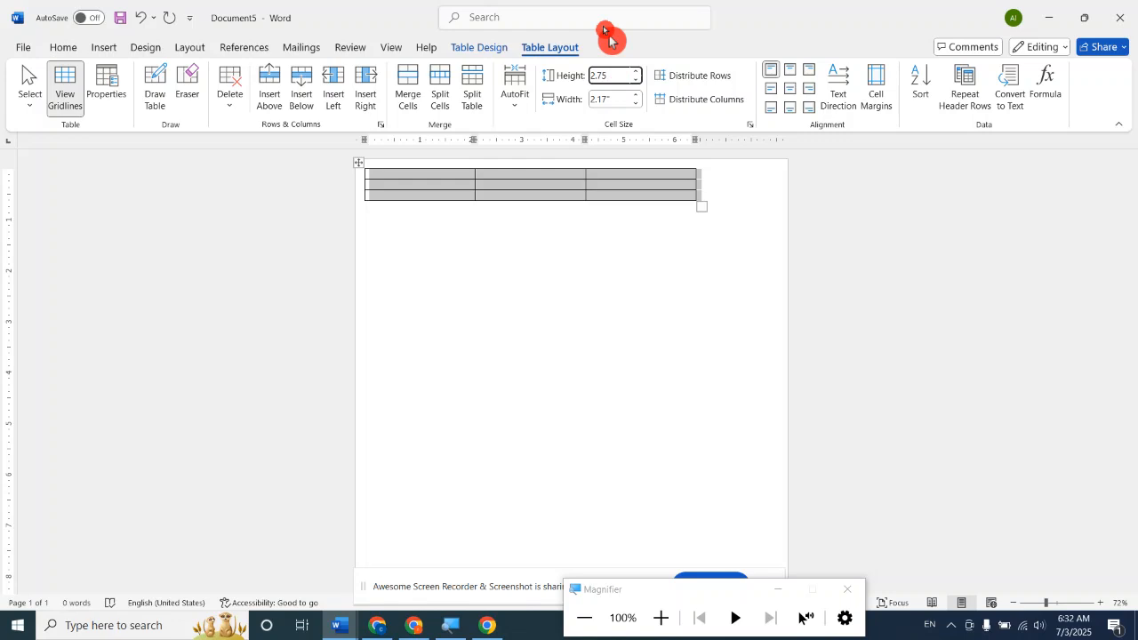
{"action": "left_click", "coordinate": [620, 104]}
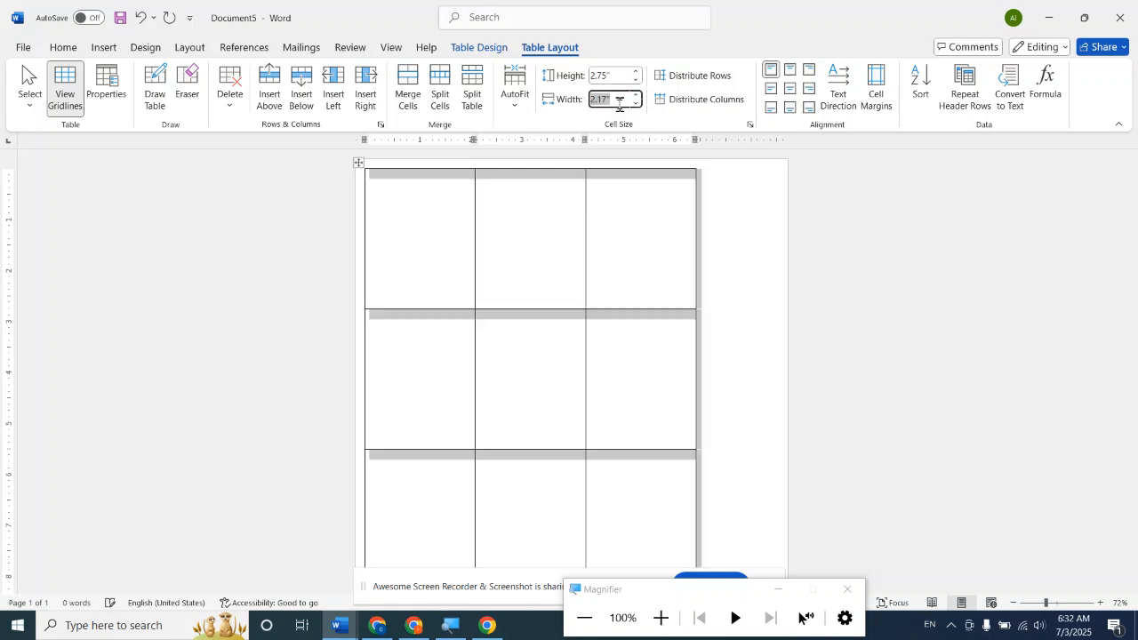
{"action": "type", "text": "1.25"}
{"action": "key", "text": "Return"}
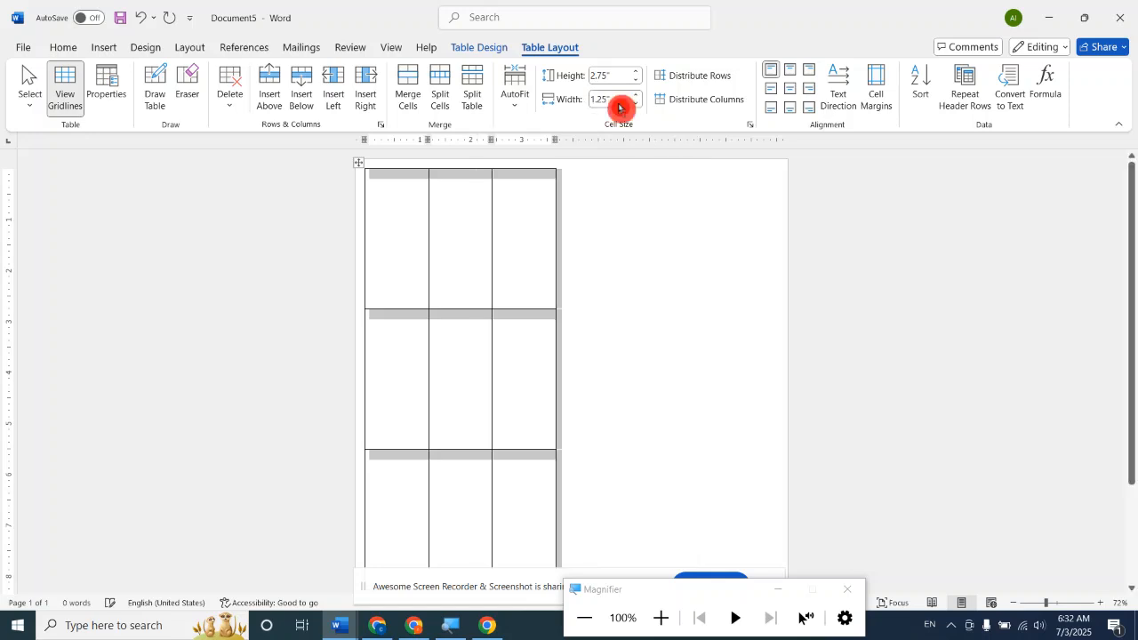
Enlarge the table to fill the page within its margins, making each cell about 3.35" high and 2.68" wide.
{"action": "left_click", "coordinate": [738, 256]}
{"action": "scroll", "coordinate": [720, 251], "scroll_direction": "down", "scroll_amount": 2}
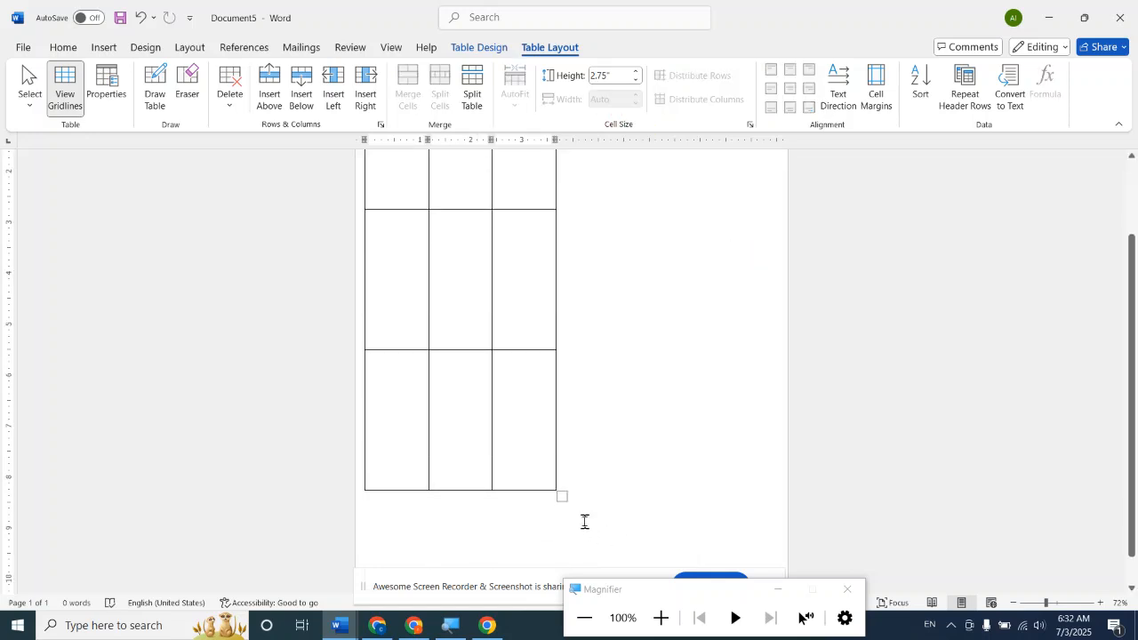
{"action": "left_click_drag", "start_coordinate": [558, 498], "coordinate": [773, 545]}
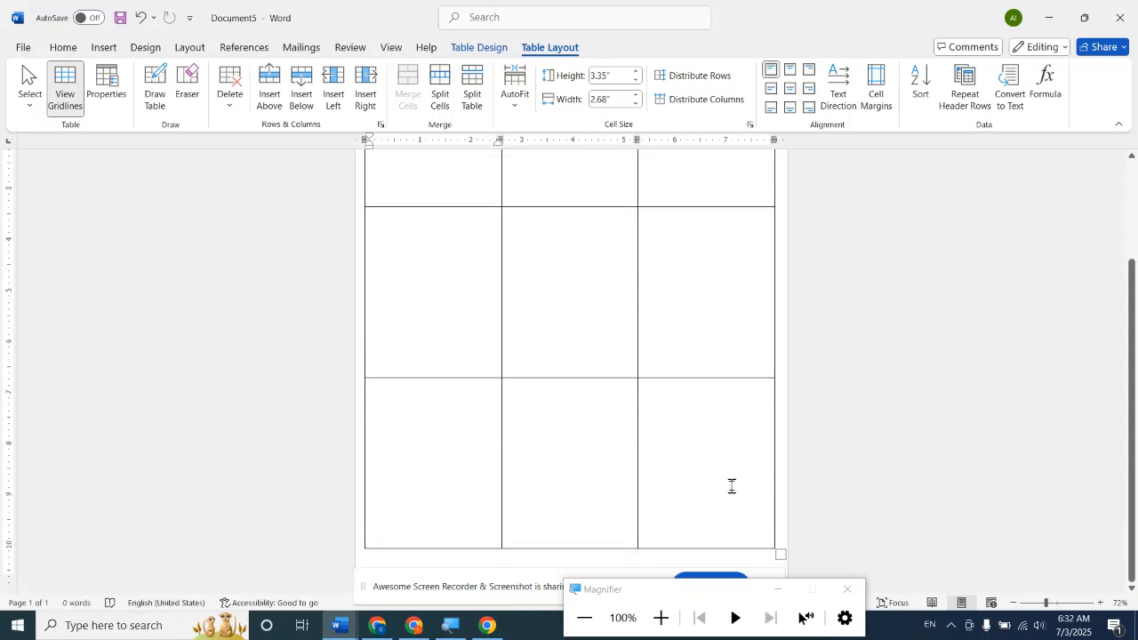
{"action": "scroll", "coordinate": [732, 486], "scroll_direction": "up", "scroll_amount": 3}
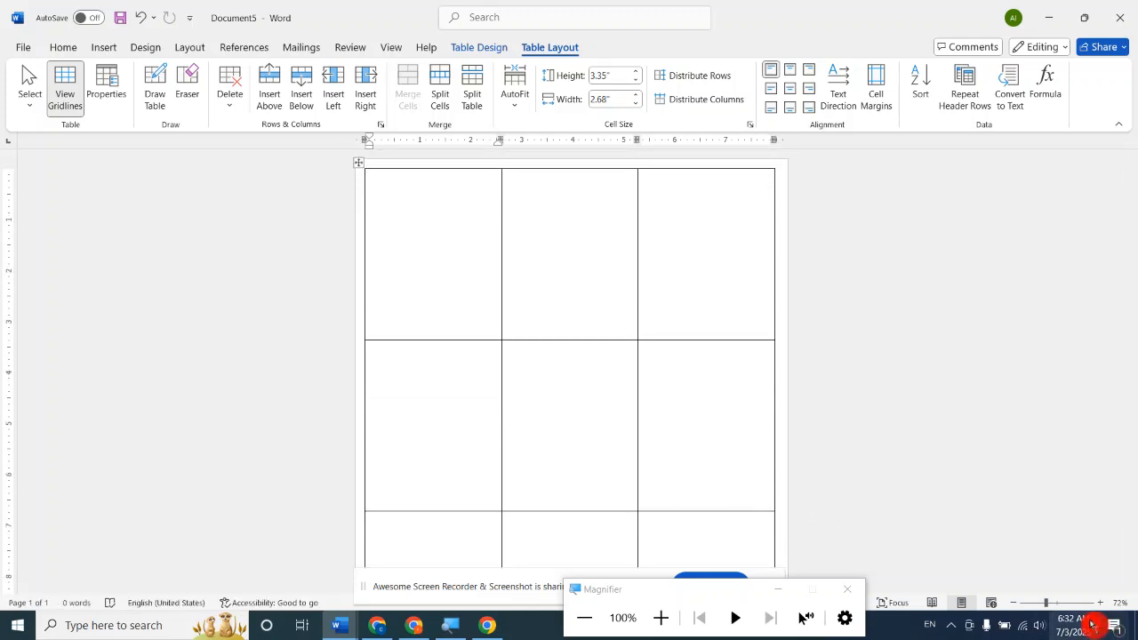
Draw a rectangle about 0.56" high and 2.68" wide across the top of the first cell and apply the white green-outlined style.
{"action": "left_click_drag", "start_coordinate": [1063, 611], "coordinate": [1081, 604]}
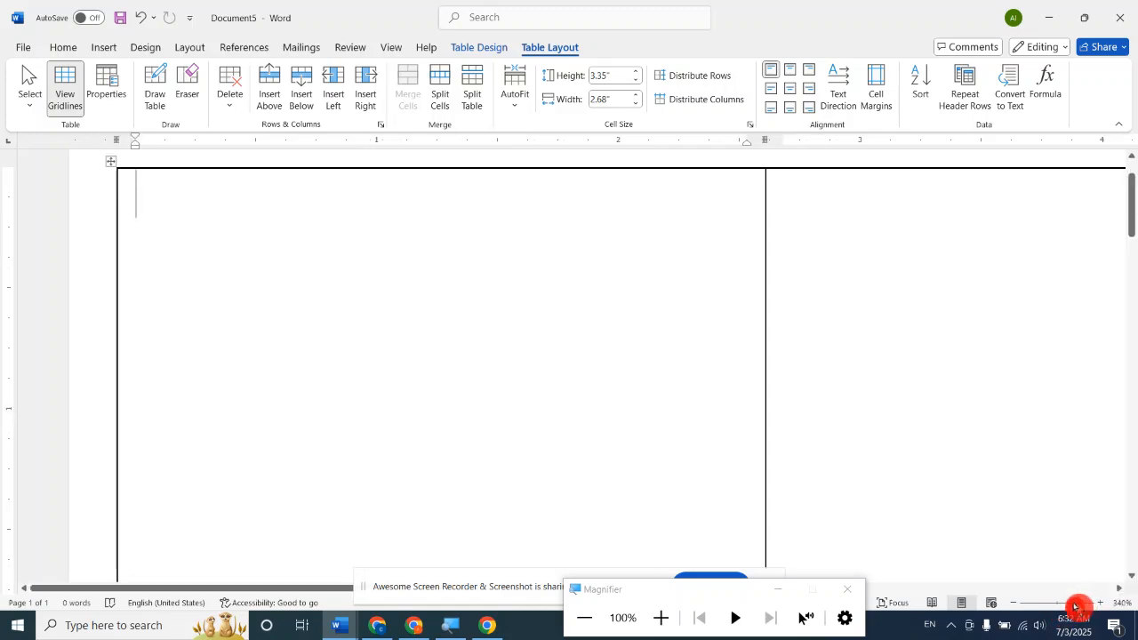
{"action": "left_click", "coordinate": [1049, 605]}
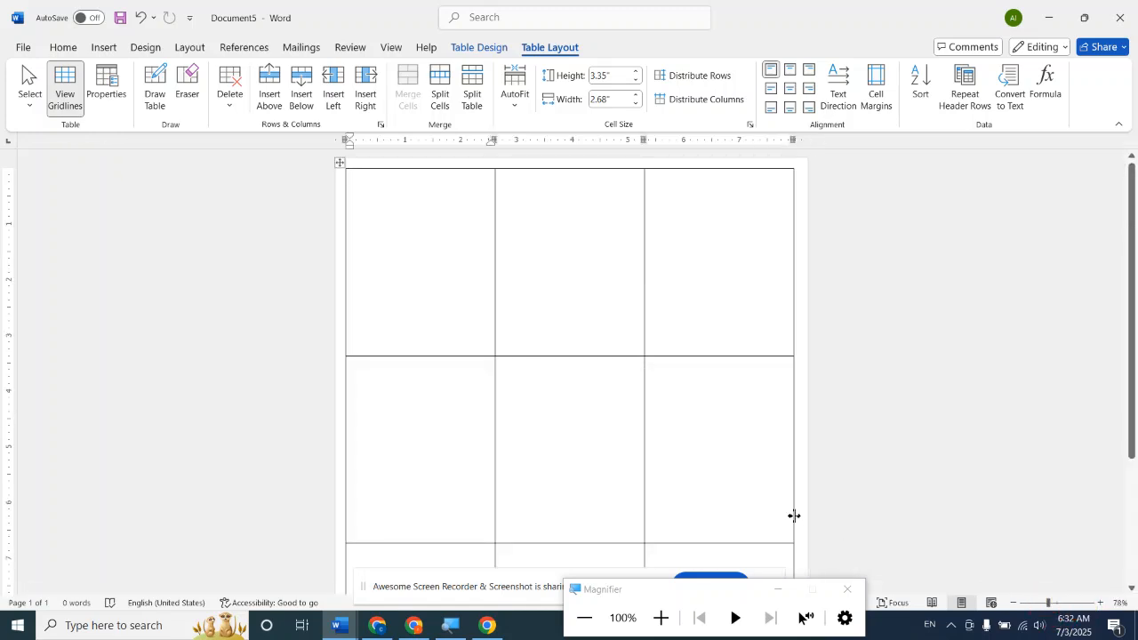
{"action": "left_click", "coordinate": [1101, 604]}
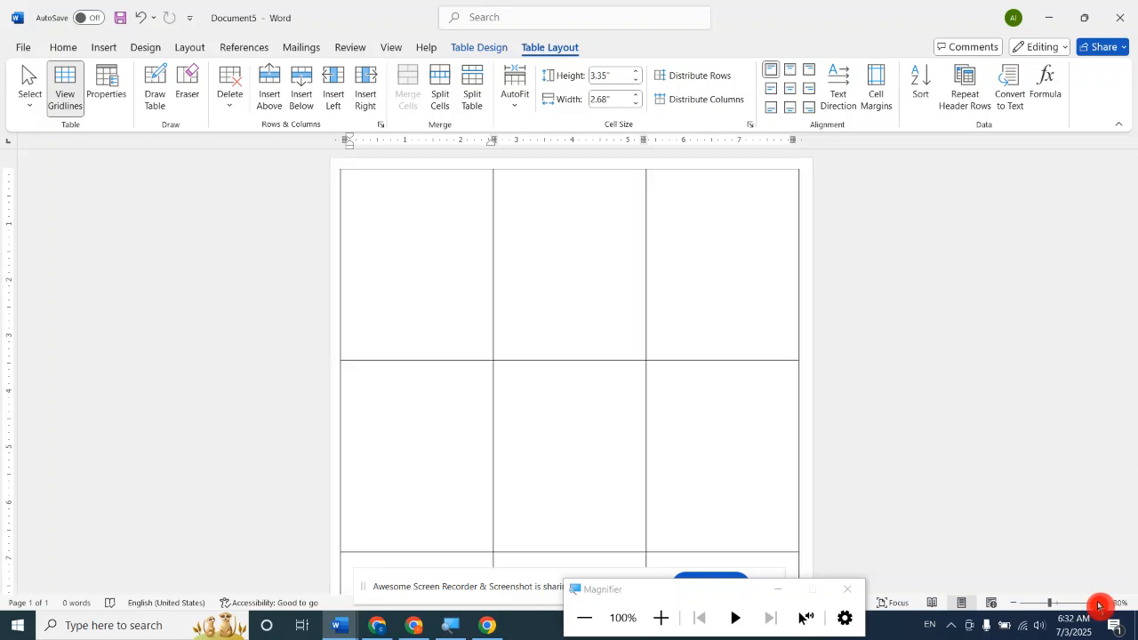
{"action": "left_click", "coordinate": [1100, 604]}
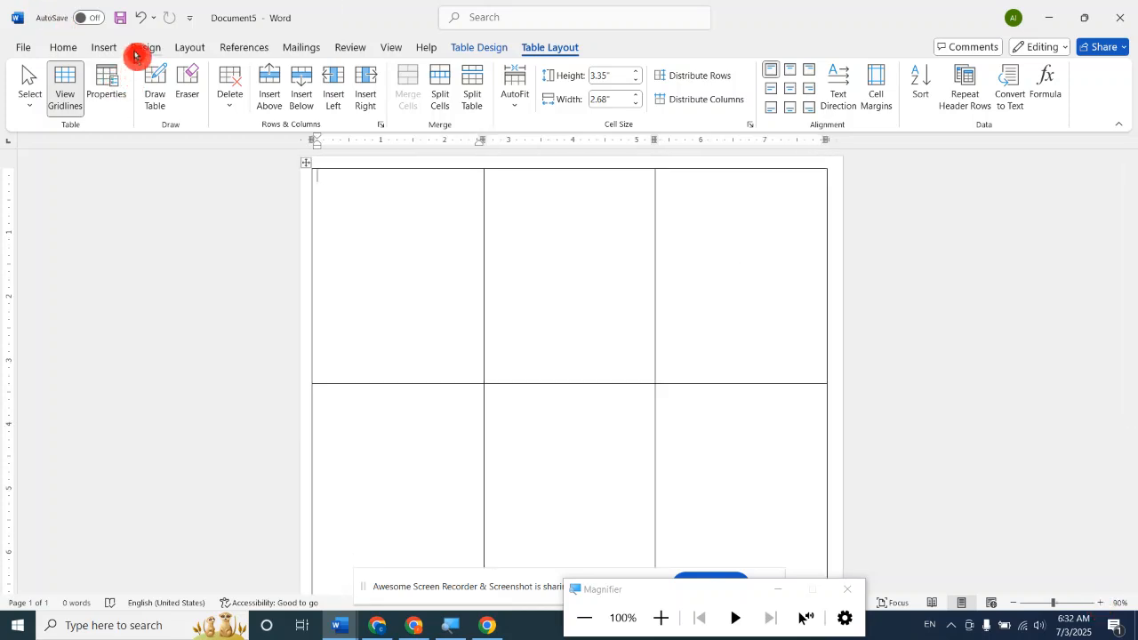
{"action": "left_click", "coordinate": [111, 49]}
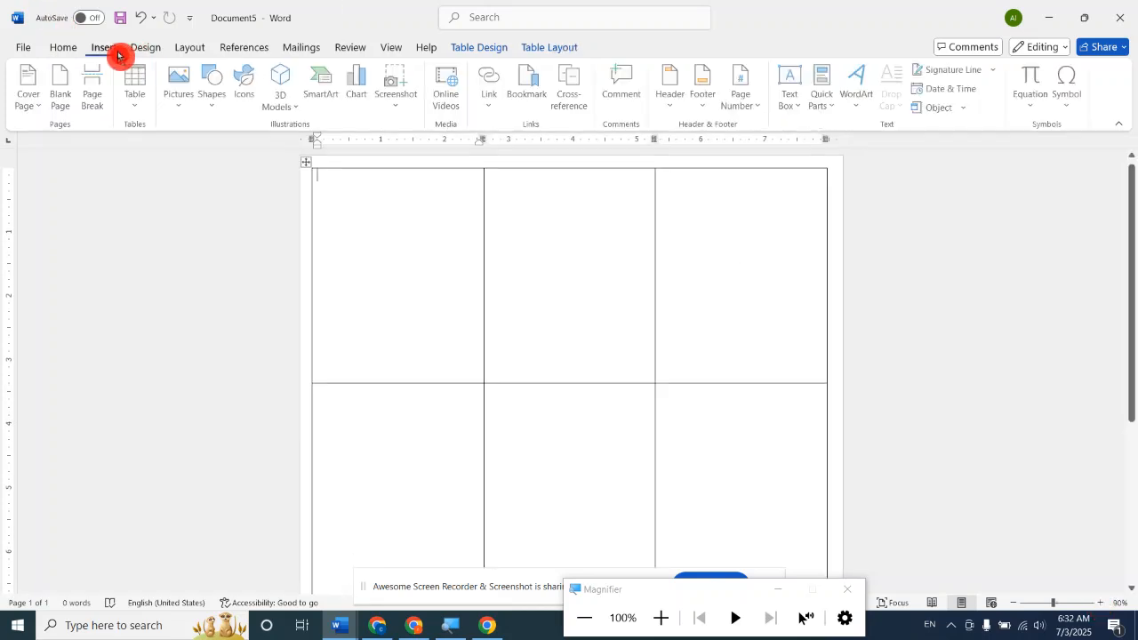
{"action": "left_click", "coordinate": [208, 90]}
{"action": "left_click", "coordinate": [259, 151]}
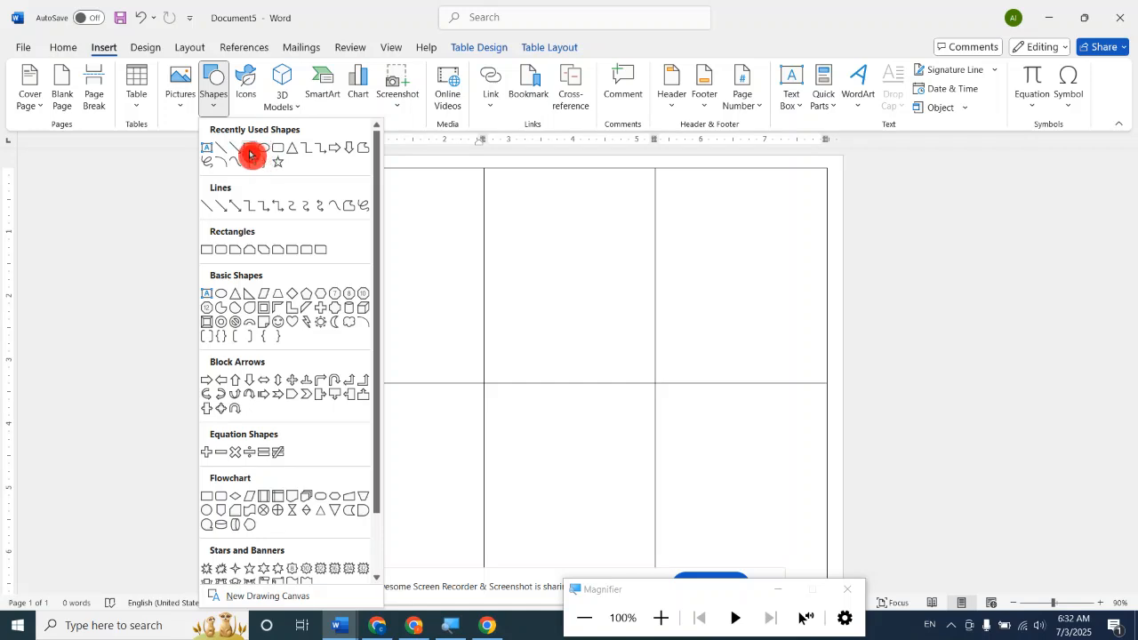
{"action": "left_click_drag", "start_coordinate": [312, 175], "coordinate": [484, 208]}
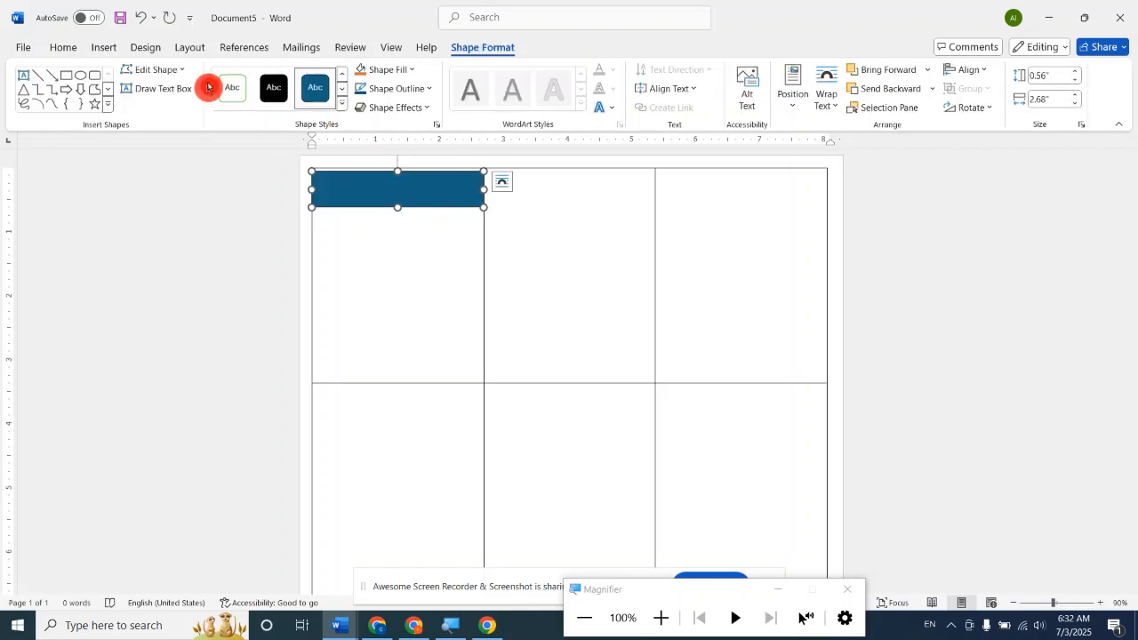
{"action": "left_click", "coordinate": [226, 88]}
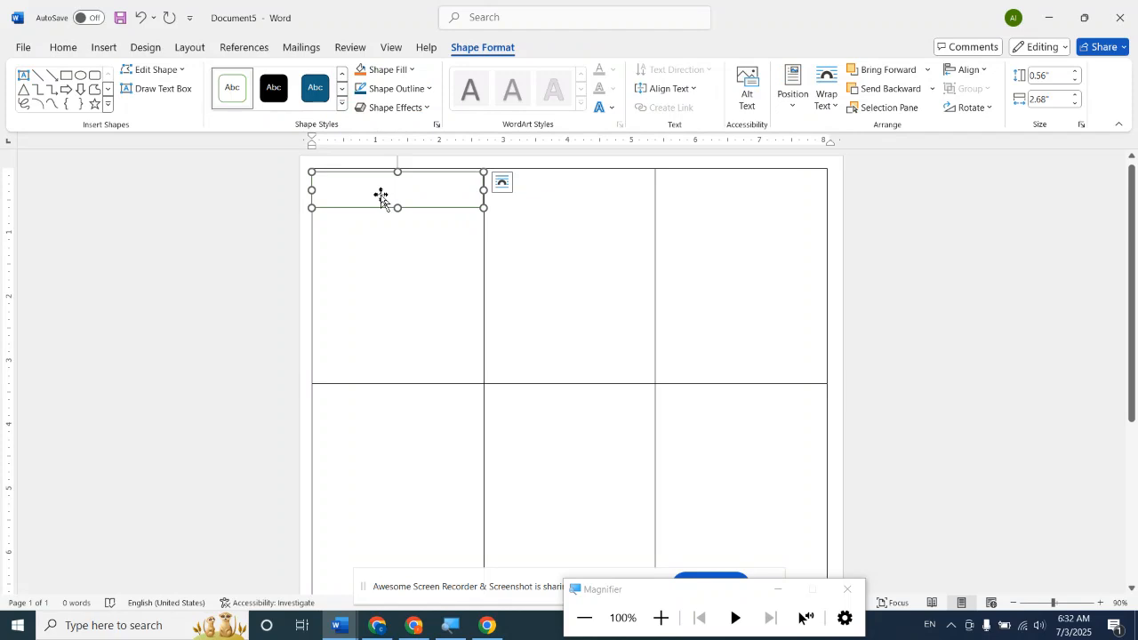
Enter the text BSDM in the rectangle and format it as bold at 22 pt.
{"action": "left_click", "coordinate": [382, 197]}
{"action": "type", "text": "BSDM"}
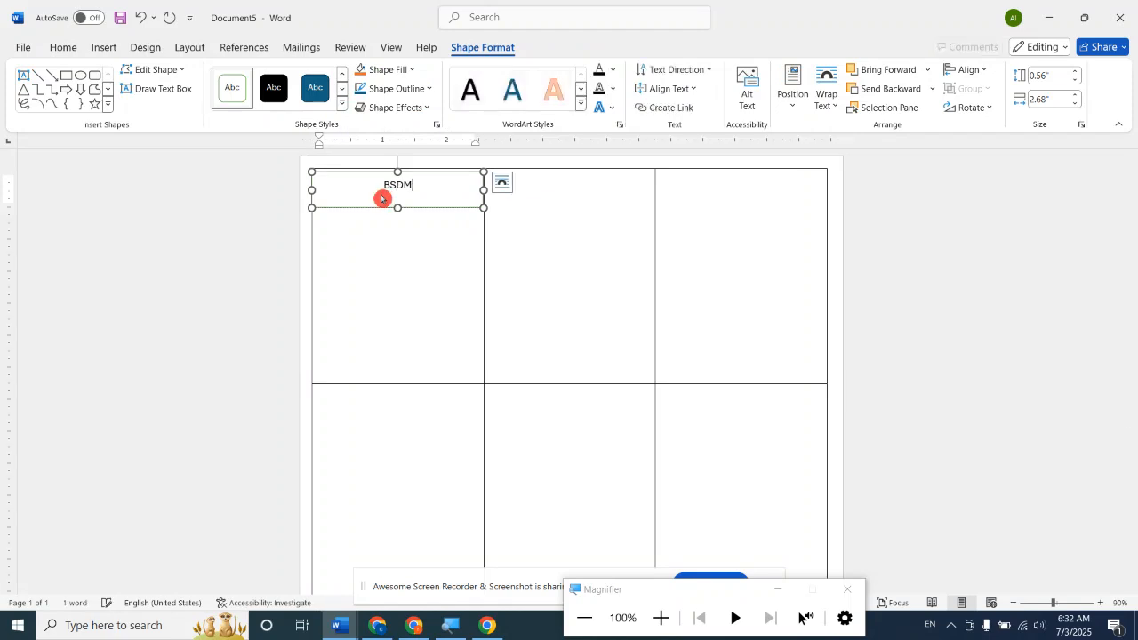
{"action": "double_click", "coordinate": [381, 196]}
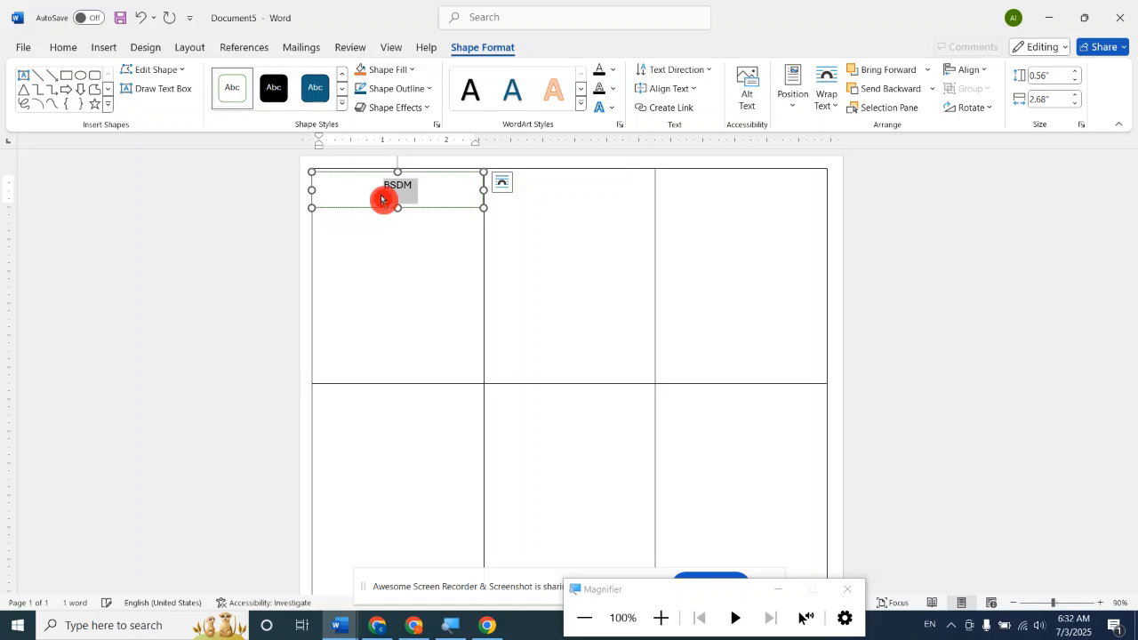
{"action": "left_click", "coordinate": [66, 49]}
{"action": "left_click", "coordinate": [150, 100]}
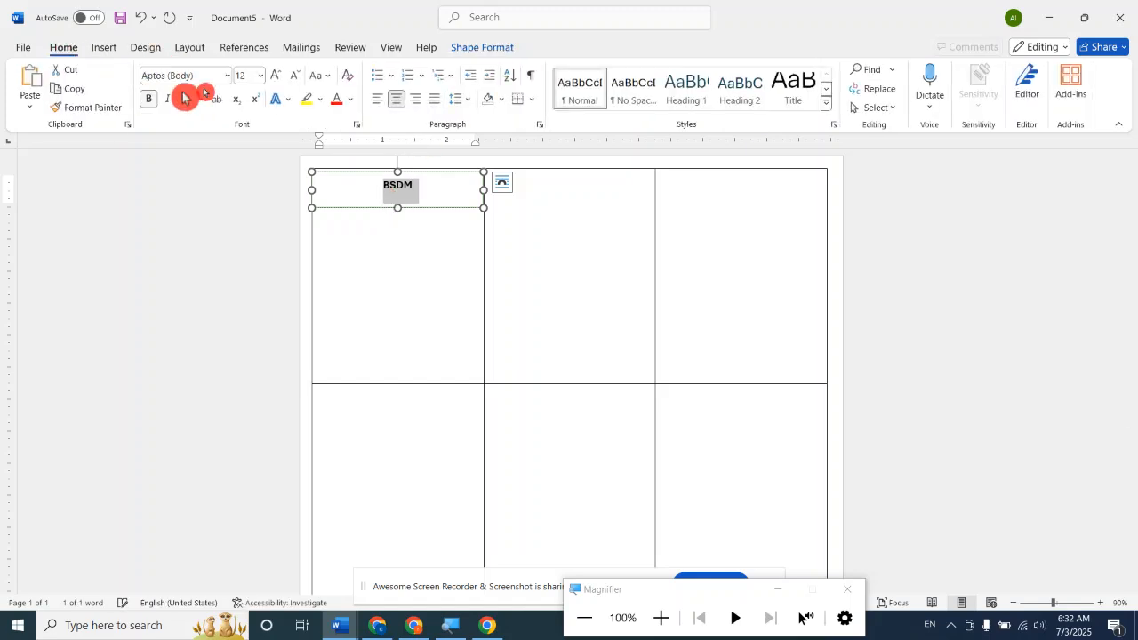
{"action": "left_click", "coordinate": [282, 76]}
{"action": "left_click", "coordinate": [282, 76]}
{"action": "left_click", "coordinate": [282, 75]}
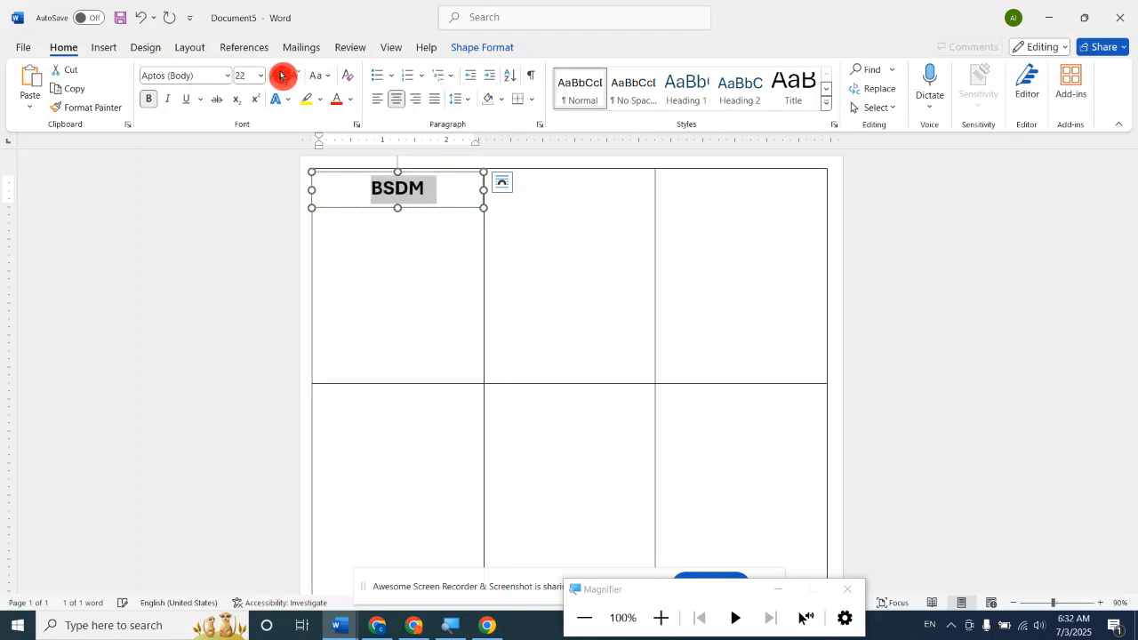
{"action": "left_click", "coordinate": [960, 227]}
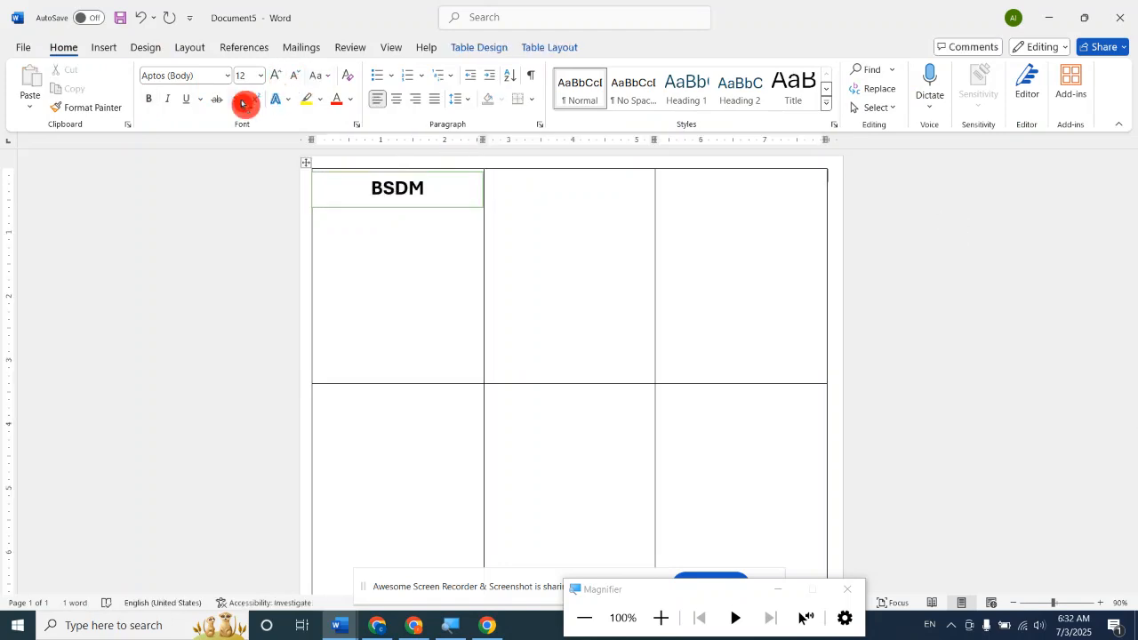
Draw a circle about 1.31" high and 1.38" wide, centre it under the BSDM rectangle, and give it the white green-outlined style.
{"action": "left_click", "coordinate": [107, 52]}
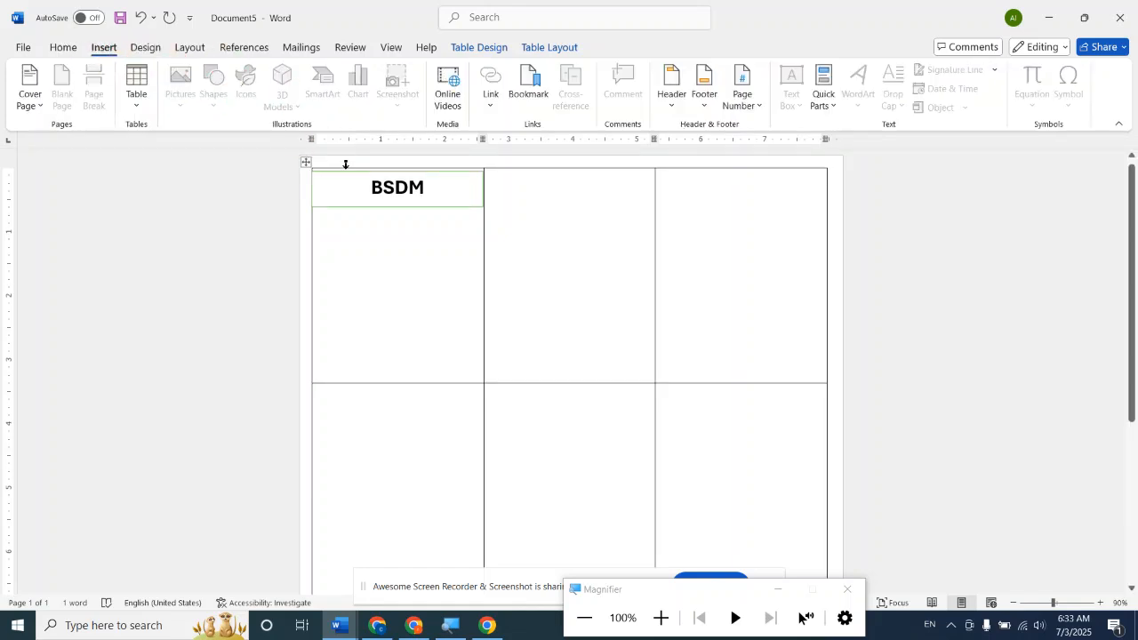
{"action": "left_click", "coordinate": [214, 100]}
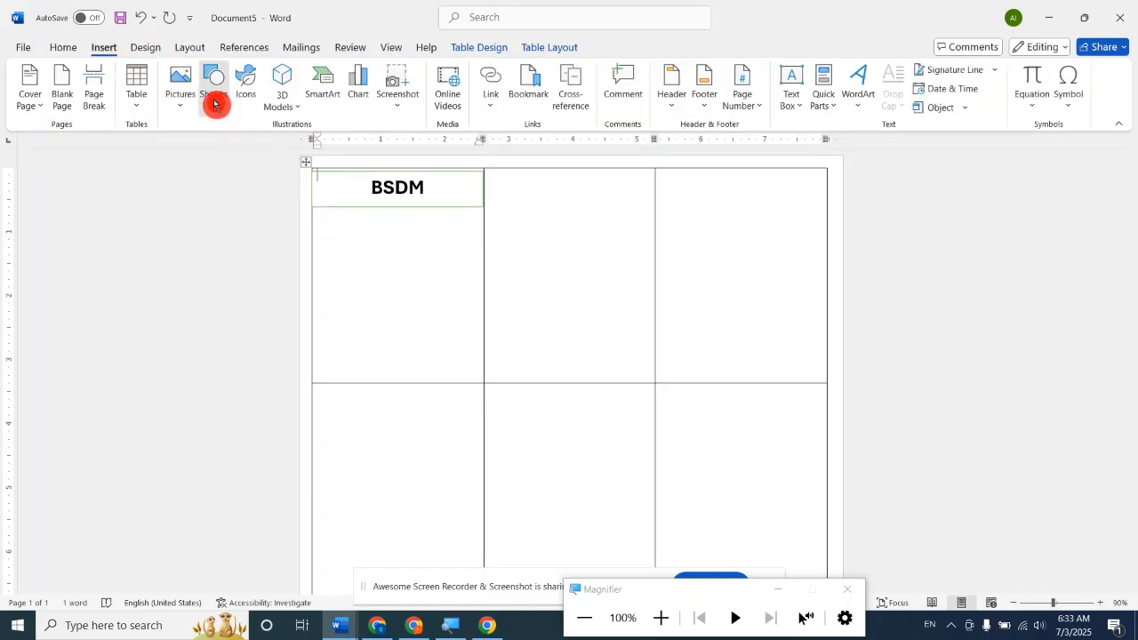
{"action": "left_click", "coordinate": [267, 155]}
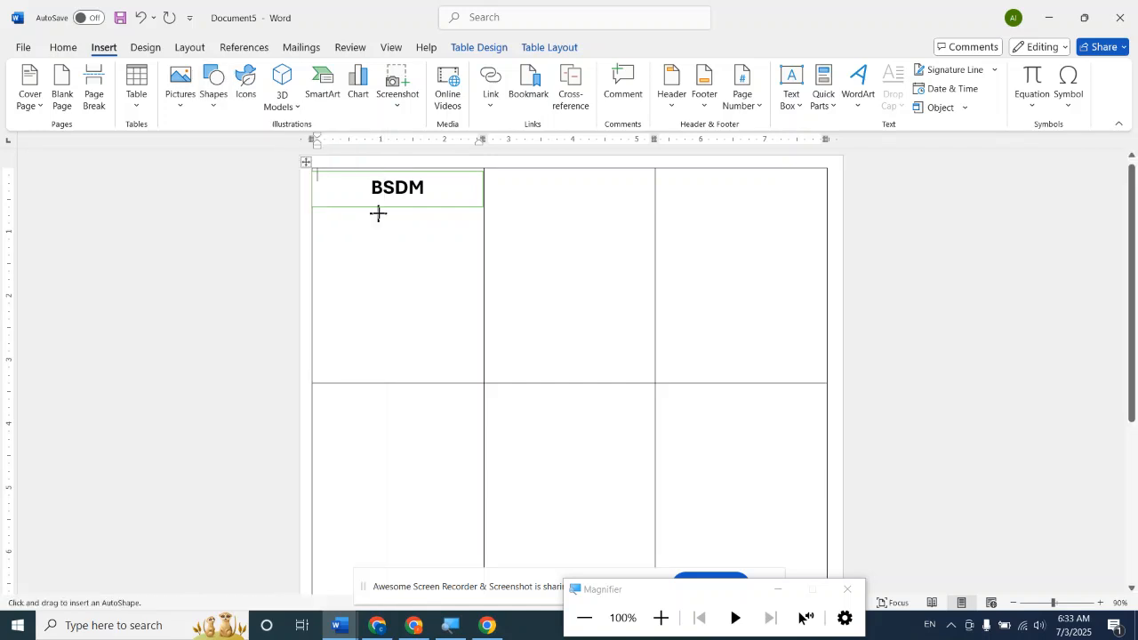
{"action": "left_click_drag", "start_coordinate": [377, 211], "coordinate": [467, 296]}
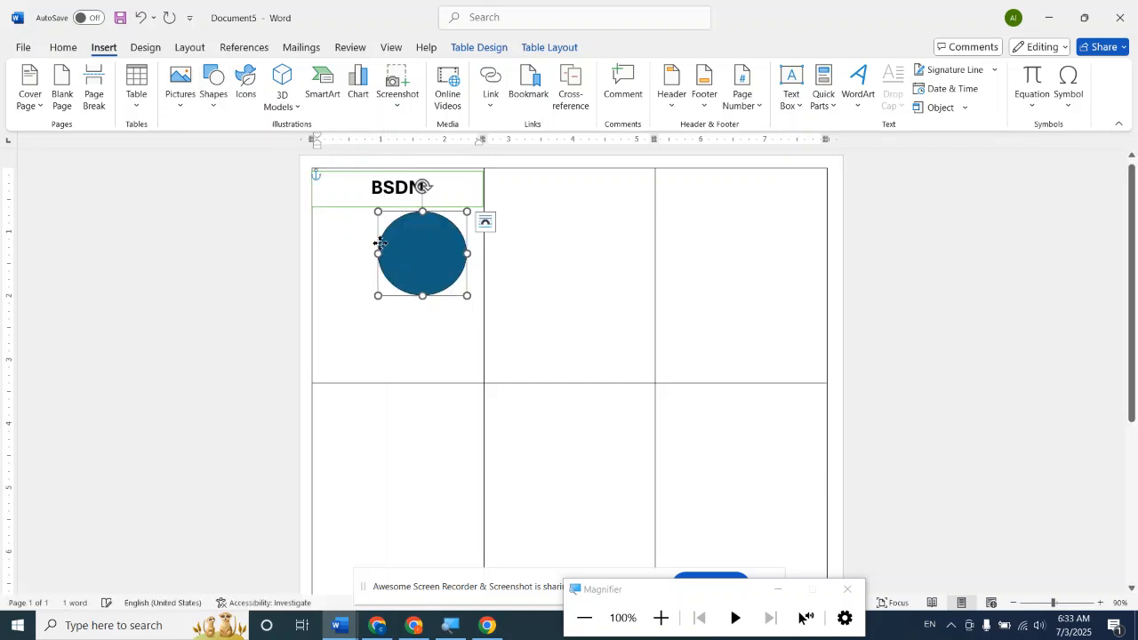
{"action": "mouse_move", "coordinate": [380, 243]}
{"action": "left_mouse_down"}
{"action": "mouse_move", "coordinate": [355, 233]}
{"action": "mouse_move", "coordinate": [406, 247]}
{"action": "left_mouse_up"}
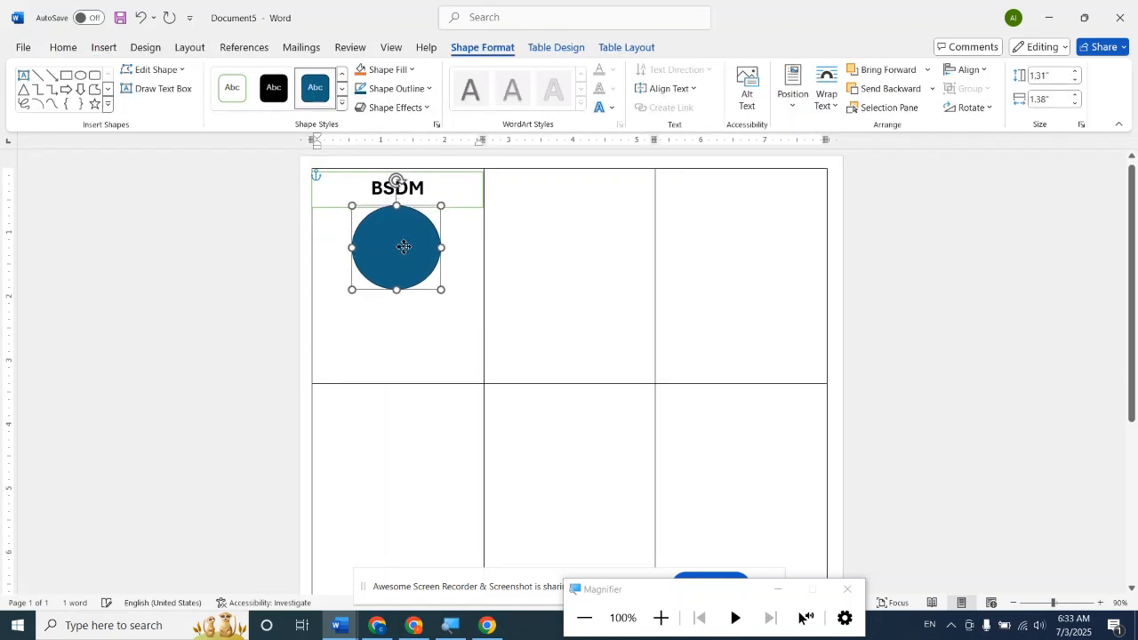
{"action": "left_click", "coordinate": [233, 82]}
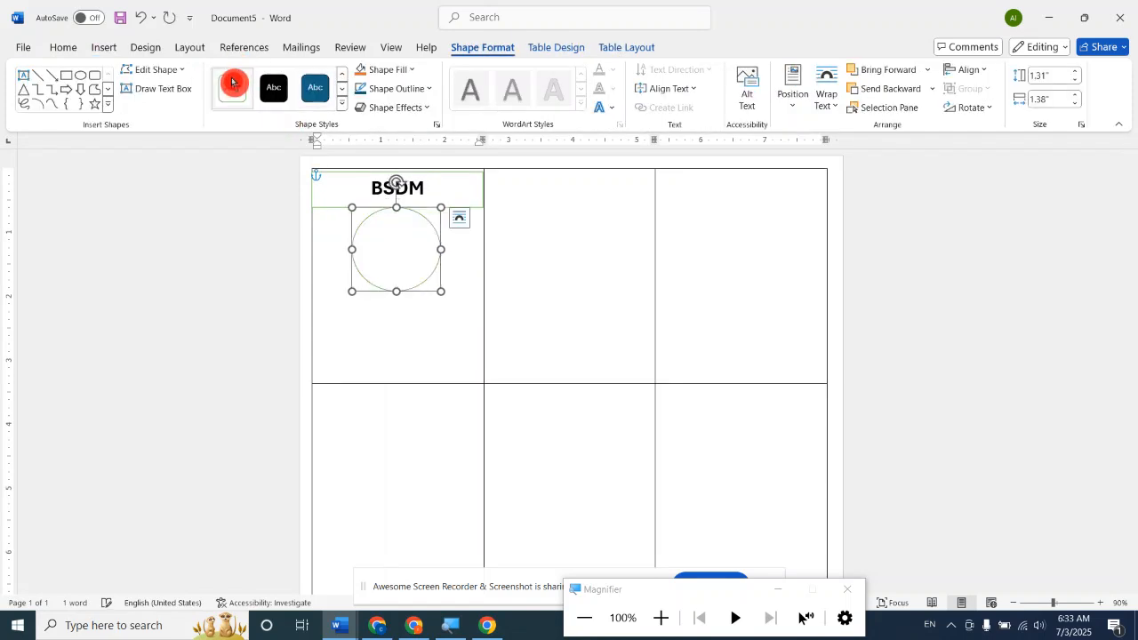
{"action": "left_click", "coordinate": [934, 291]}
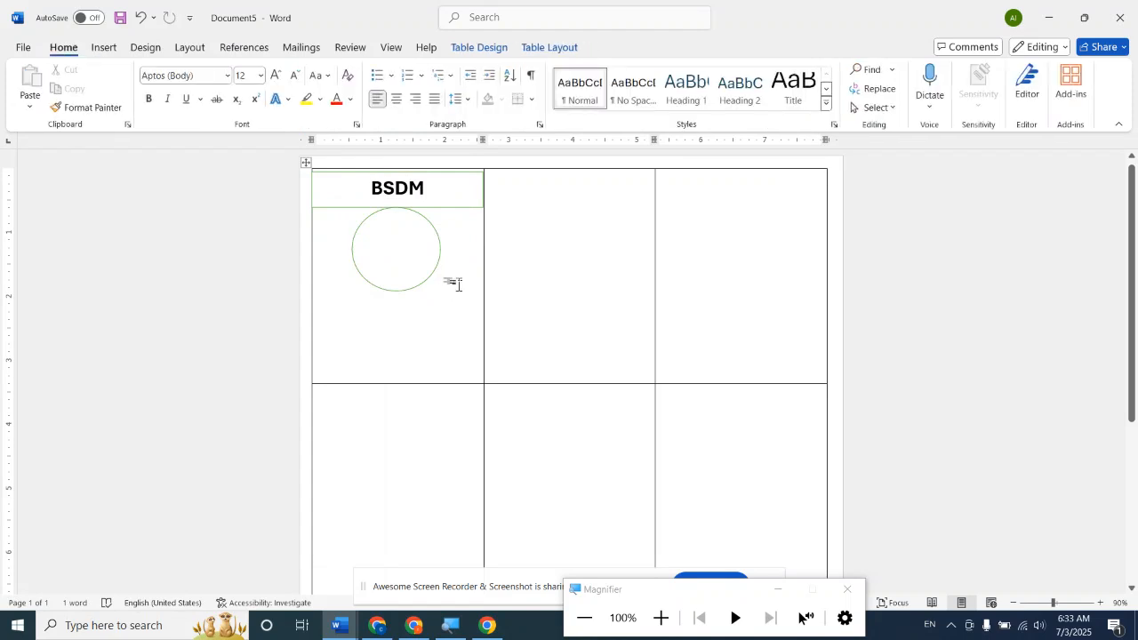
Start a Labels mail merge with the Microsoft 1/2 Letter product, 5.5" by 8.5", and decline deleting the document's current contents.
{"action": "left_click", "coordinate": [383, 129]}
{"action": "scroll", "coordinate": [546, 291], "scroll_direction": "down", "scroll_amount": 3}
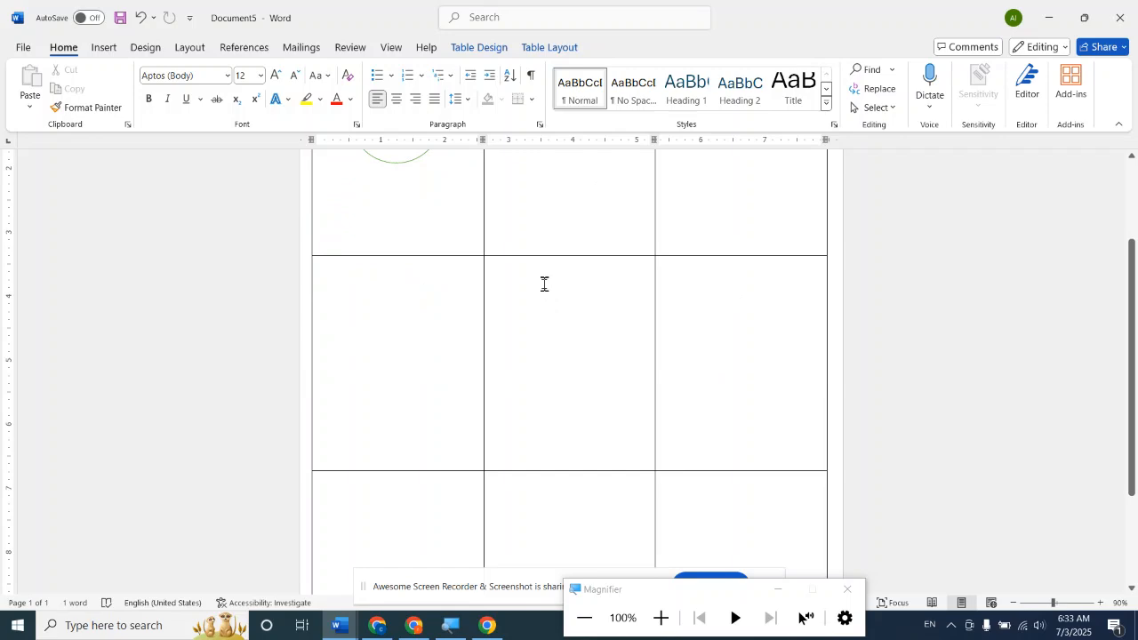
{"action": "scroll", "coordinate": [544, 283], "scroll_direction": "up", "scroll_amount": 3}
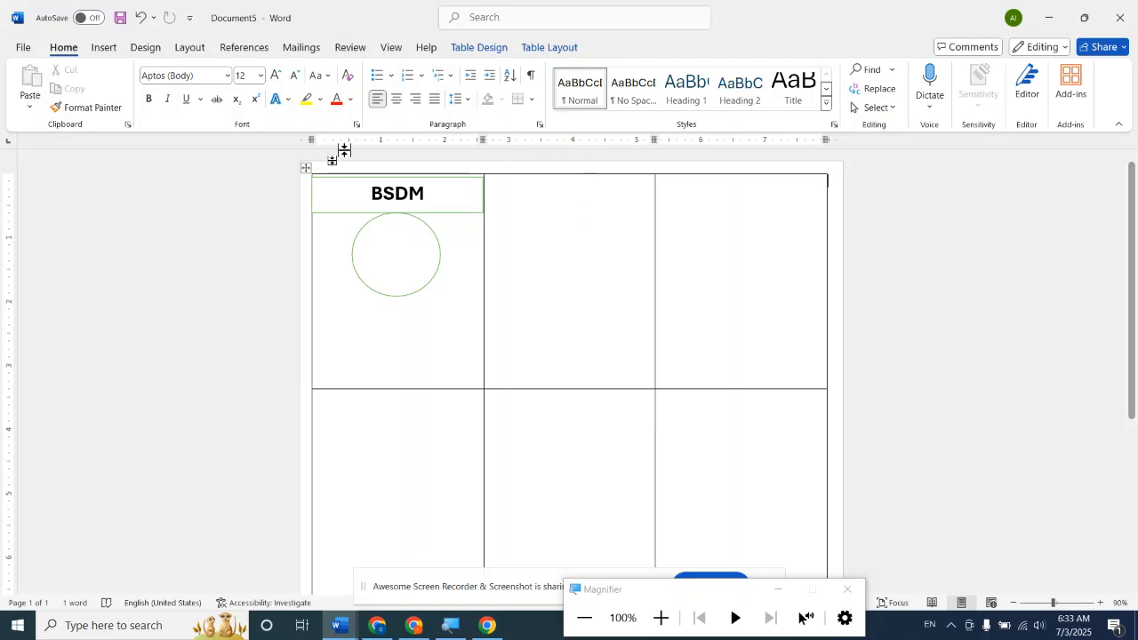
{"action": "left_click", "coordinate": [418, 335]}
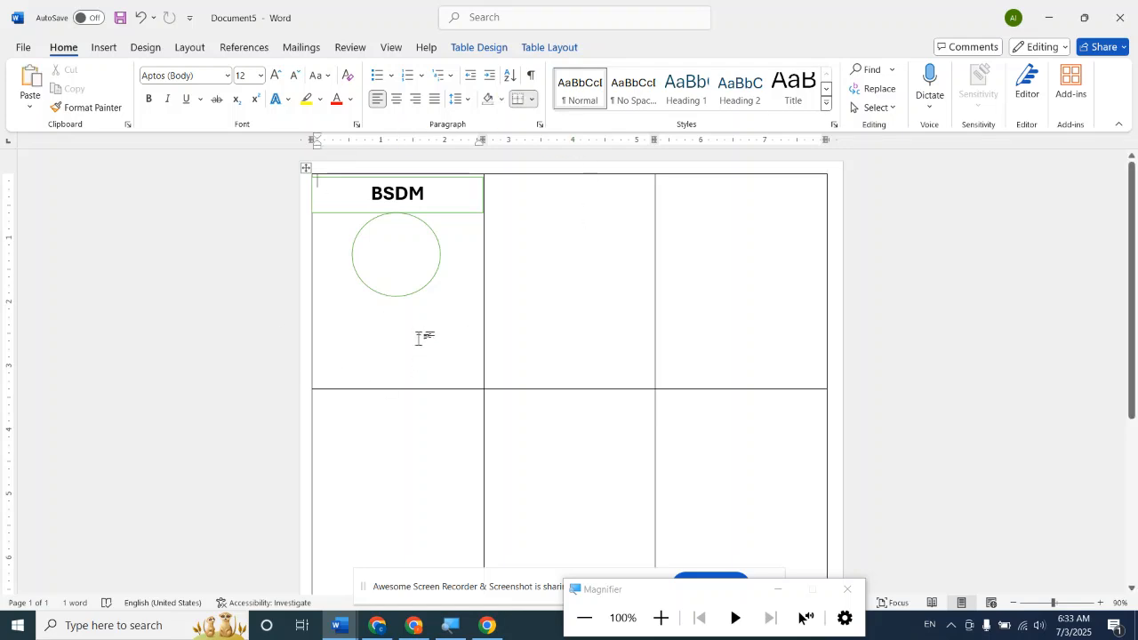
{"action": "left_click", "coordinate": [301, 49]}
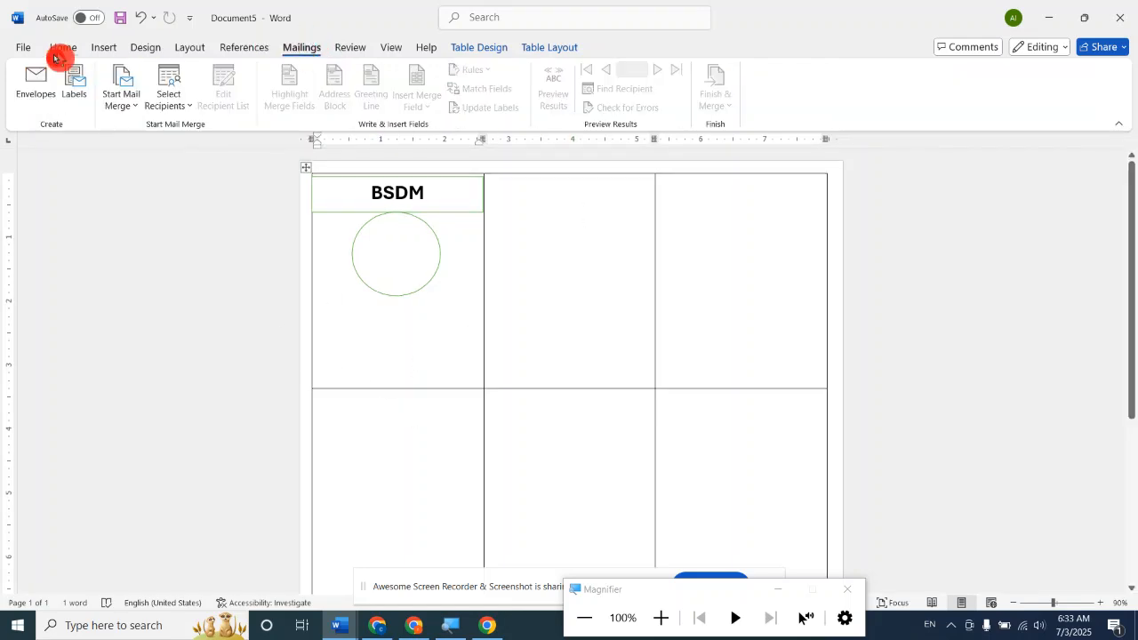
{"action": "left_click", "coordinate": [134, 107]}
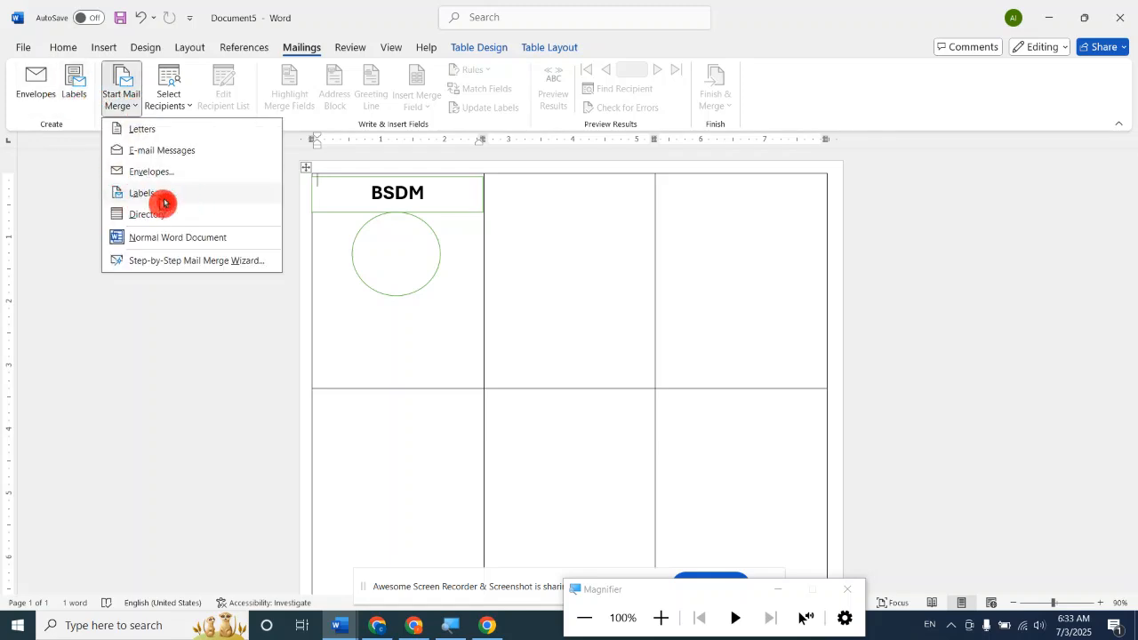
{"action": "left_click", "coordinate": [165, 198]}
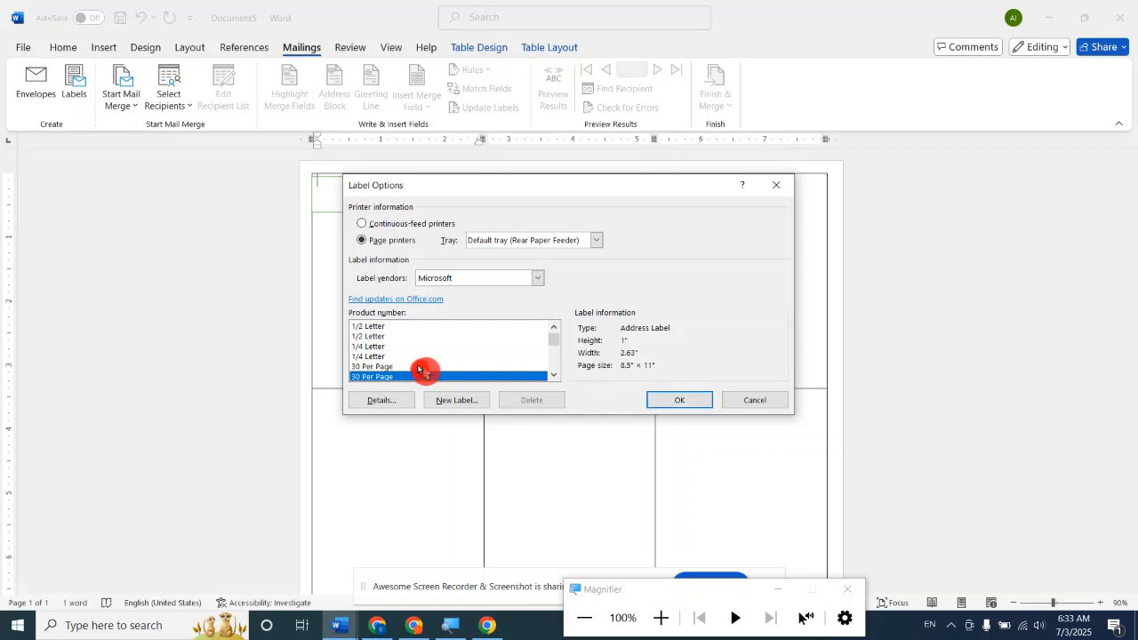
{"action": "left_click", "coordinate": [382, 337]}
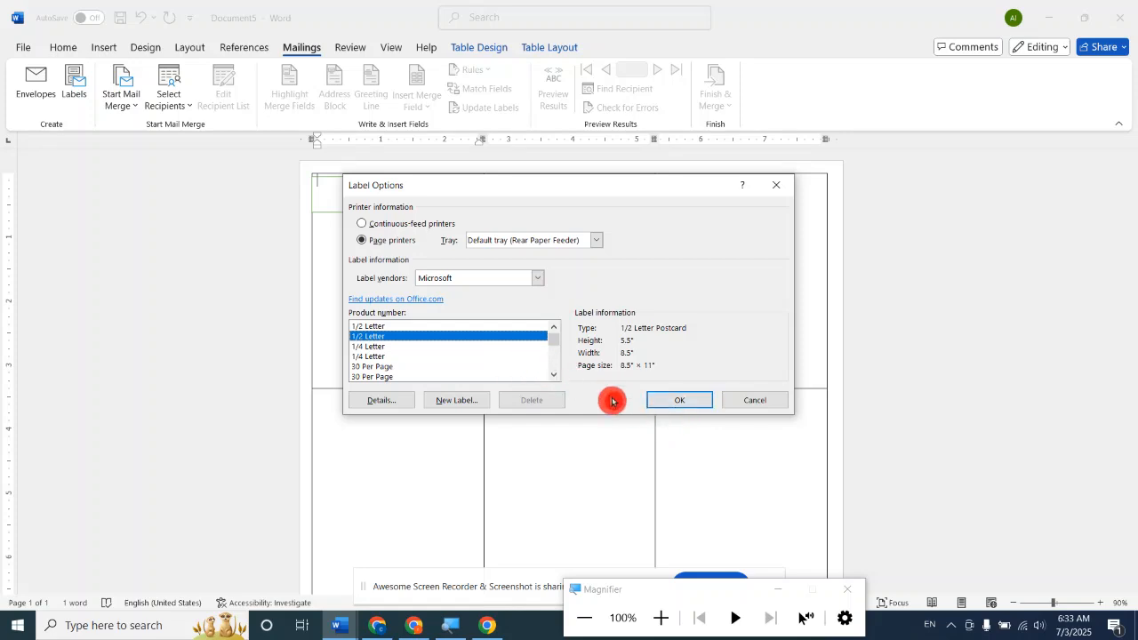
{"action": "left_click", "coordinate": [673, 405]}
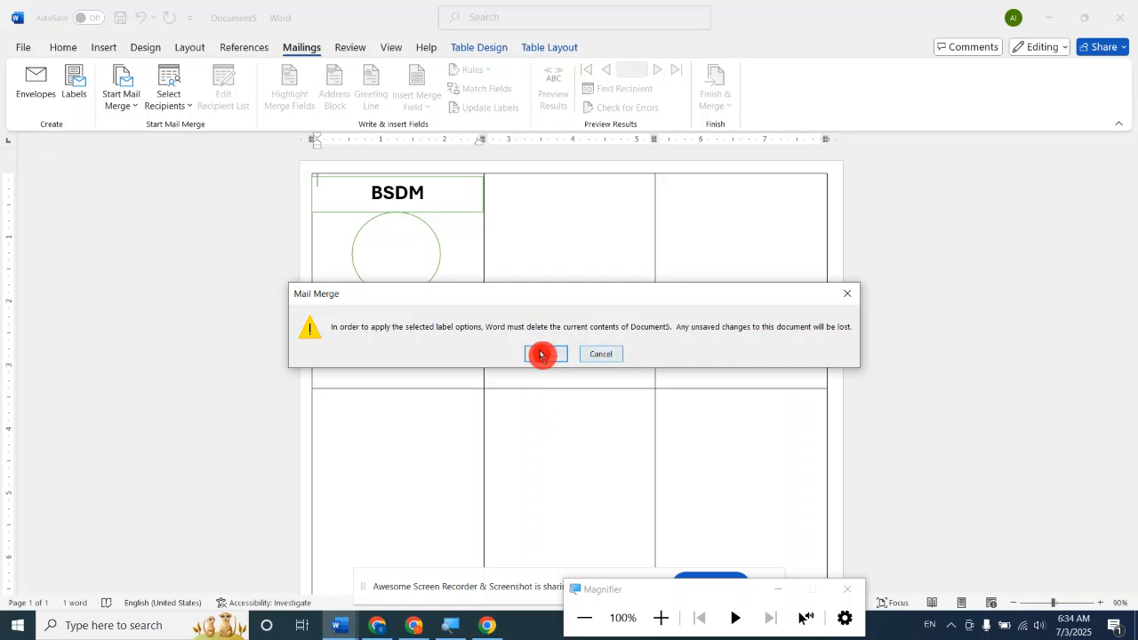
{"action": "left_click", "coordinate": [603, 356]}
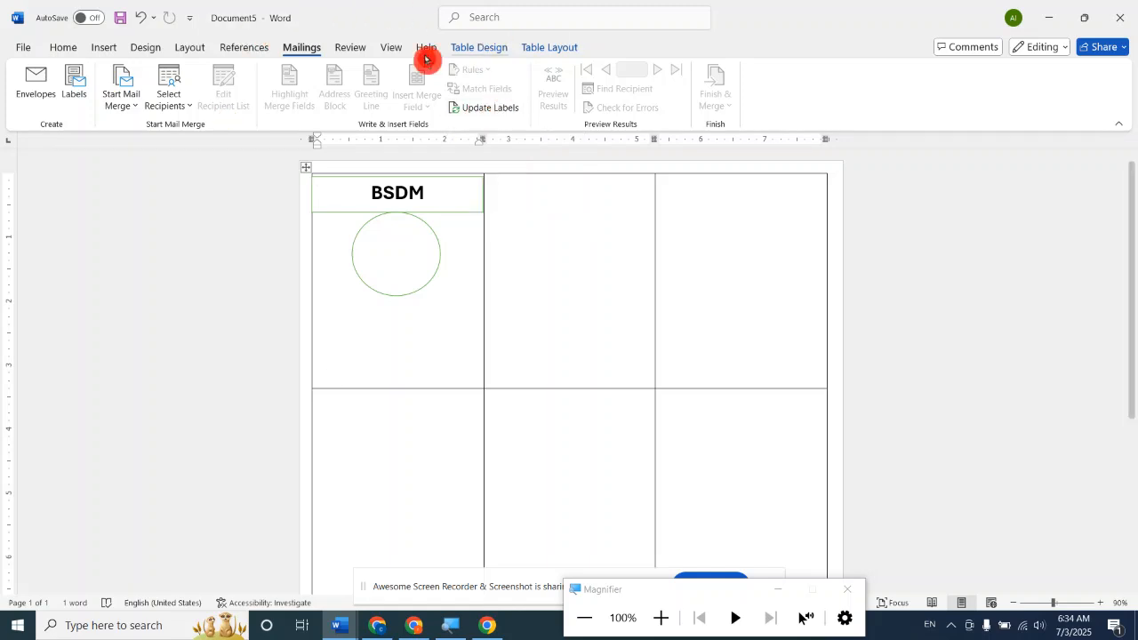
Update the labels to copy the first cell's layout into all the other table cells.
{"action": "left_click", "coordinate": [496, 108]}
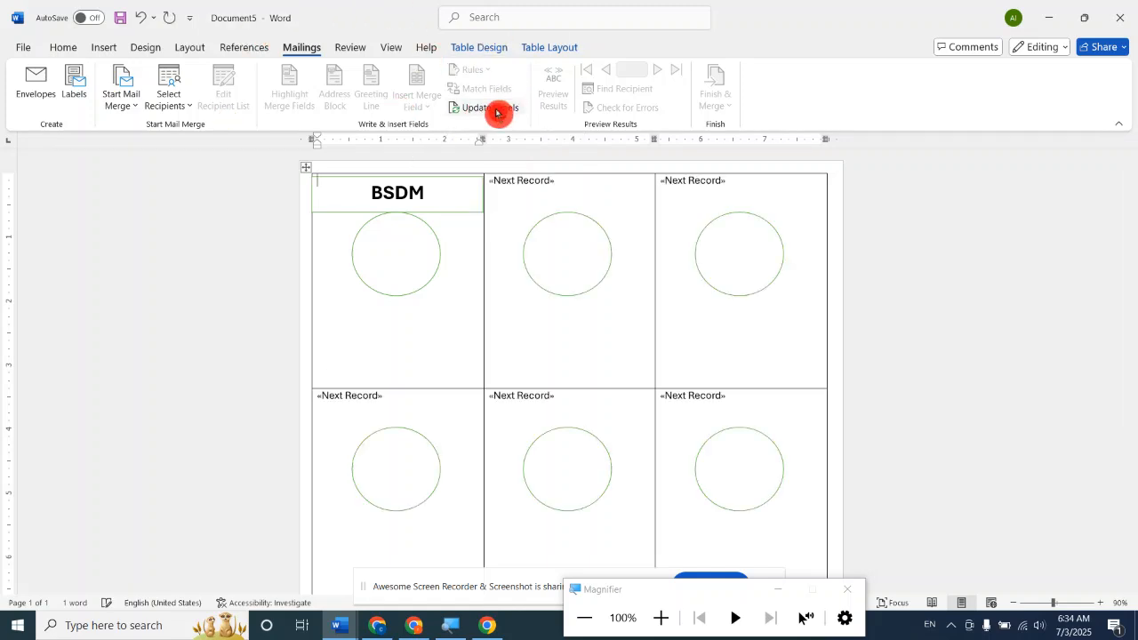
{"action": "scroll", "coordinate": [684, 344], "scroll_direction": "down", "scroll_amount": 5}
{"action": "scroll", "coordinate": [684, 344], "scroll_direction": "up", "scroll_amount": 5}
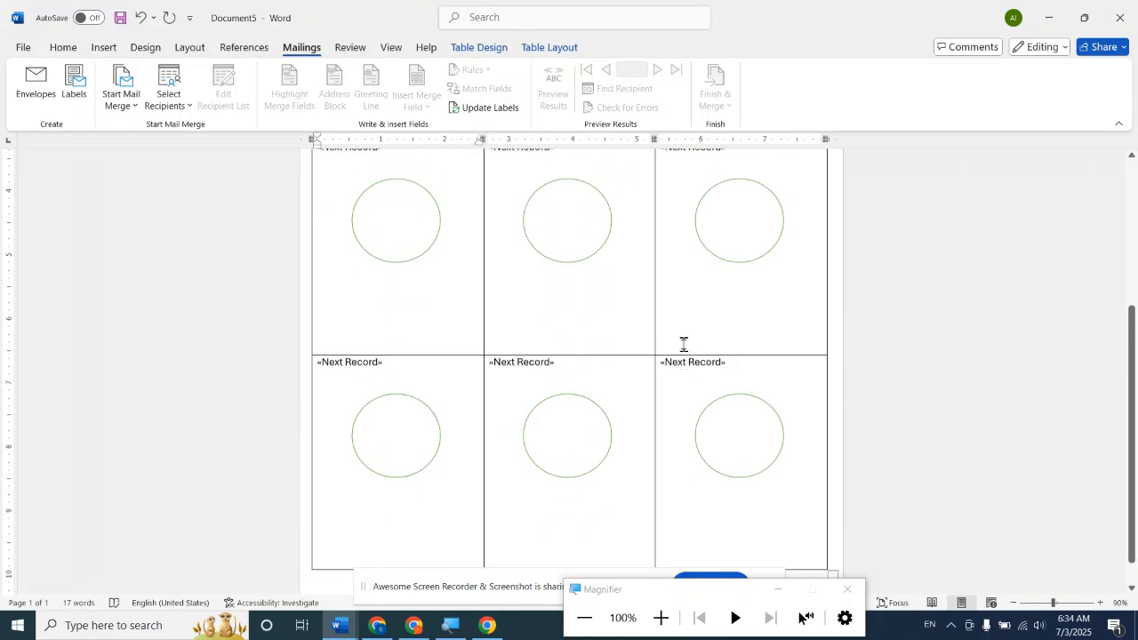
{"action": "scroll", "coordinate": [684, 344], "scroll_direction": "up", "scroll_amount": 1}
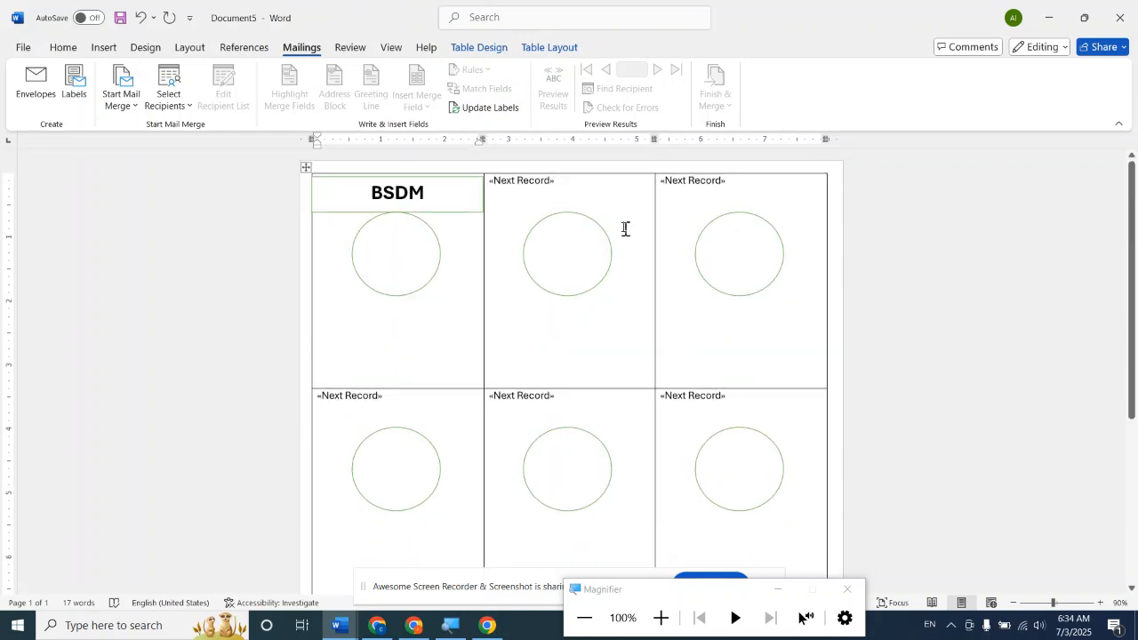
Delete the Next Record field from the middle cell of the top row and select the BSDM rectangle.
{"action": "left_click", "coordinate": [565, 184]}
{"action": "key", "text": "BackSpace"}
{"action": "key", "text": "BackSpace"}
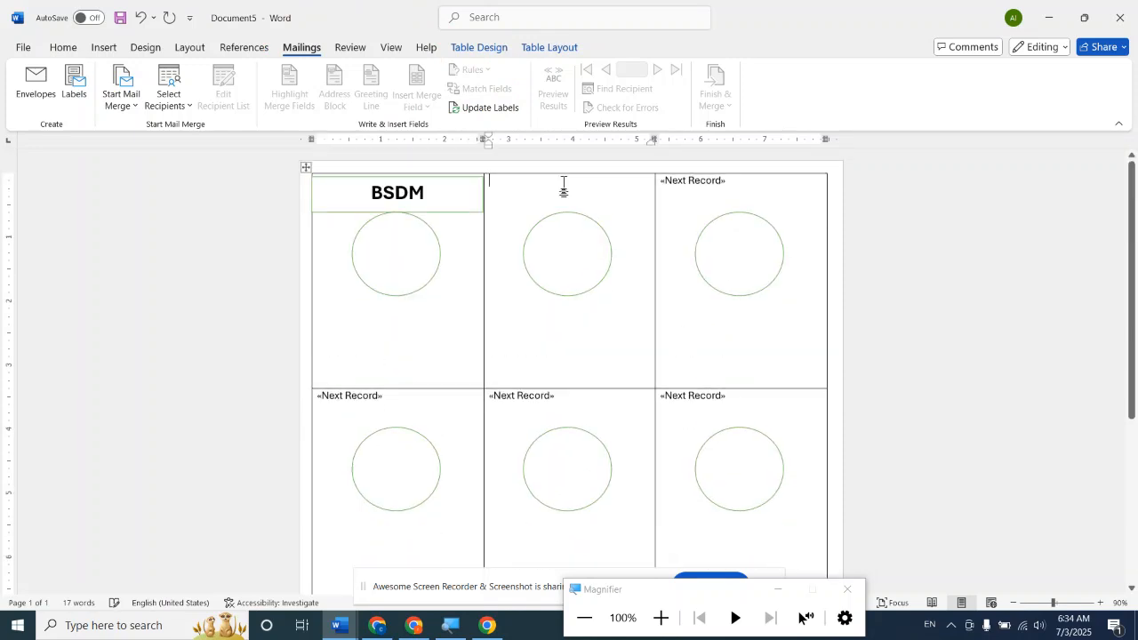
{"action": "left_click", "coordinate": [442, 214]}
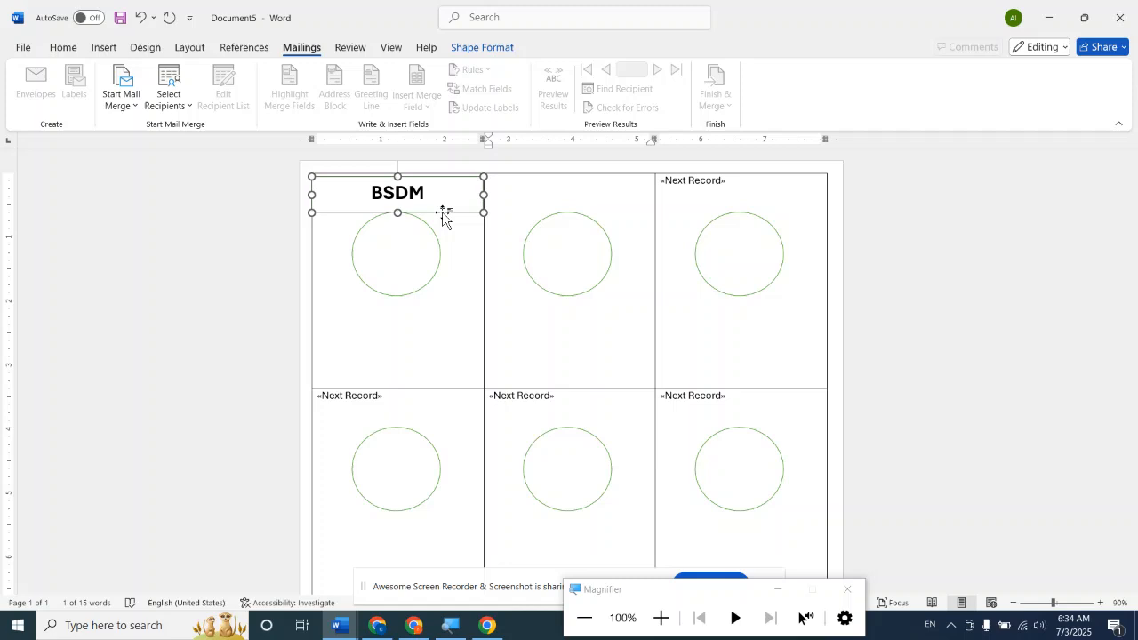
{"action": "scroll", "coordinate": [443, 214], "scroll_direction": "down", "scroll_amount": 5}
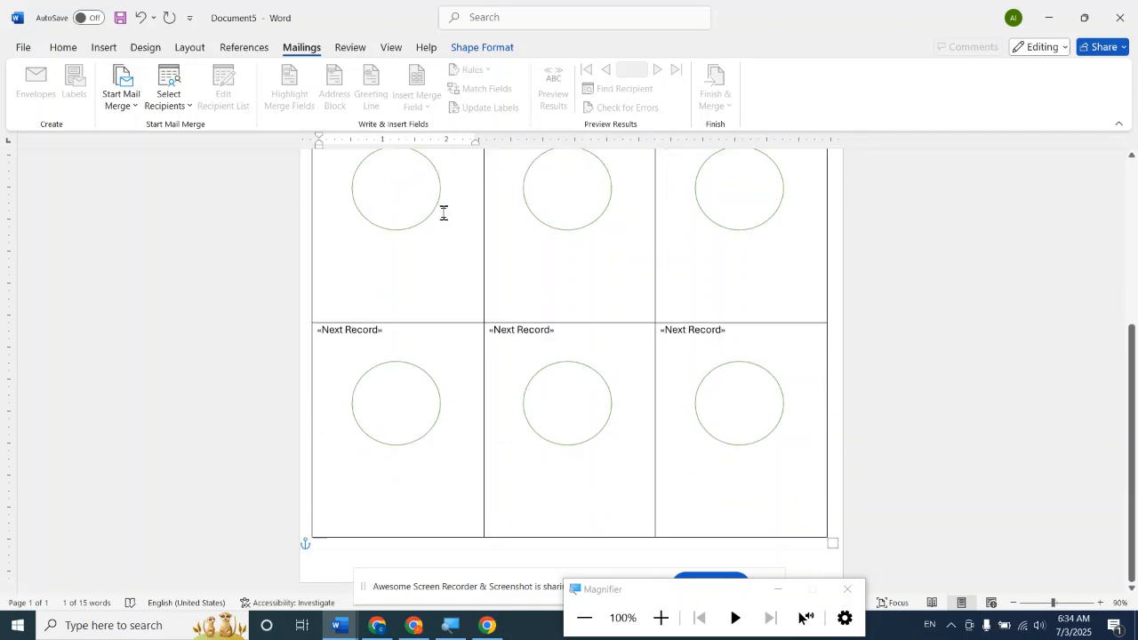
{"action": "scroll", "coordinate": [444, 213], "scroll_direction": "up", "scroll_amount": 5}
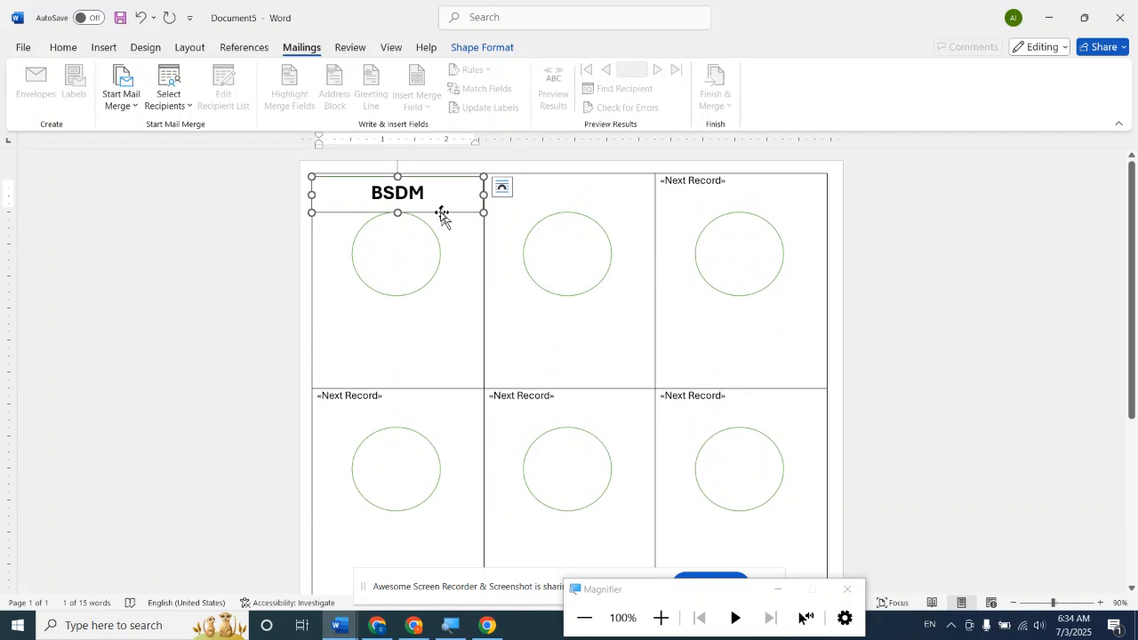
Switch to the Labels6 document and set its mail merge type to Letters.
{"action": "left_click", "coordinate": [340, 623]}
{"action": "left_click", "coordinate": [465, 568]}
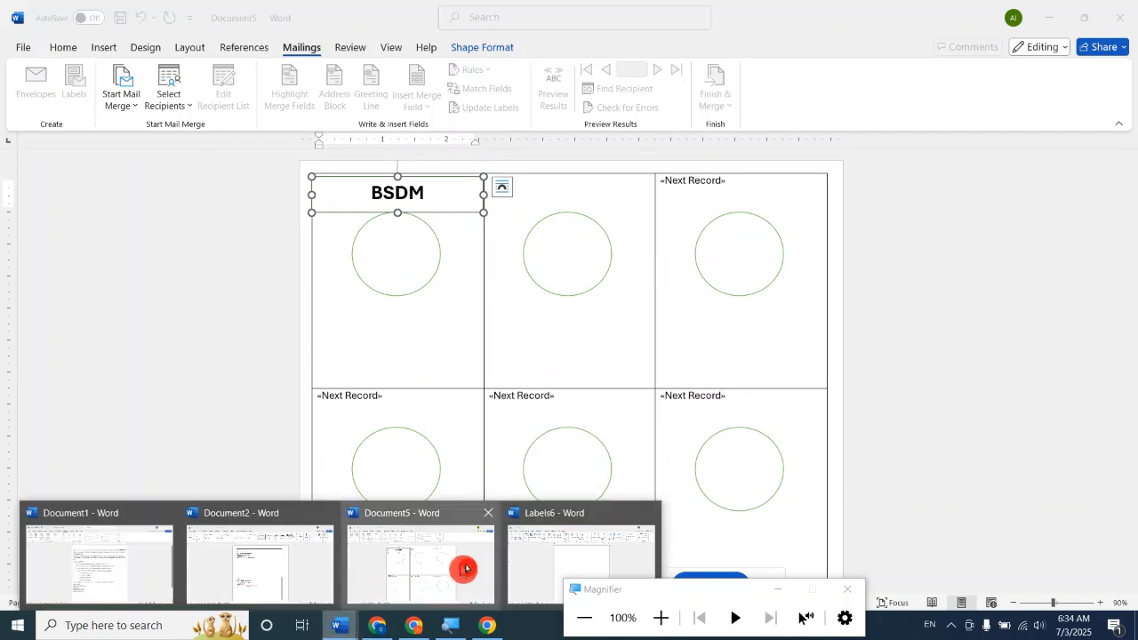
{"action": "left_click", "coordinate": [541, 569]}
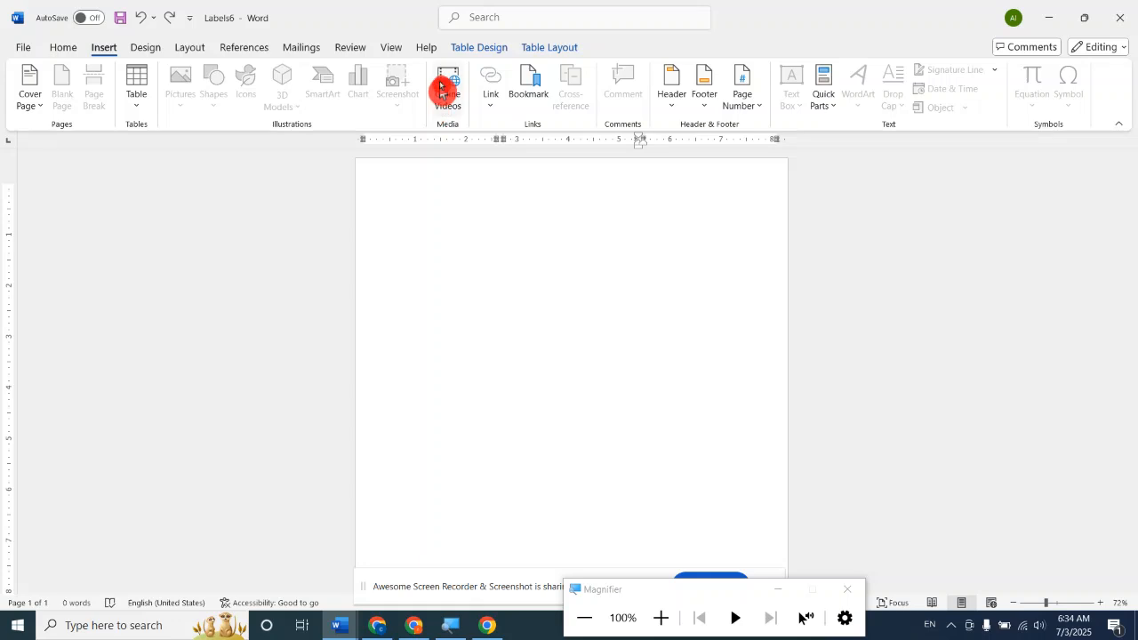
{"action": "left_click", "coordinate": [310, 47]}
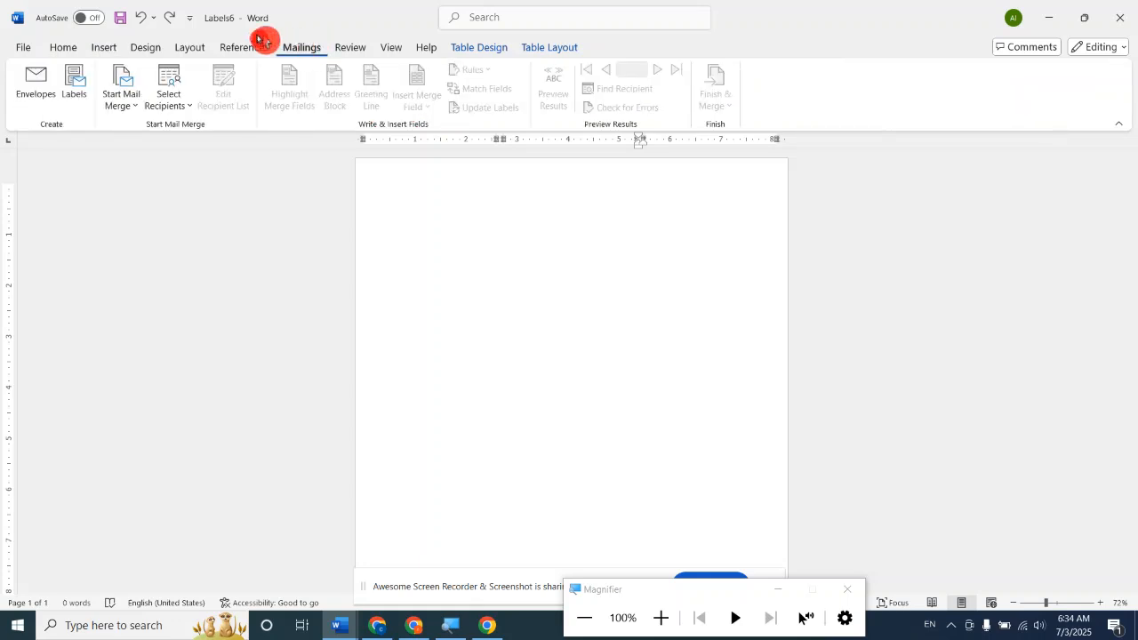
{"action": "left_click", "coordinate": [127, 113]}
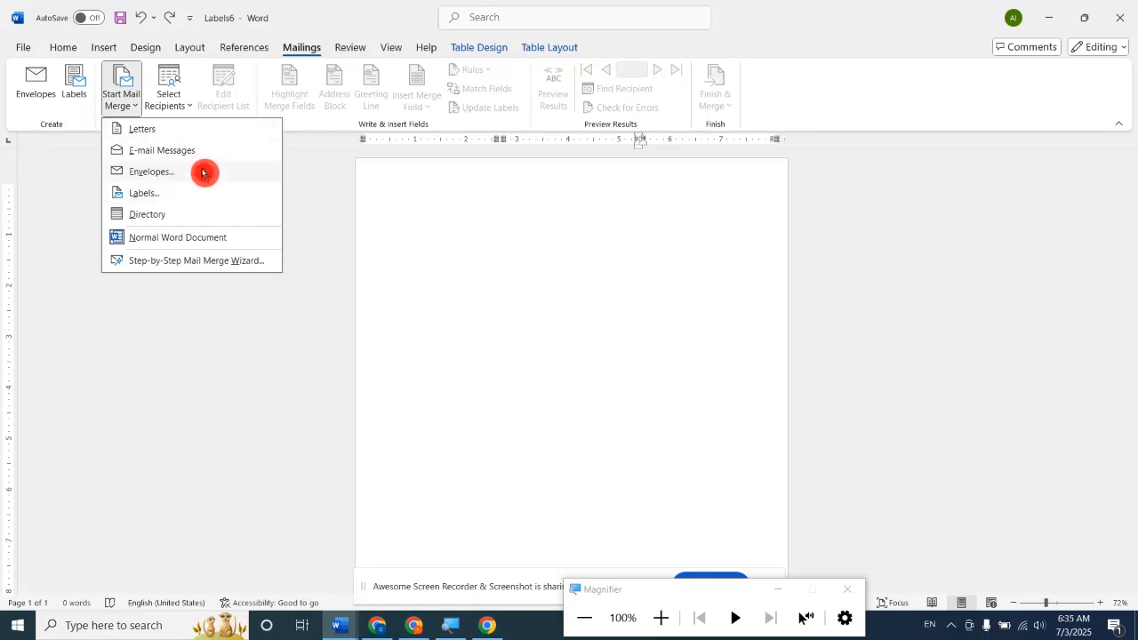
{"action": "left_click", "coordinate": [166, 134]}
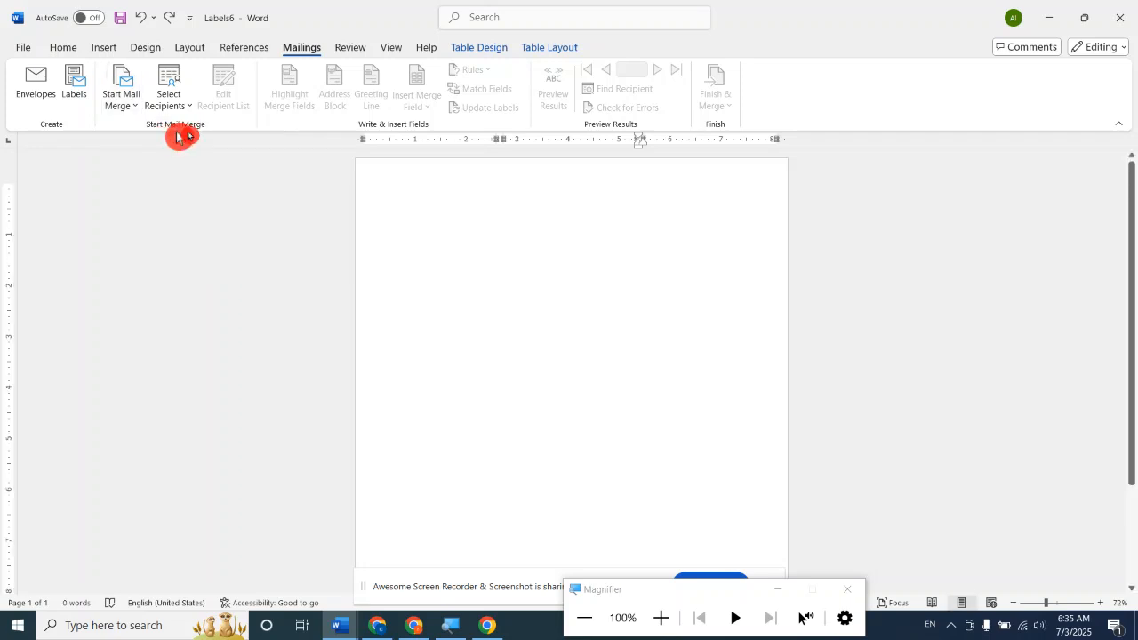
{"action": "scroll", "coordinate": [563, 269], "scroll_direction": "down", "scroll_amount": 2}
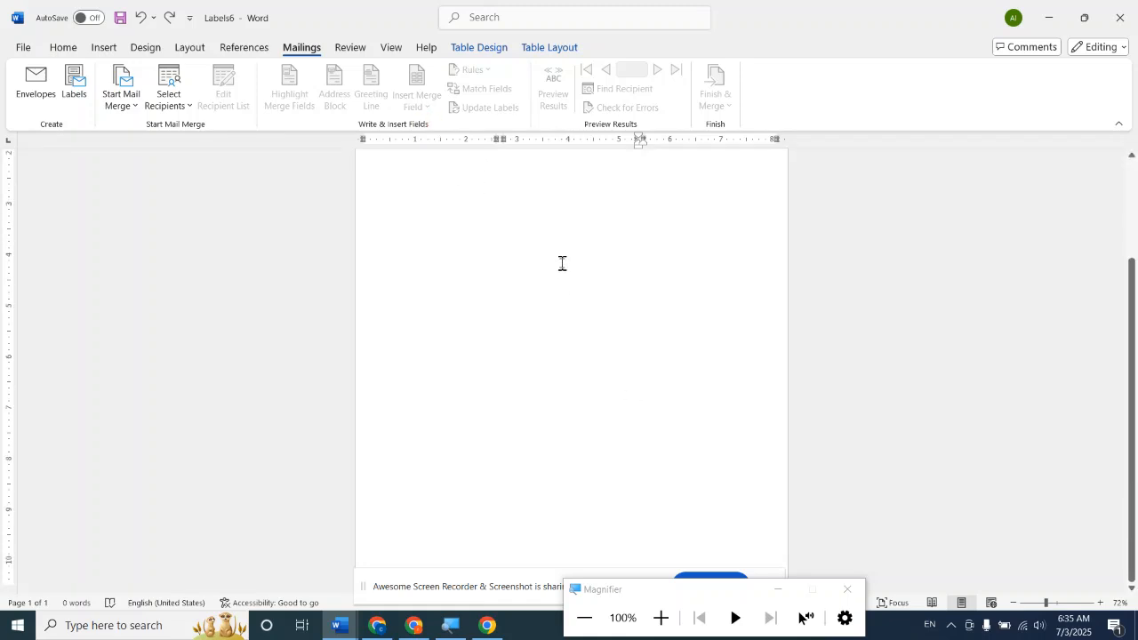
{"action": "scroll", "coordinate": [562, 260], "scroll_direction": "up", "scroll_amount": 3}
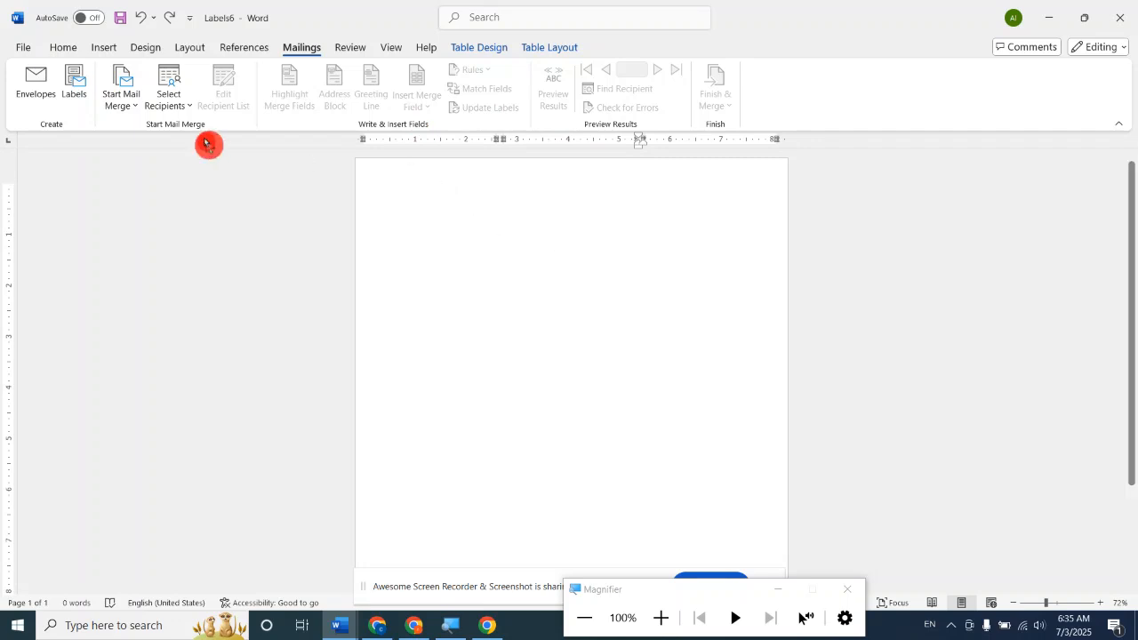
{"action": "left_click", "coordinate": [122, 101]}
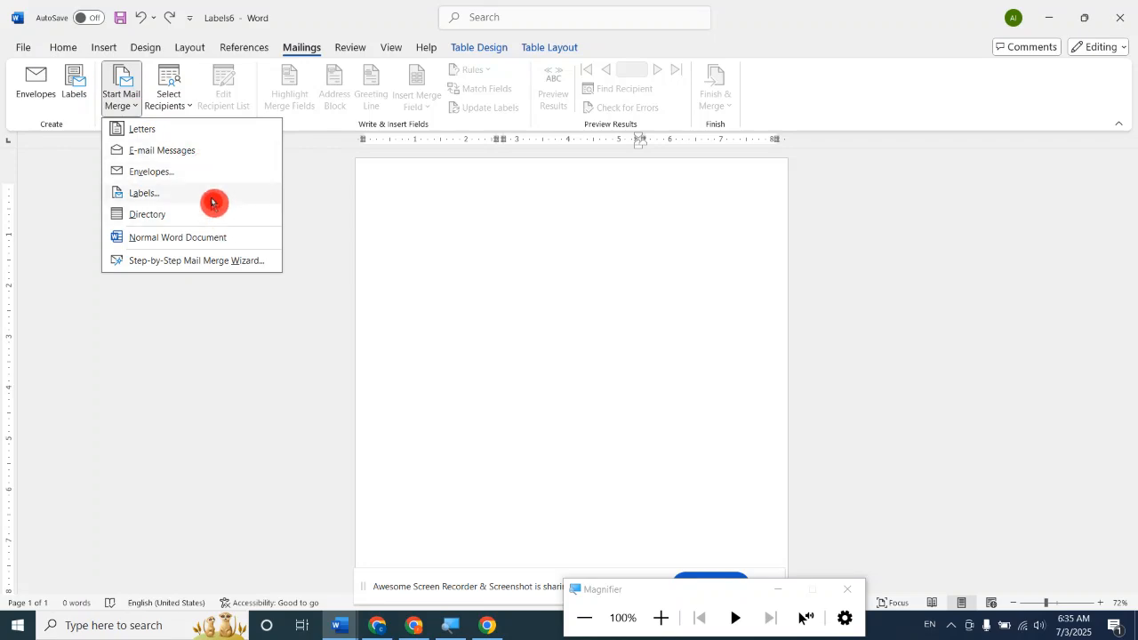
{"action": "left_click", "coordinate": [185, 108]}
{"action": "left_click", "coordinate": [184, 108]}
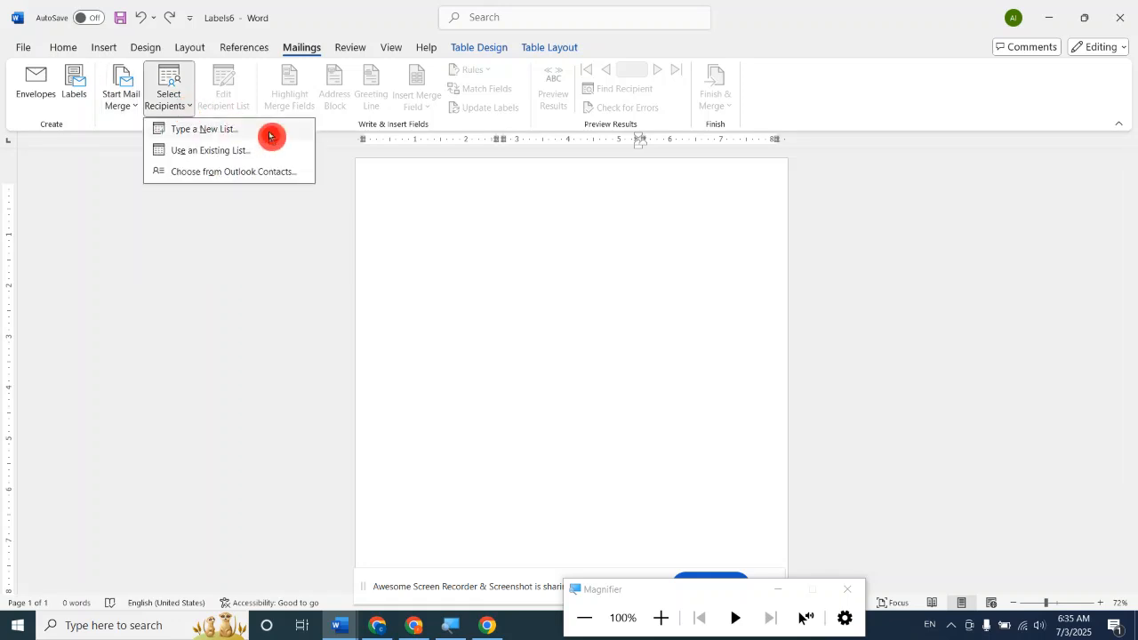
{"action": "left_click_drag", "start_coordinate": [211, 153], "coordinate": [452, 234]}
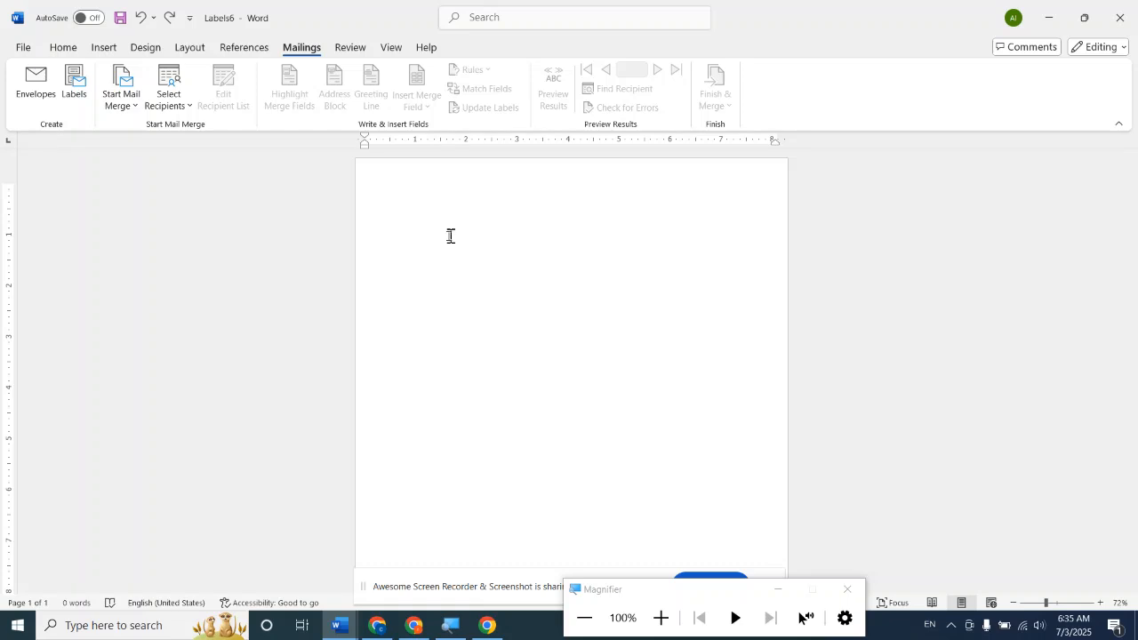
Switch to the Document1 appointment letter and insert three blank lines above its first paragraph.
{"action": "left_click", "coordinate": [357, 631]}
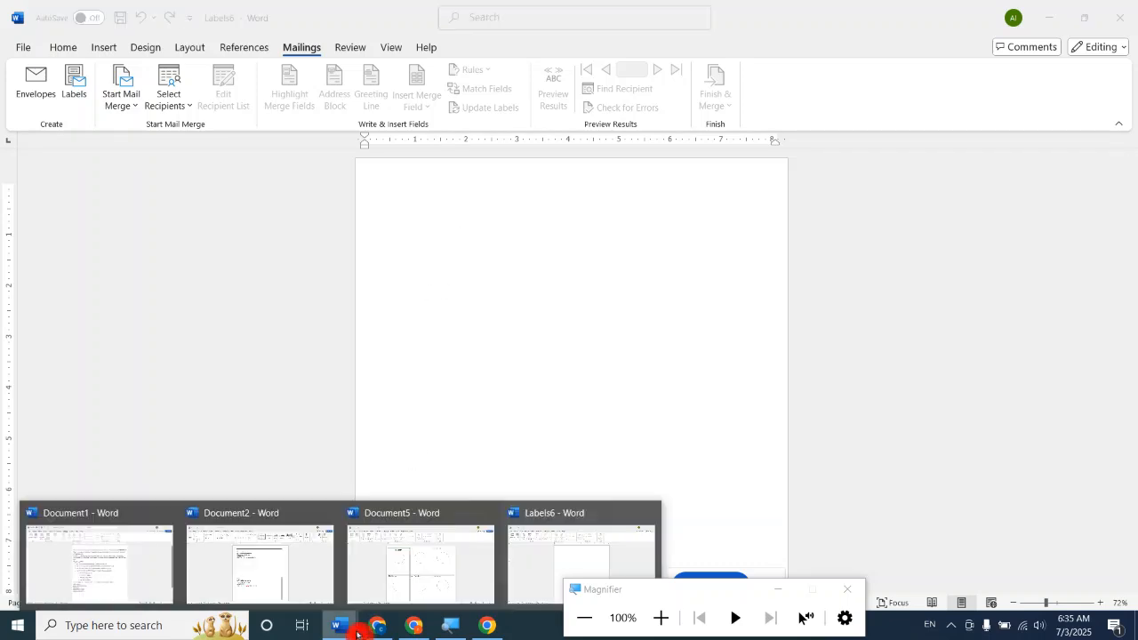
{"action": "left_click", "coordinate": [115, 564]}
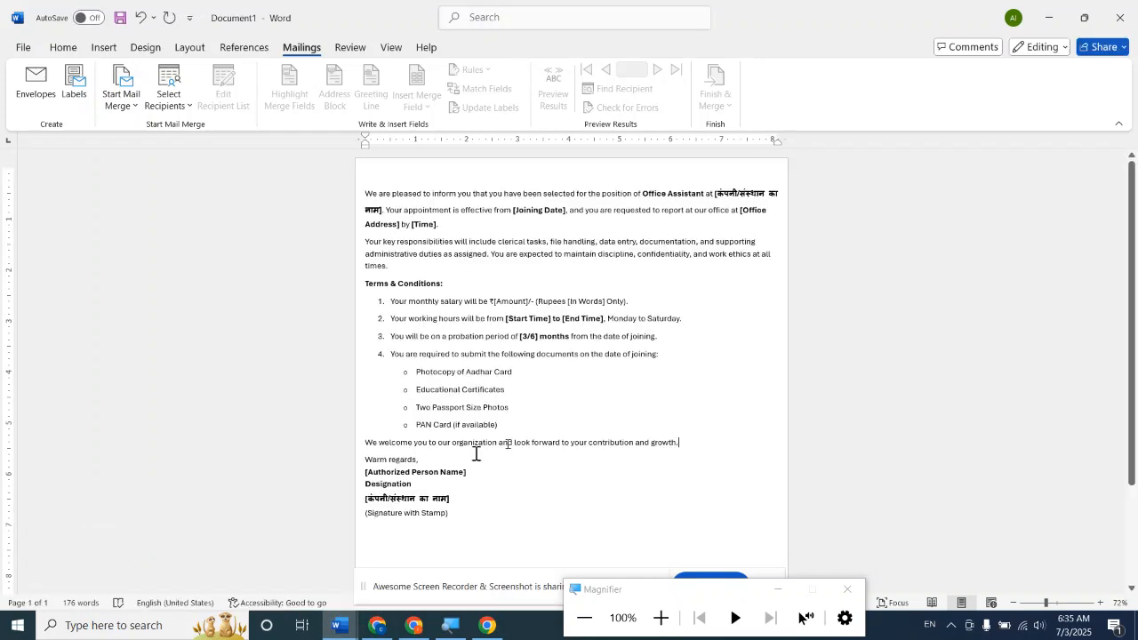
{"action": "left_click", "coordinate": [372, 171]}
{"action": "key", "text": "Return"}
{"action": "key", "text": "Return"}
{"action": "key", "text": "Return"}
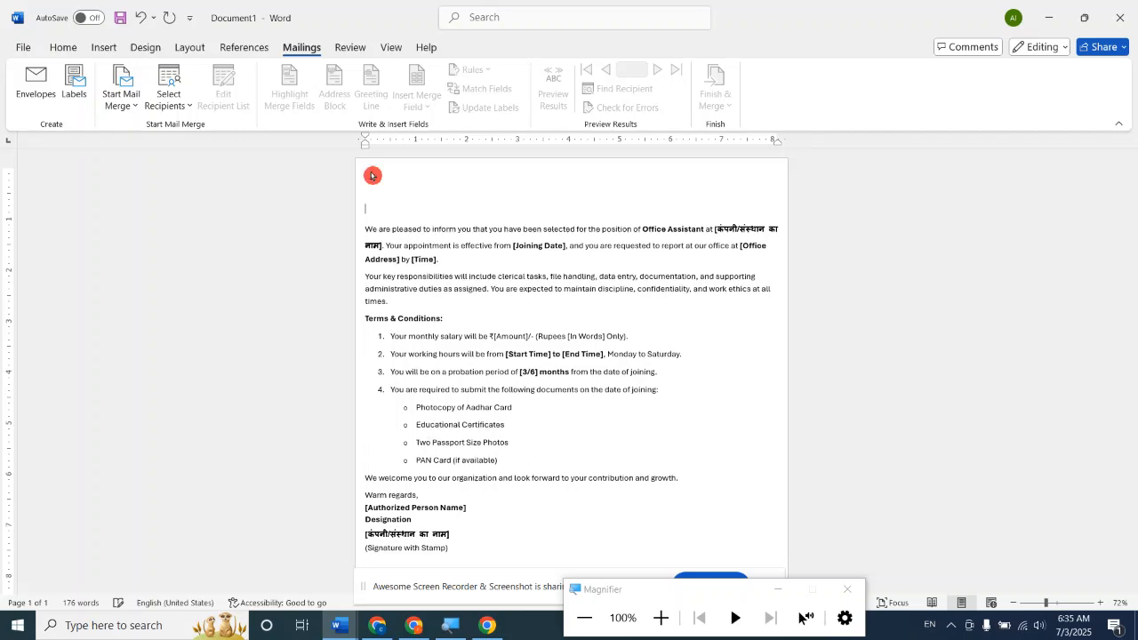
{"action": "scroll", "coordinate": [372, 175], "scroll_direction": "down", "scroll_amount": 3}
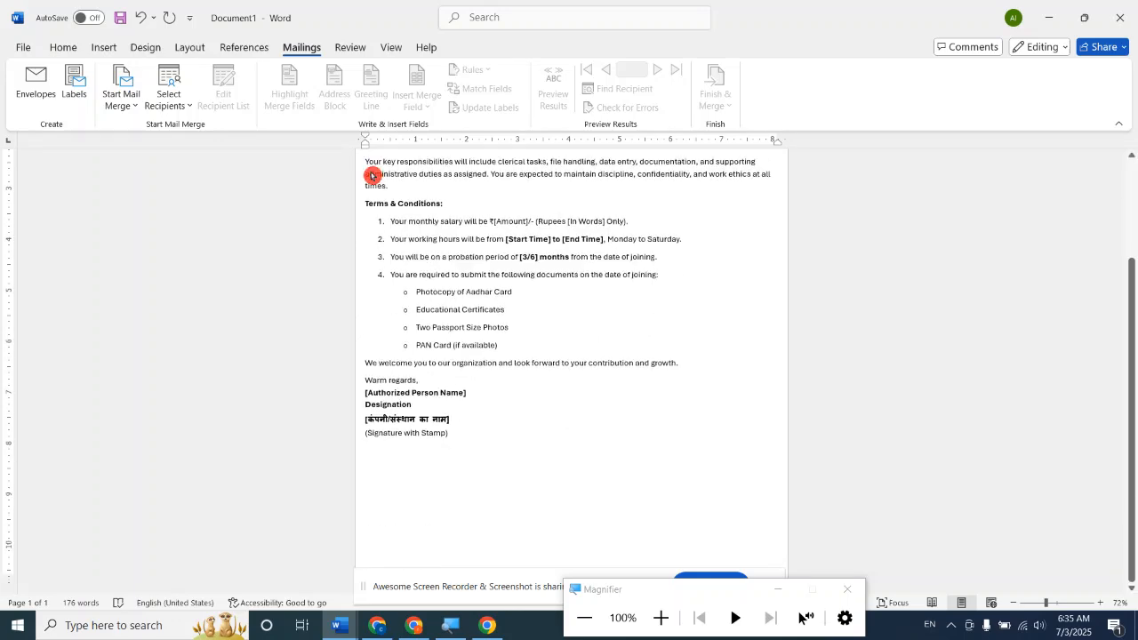
{"action": "scroll", "coordinate": [371, 175], "scroll_direction": "up", "scroll_amount": 3}
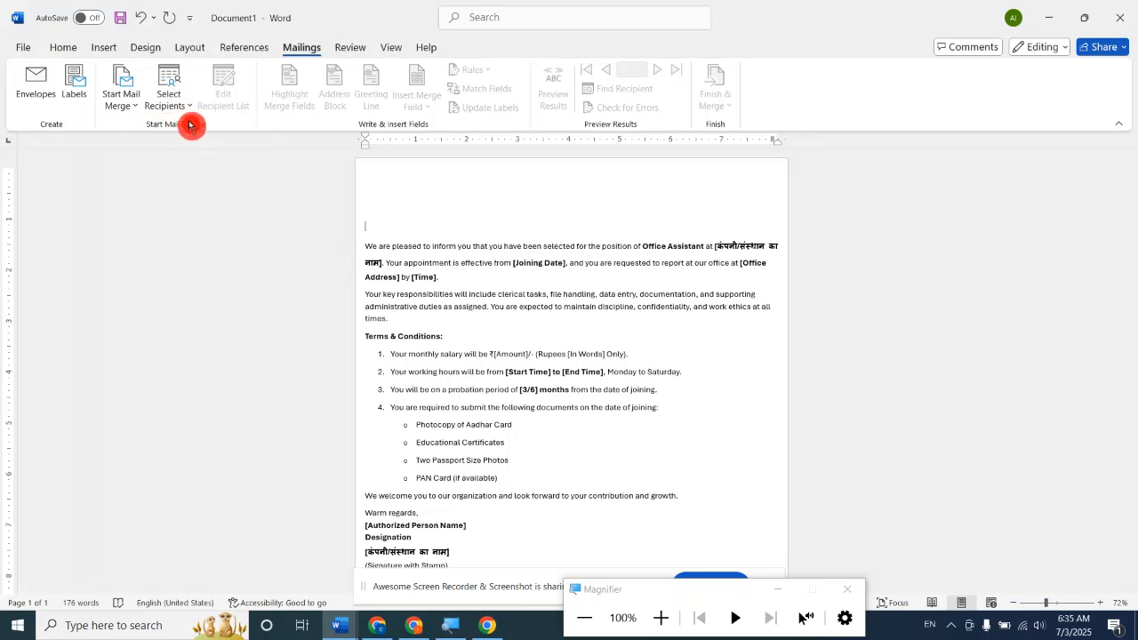
Start a new recipient list for the appointment letter's mail merge.
{"action": "left_click", "coordinate": [158, 113]}
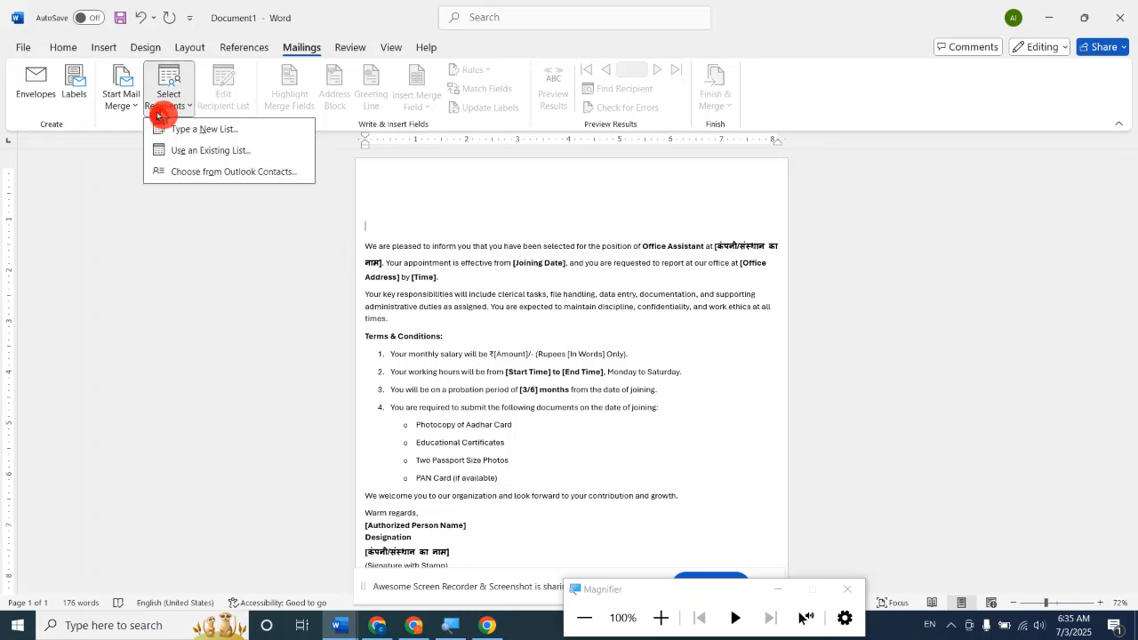
{"action": "left_click", "coordinate": [238, 131]}
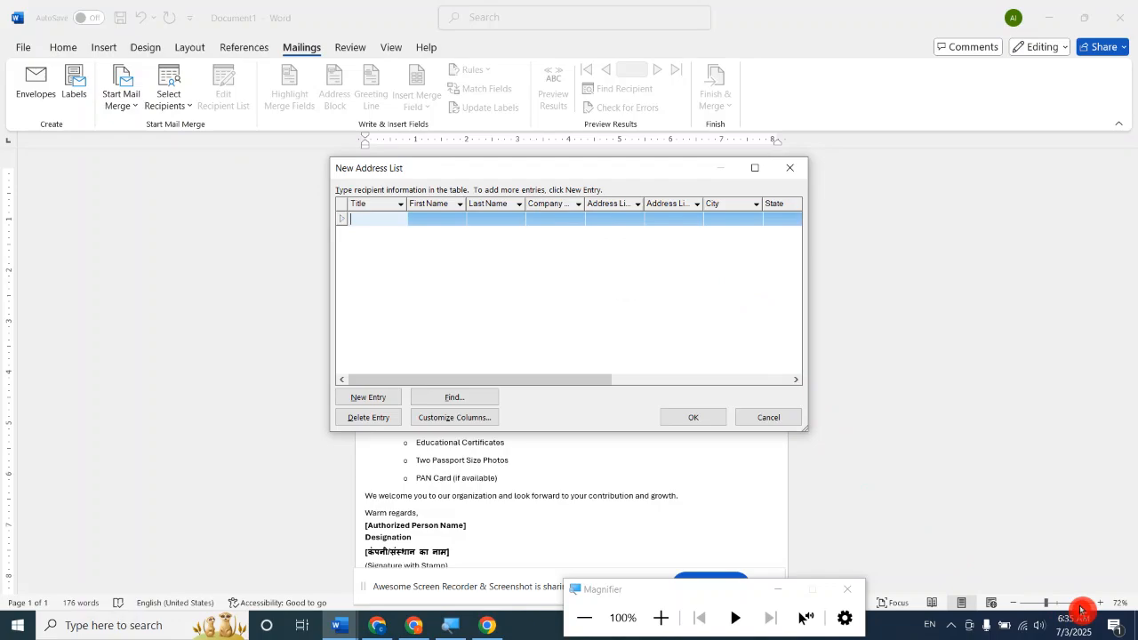
{"action": "key", "text": "super+plus"}
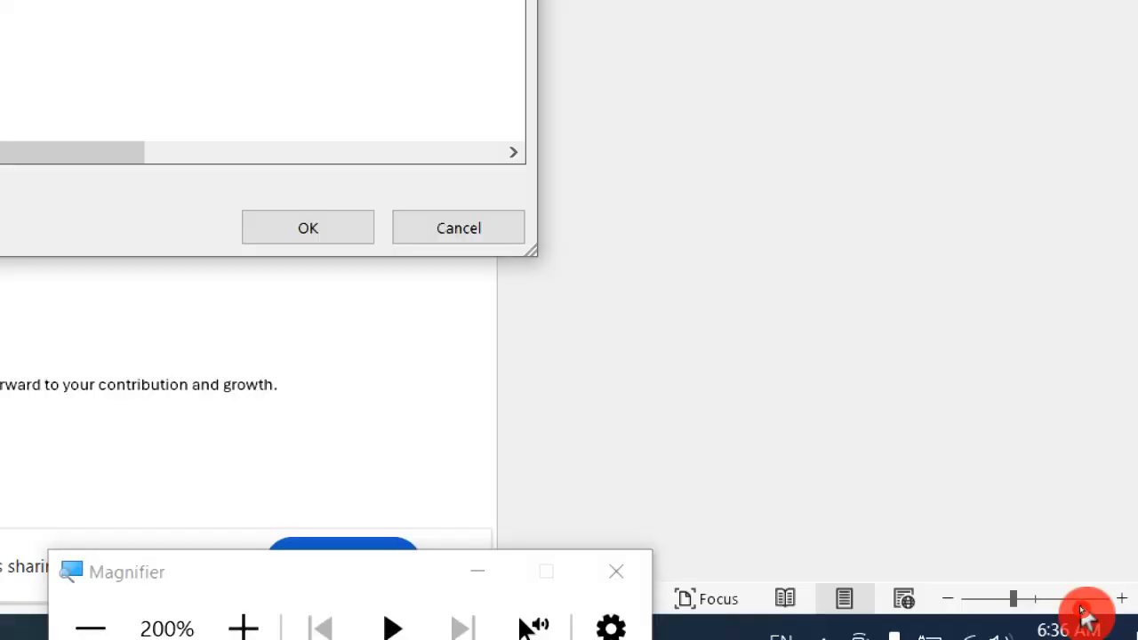
{"action": "key", "text": "super+minus"}
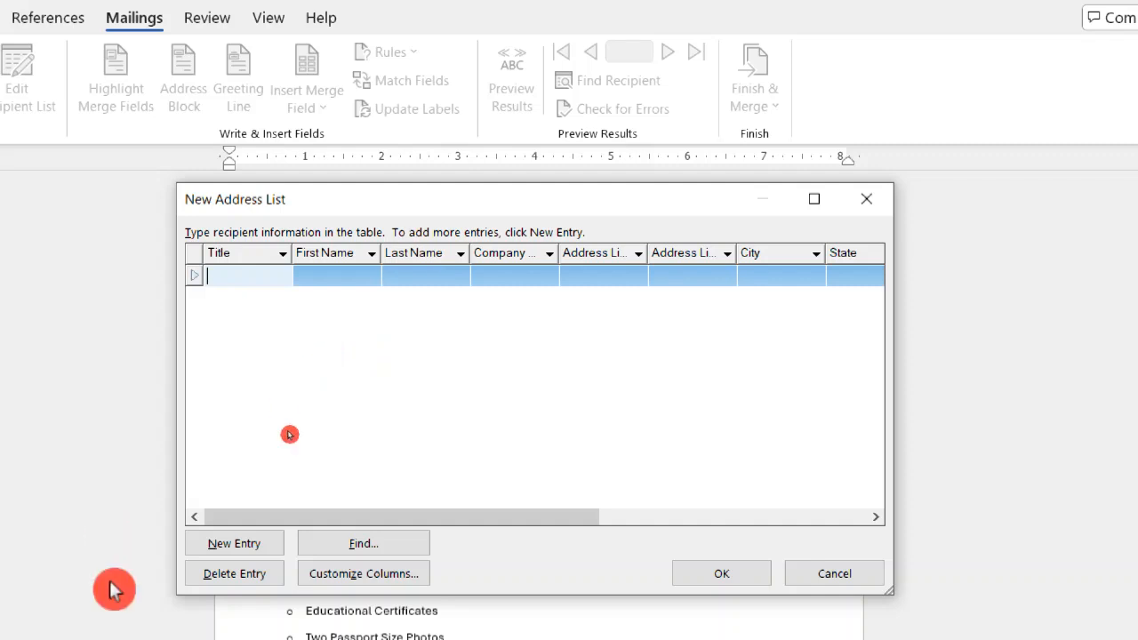
Customize the new address list's columns by deleting the Address Line 1 and Work Phone fields.
{"action": "left_click", "coordinate": [340, 562]}
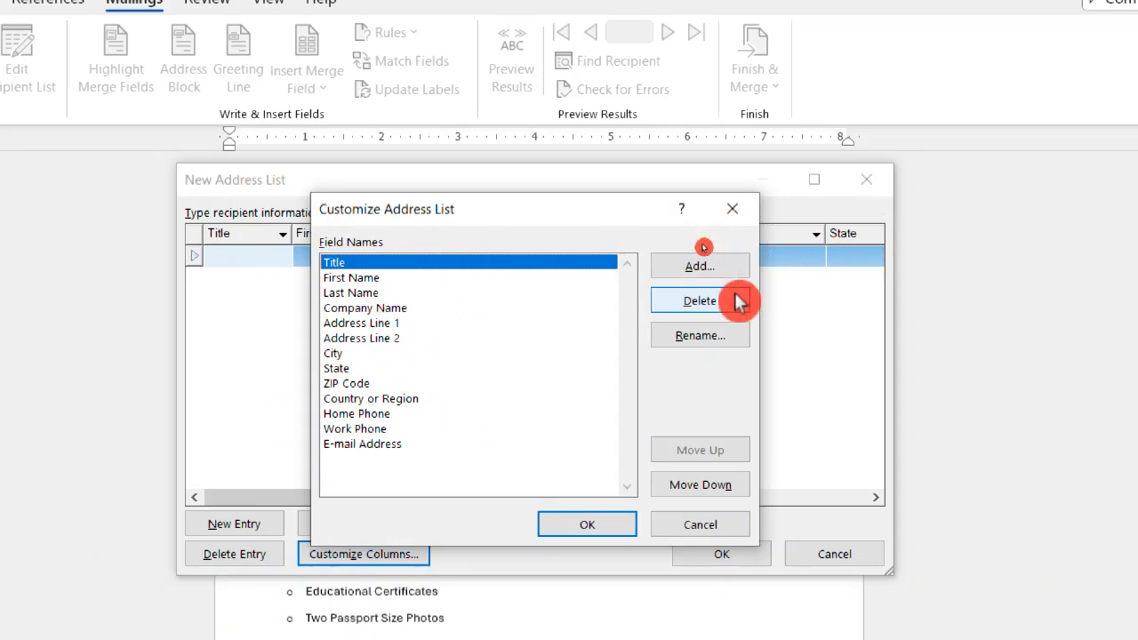
{"action": "left_click", "coordinate": [397, 324]}
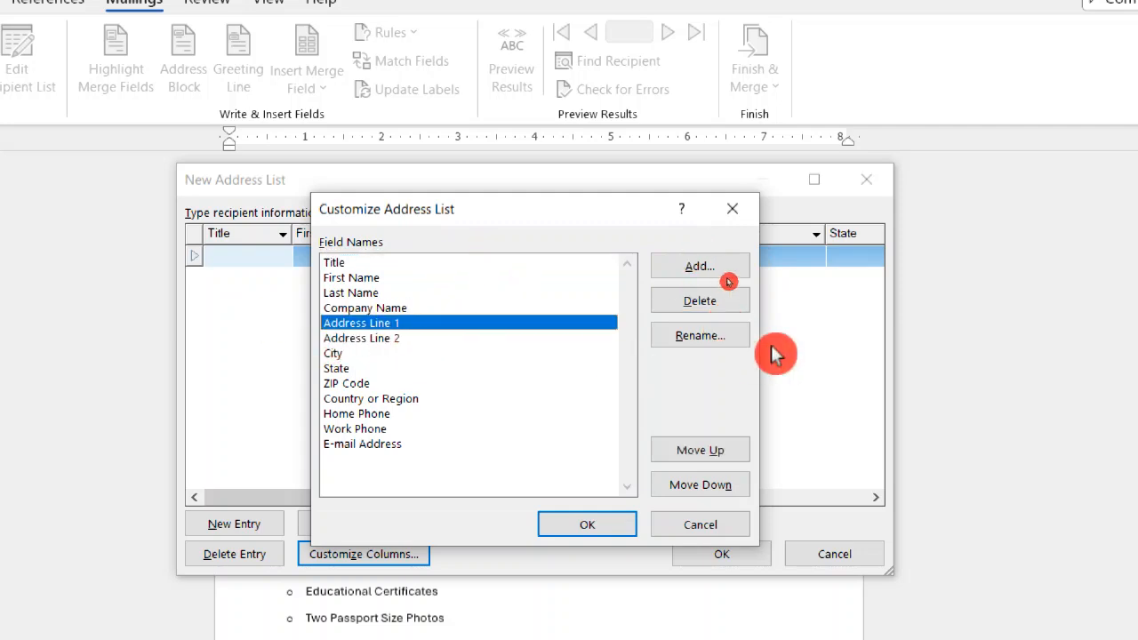
{"action": "left_click", "coordinate": [701, 304]}
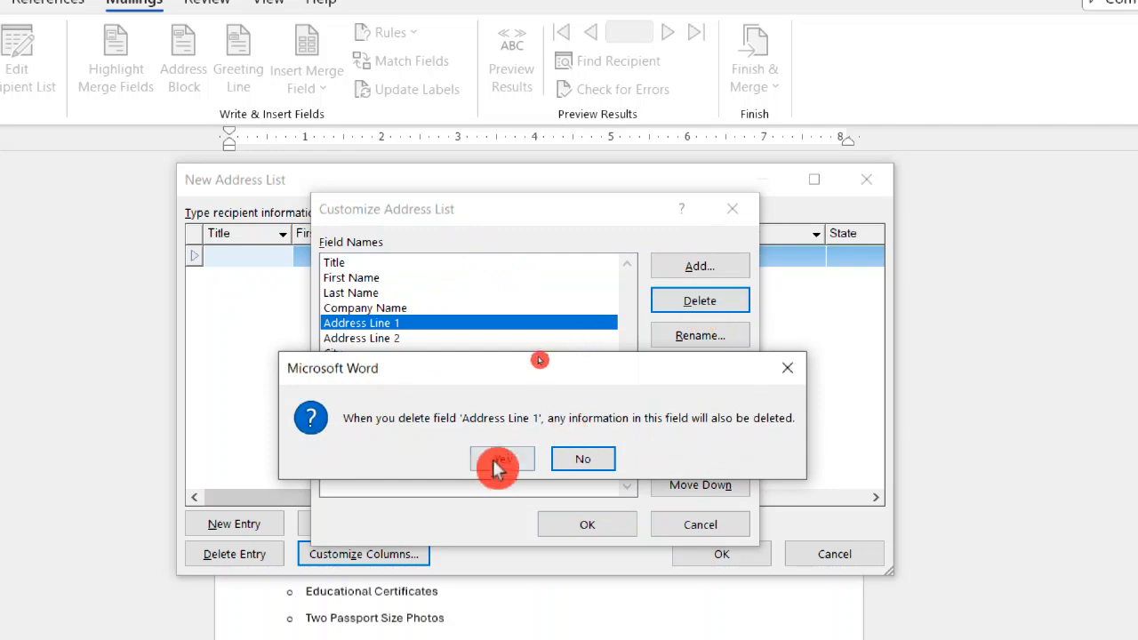
{"action": "left_click", "coordinate": [483, 464]}
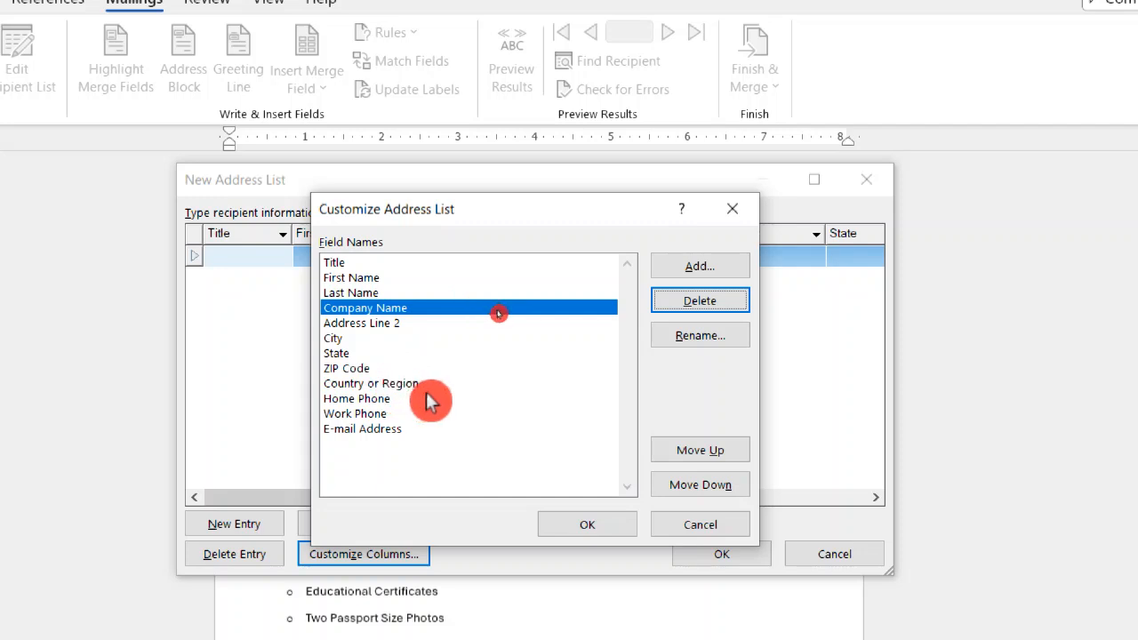
{"action": "left_click", "coordinate": [378, 416]}
{"action": "left_click", "coordinate": [735, 304]}
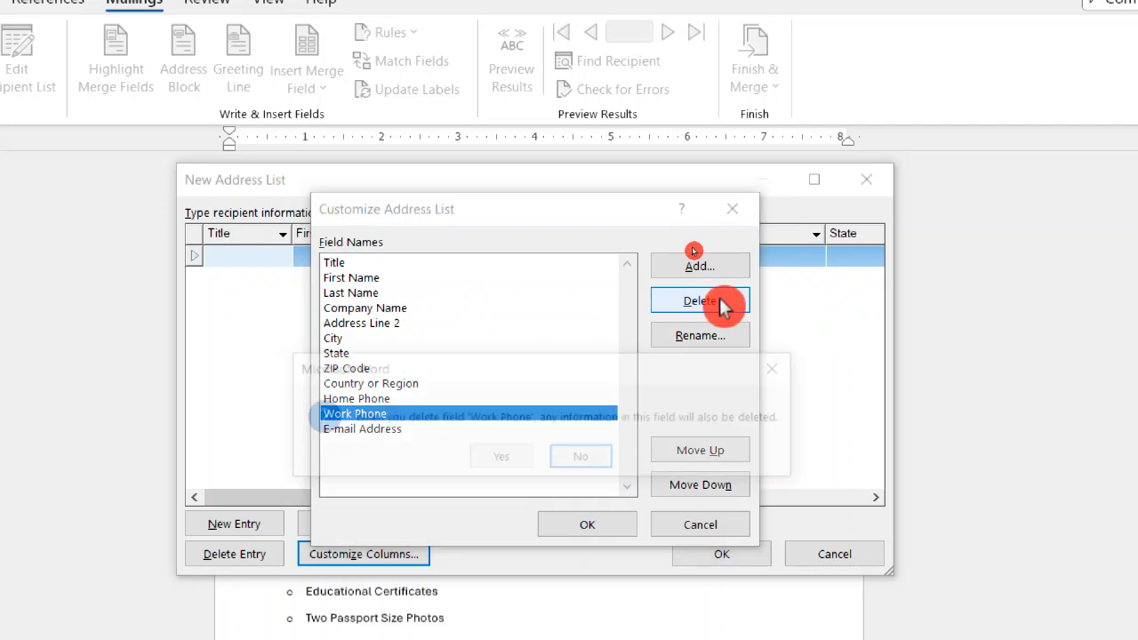
{"action": "left_click", "coordinate": [498, 457]}
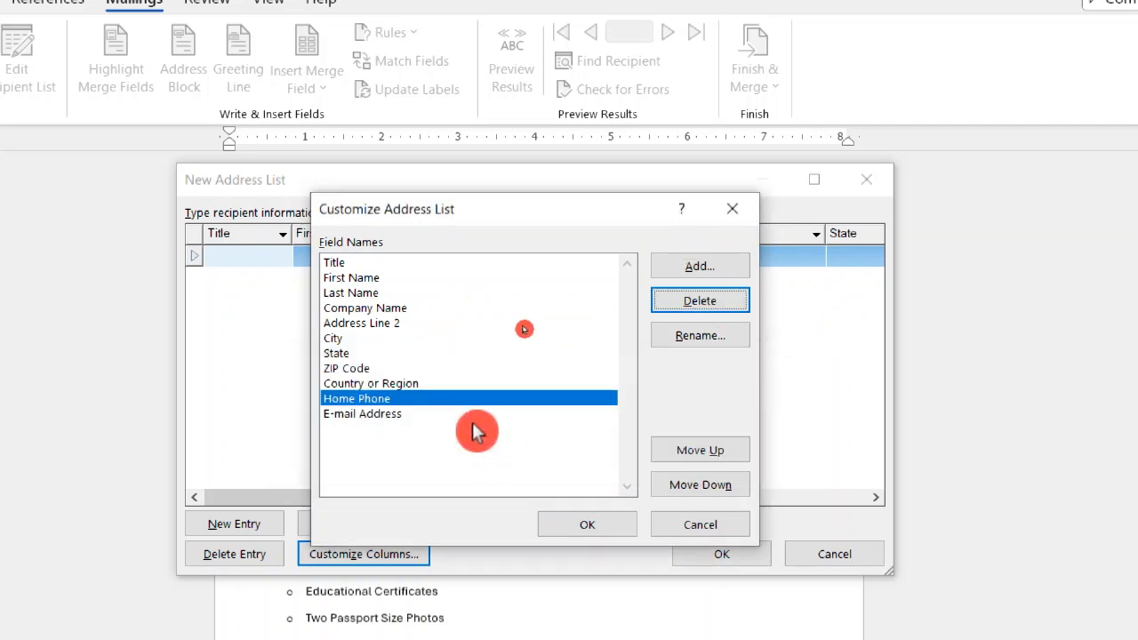
Delete the Company Name and Address Line 2 fields and apply the customized columns to the address list.
{"action": "left_click", "coordinate": [418, 415]}
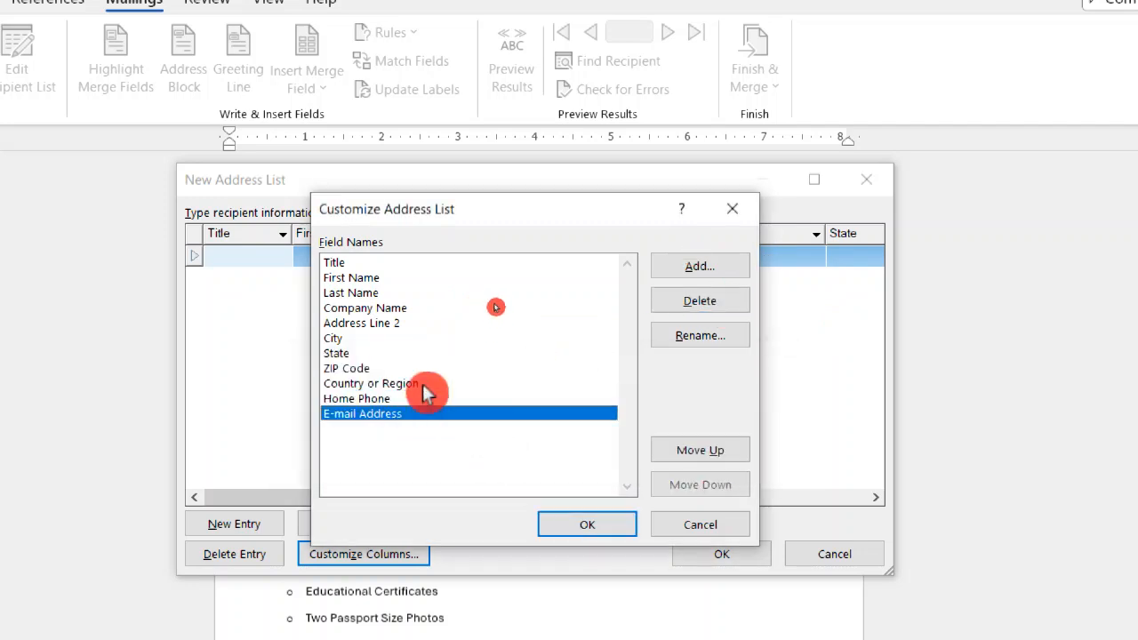
{"action": "left_click", "coordinate": [398, 308]}
{"action": "left_click", "coordinate": [710, 307]}
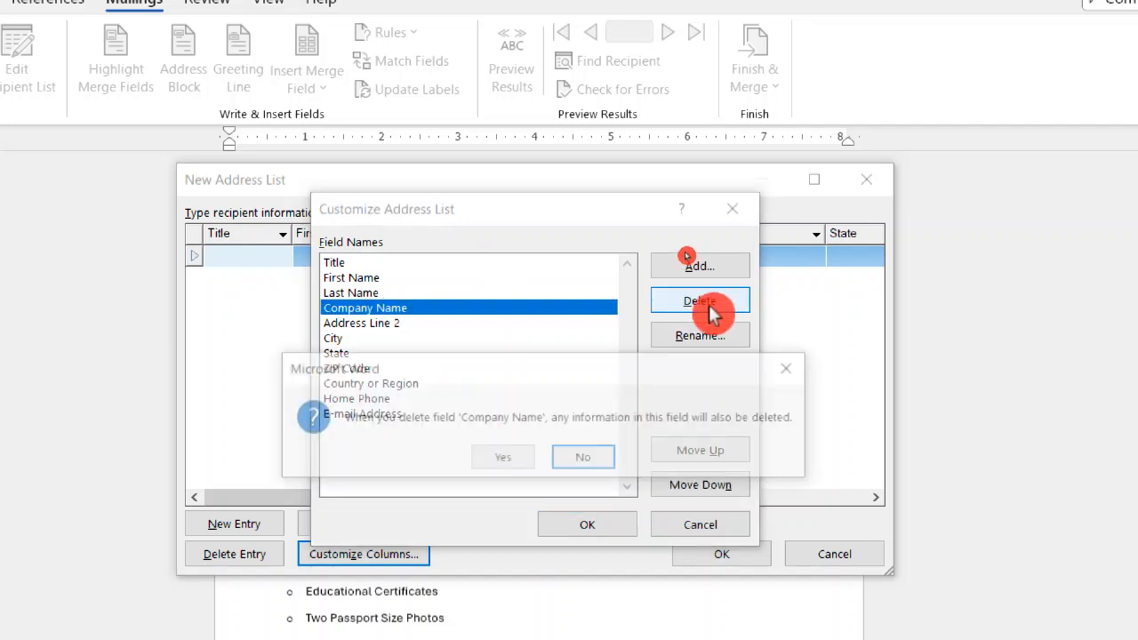
{"action": "left_click", "coordinate": [513, 460]}
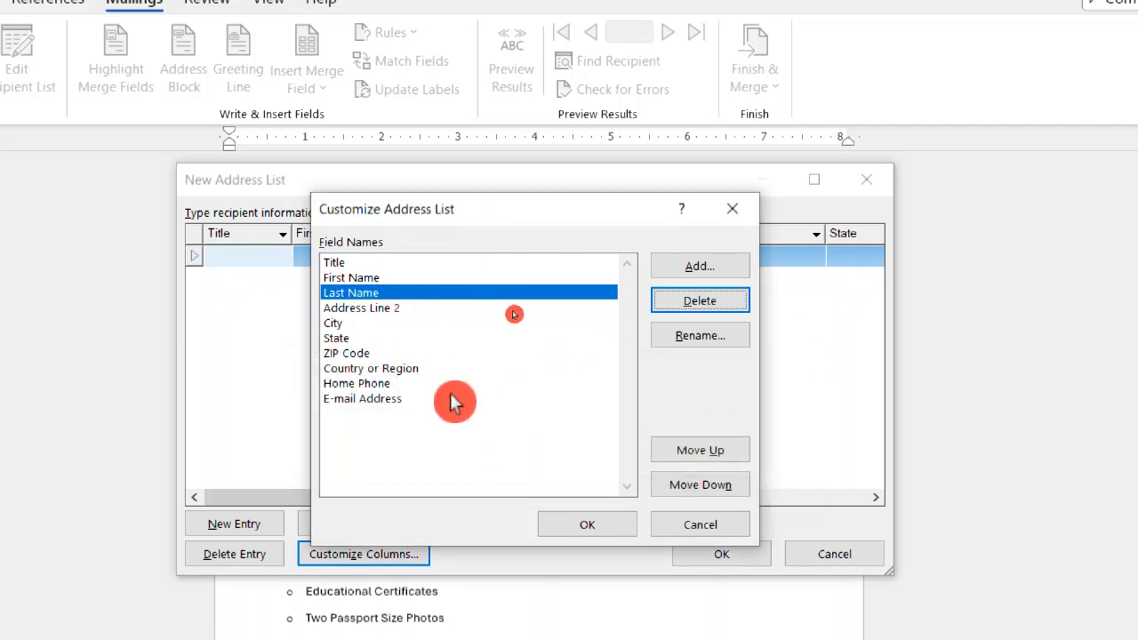
{"action": "left_click", "coordinate": [399, 309]}
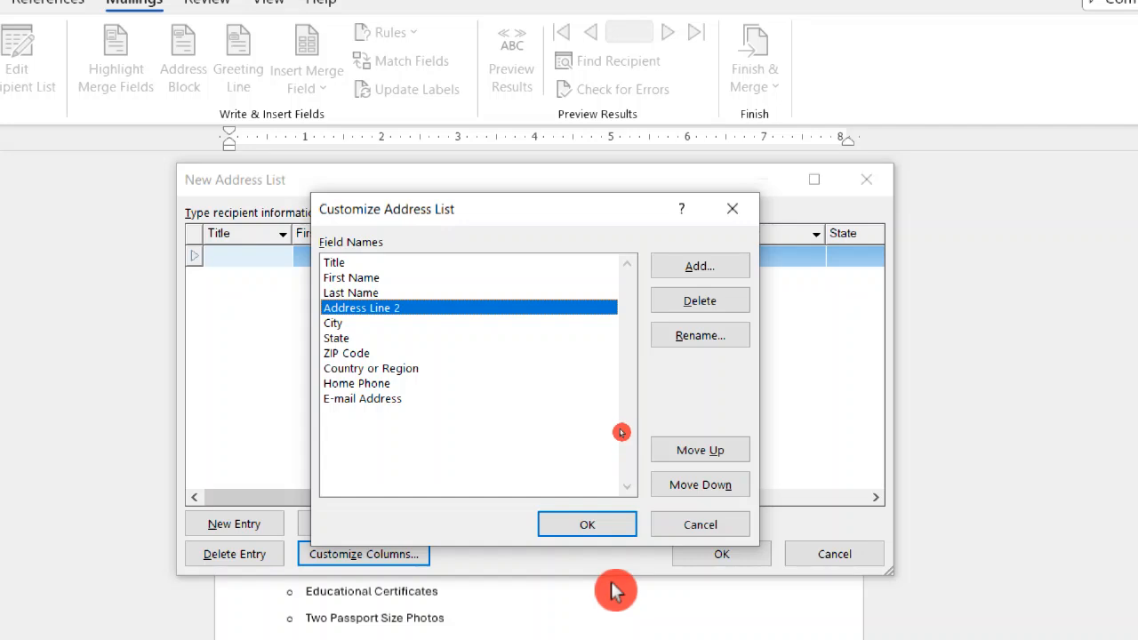
{"action": "left_click", "coordinate": [711, 303]}
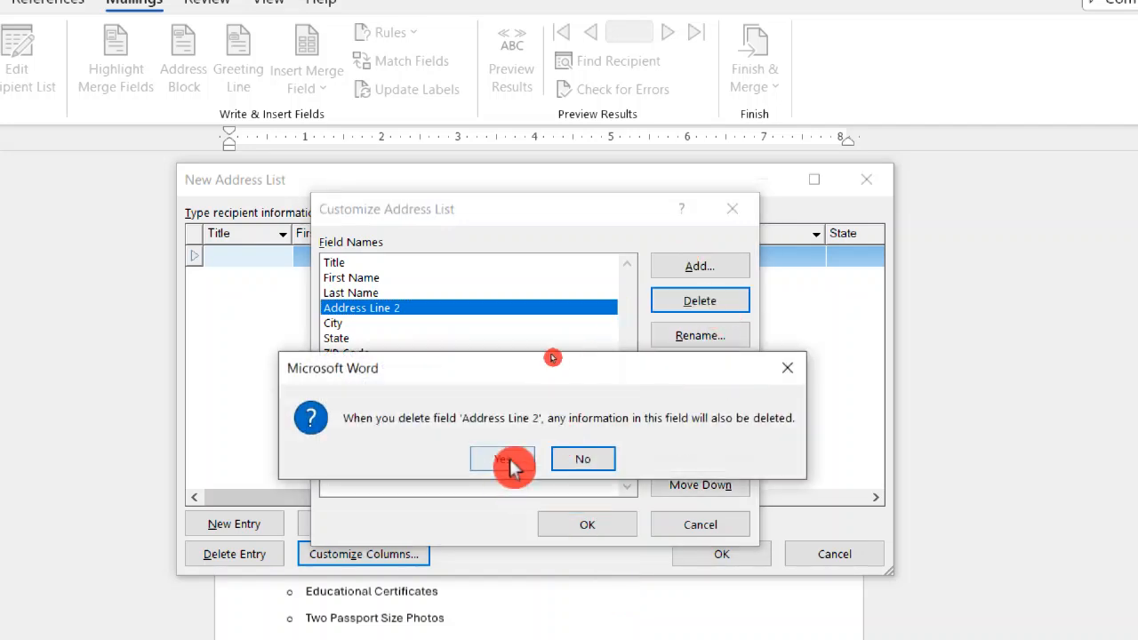
{"action": "left_click", "coordinate": [503, 460]}
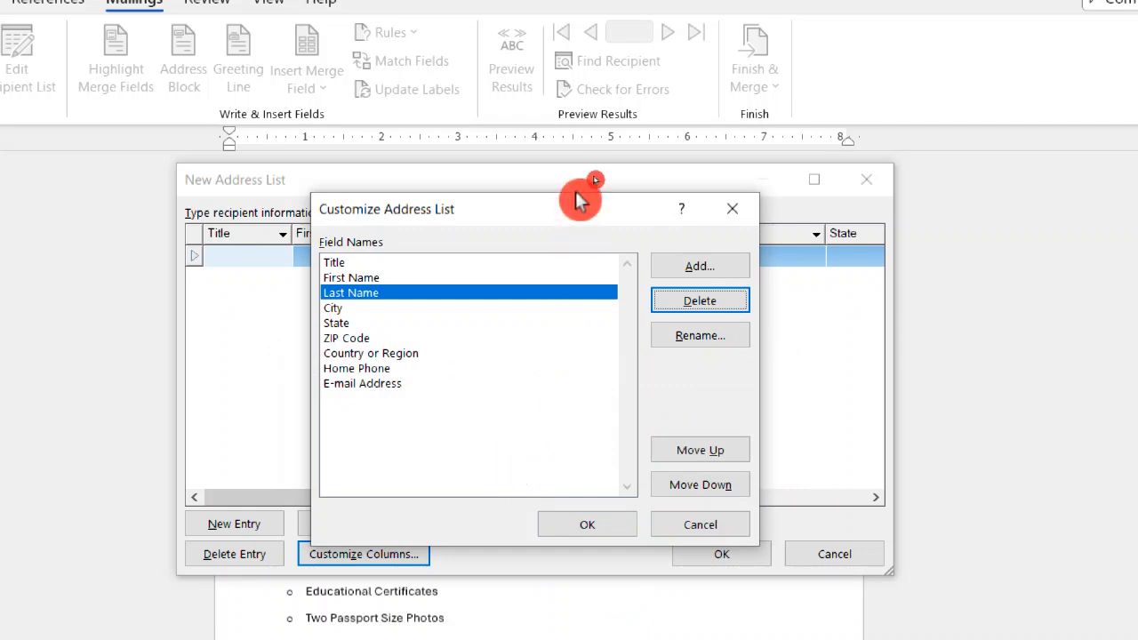
{"action": "left_click", "coordinate": [579, 530]}
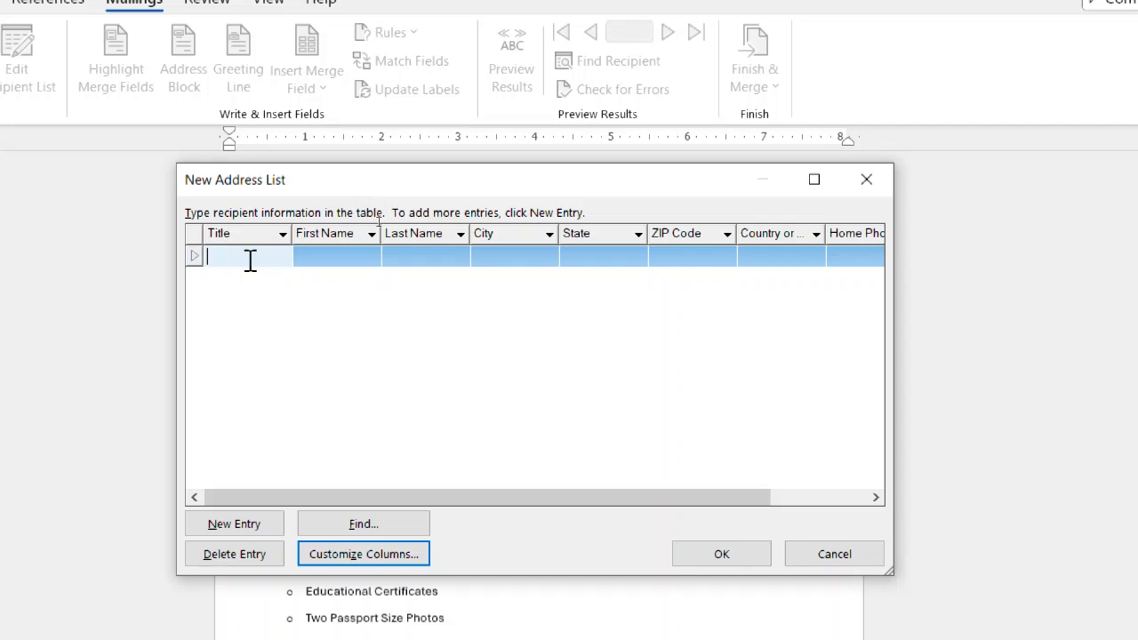
{"action": "left_click", "coordinate": [250, 263]}
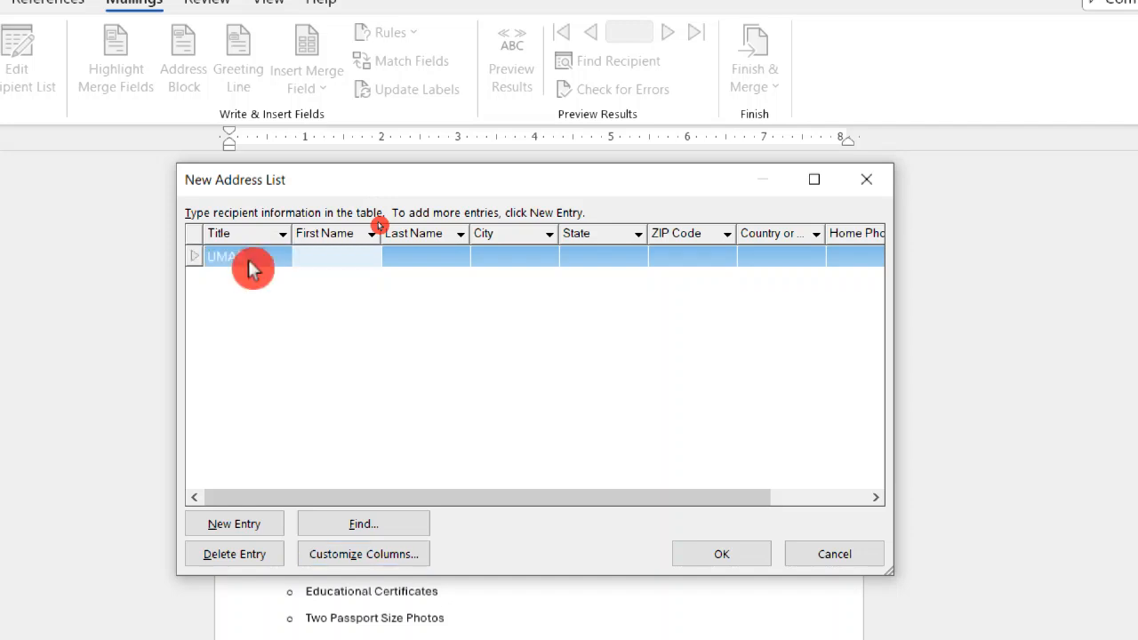
{"action": "key", "text": "Tab"}
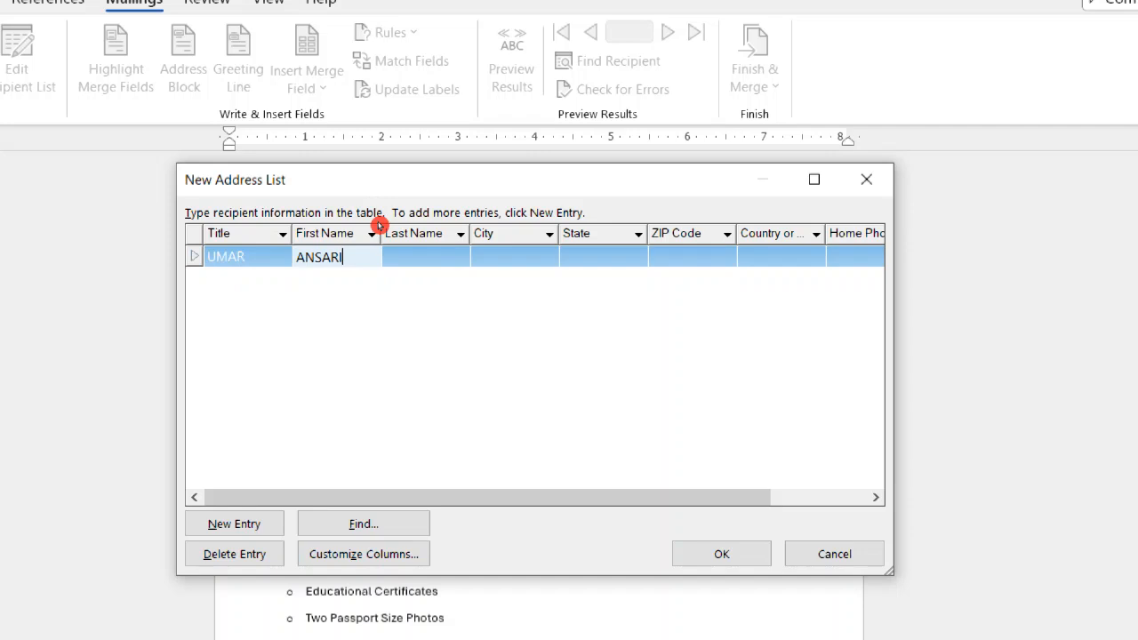
{"action": "key", "text": "Tab"}
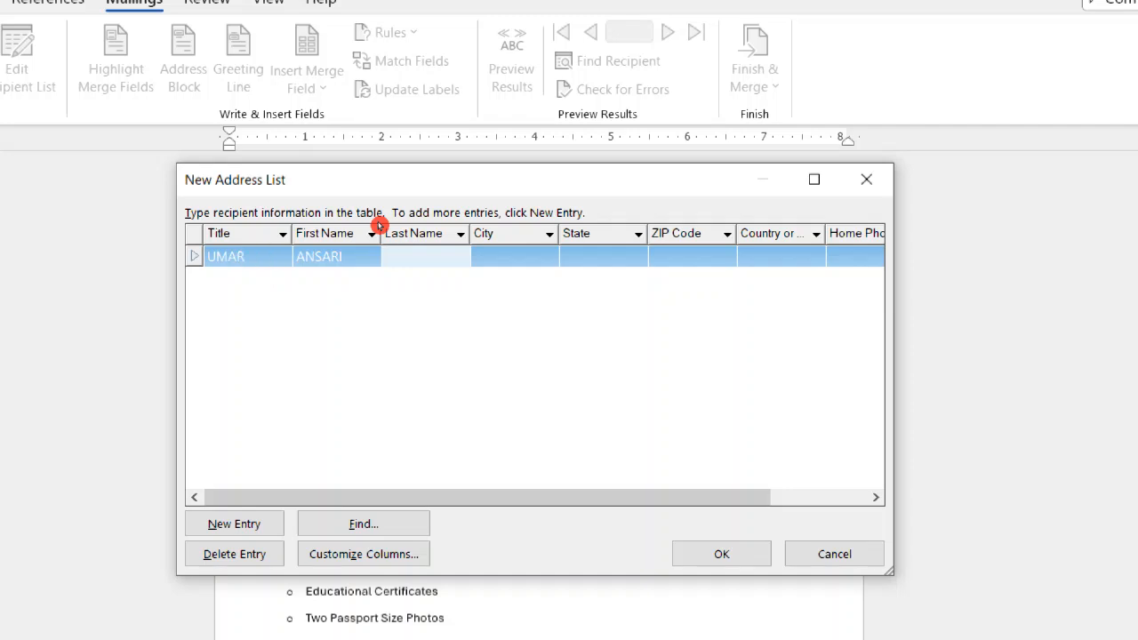
Set the first recipient's title to MR and enter the recipient's first and last name in their matching columns.
{"action": "left_click", "coordinate": [227, 258]}
{"action": "type", "text": "M"}
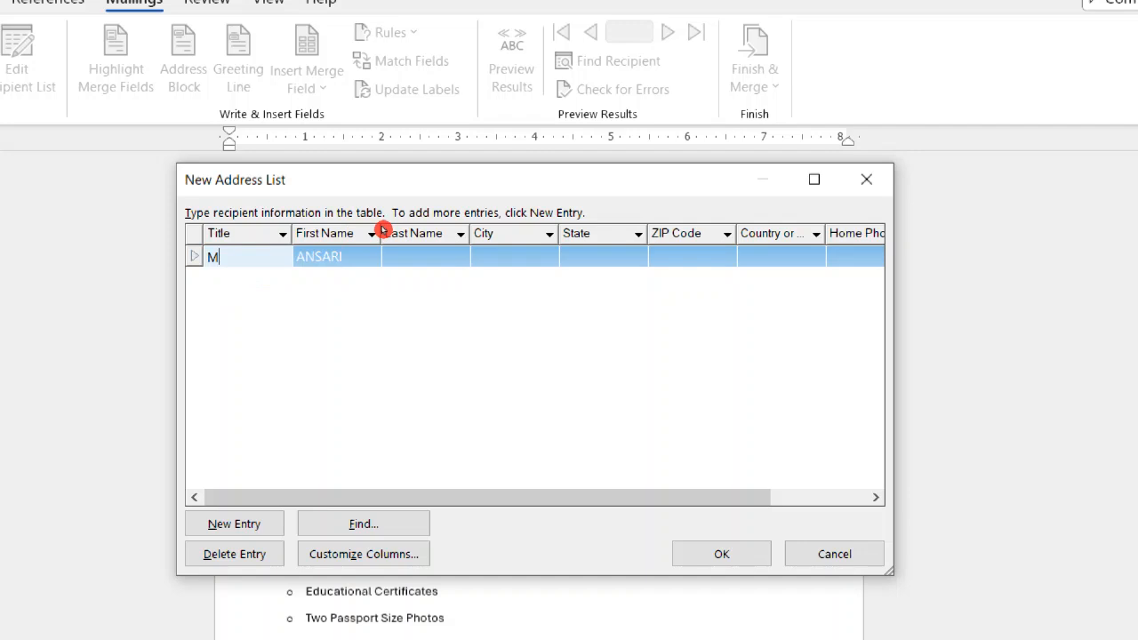
{"action": "left_click", "coordinate": [348, 257]}
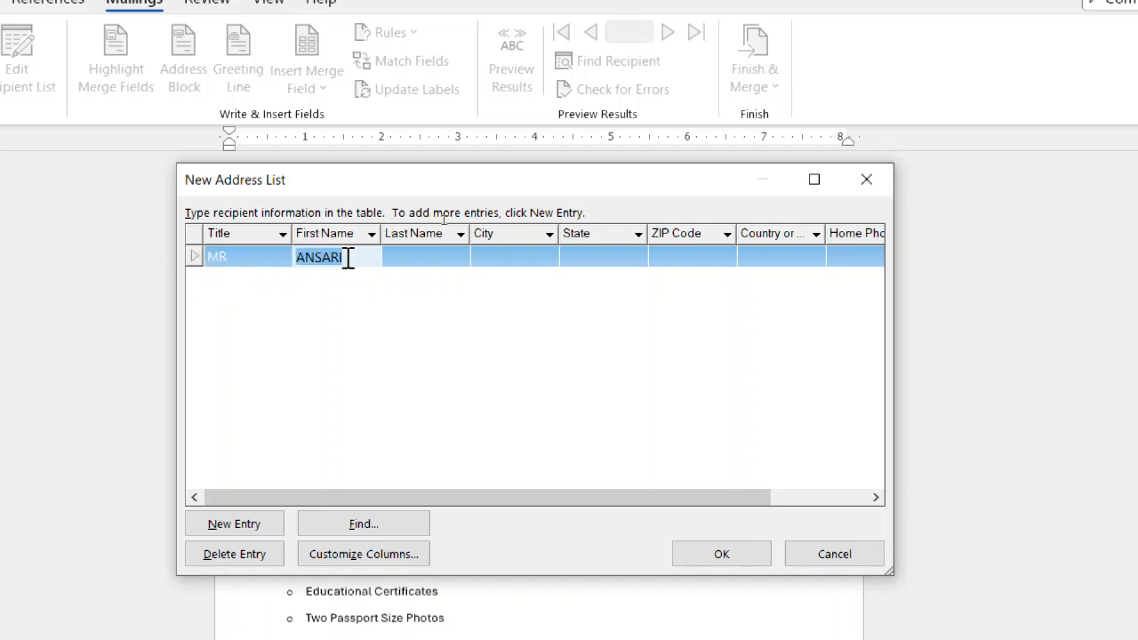
{"action": "left_click", "coordinate": [444, 260]}
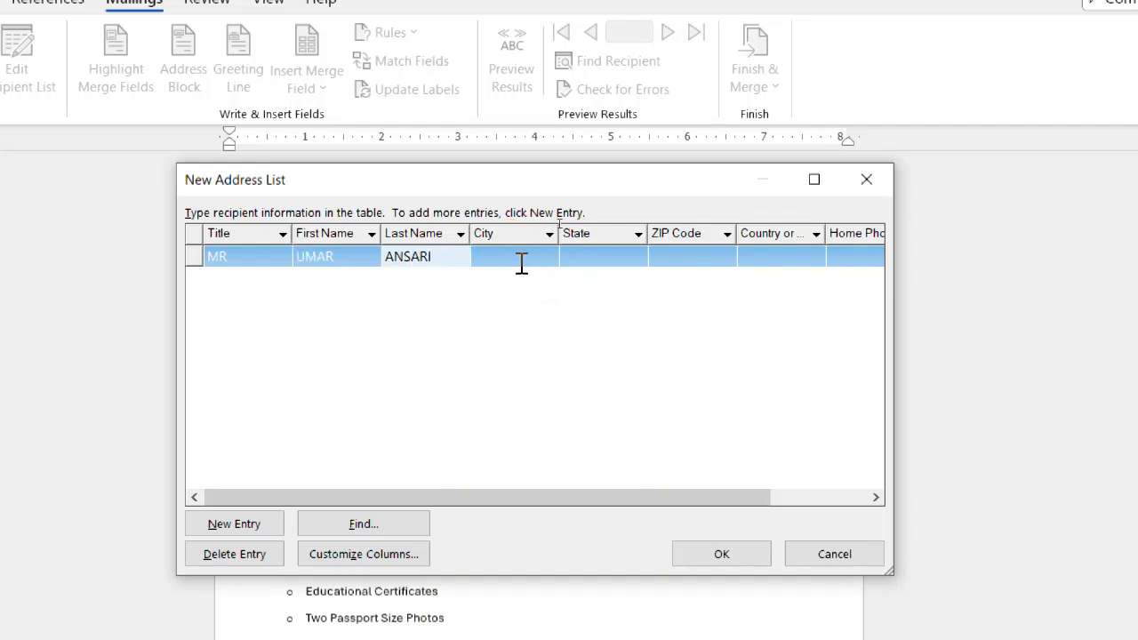
Fill in the first recipient's city, state and ZIP code.
{"action": "left_click", "coordinate": [521, 261]}
{"action": "type", "text": "BETTIAH"}
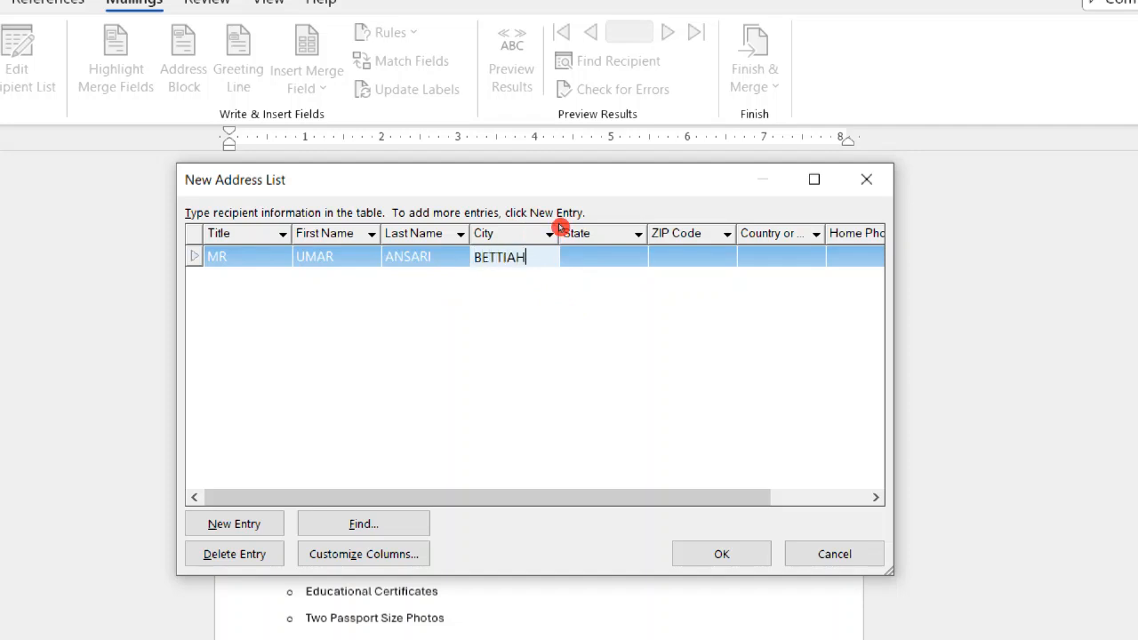
{"action": "left_click", "coordinate": [602, 269]}
{"action": "type", "text": "BIHAR"}
{"action": "left_click", "coordinate": [682, 261]}
{"action": "type", "text": "845452"}
Set the first recipient's country to INDIA and enter the home phone number.
{"action": "left_click", "coordinate": [791, 256]}
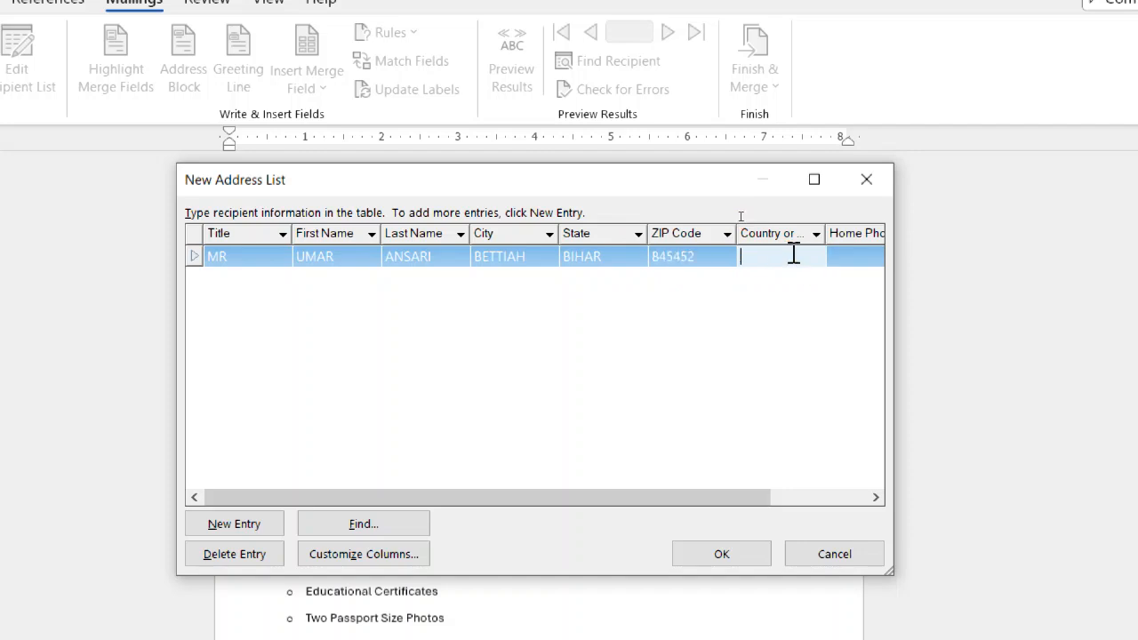
{"action": "type", "text": "INDIA"}
{"action": "left_click", "coordinate": [848, 255]}
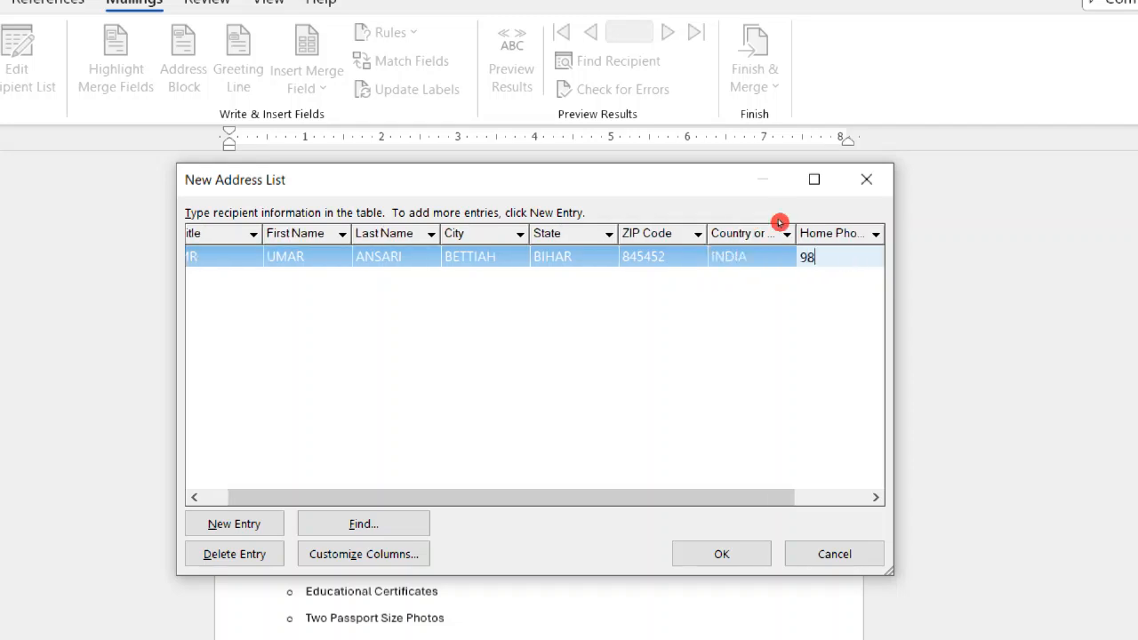
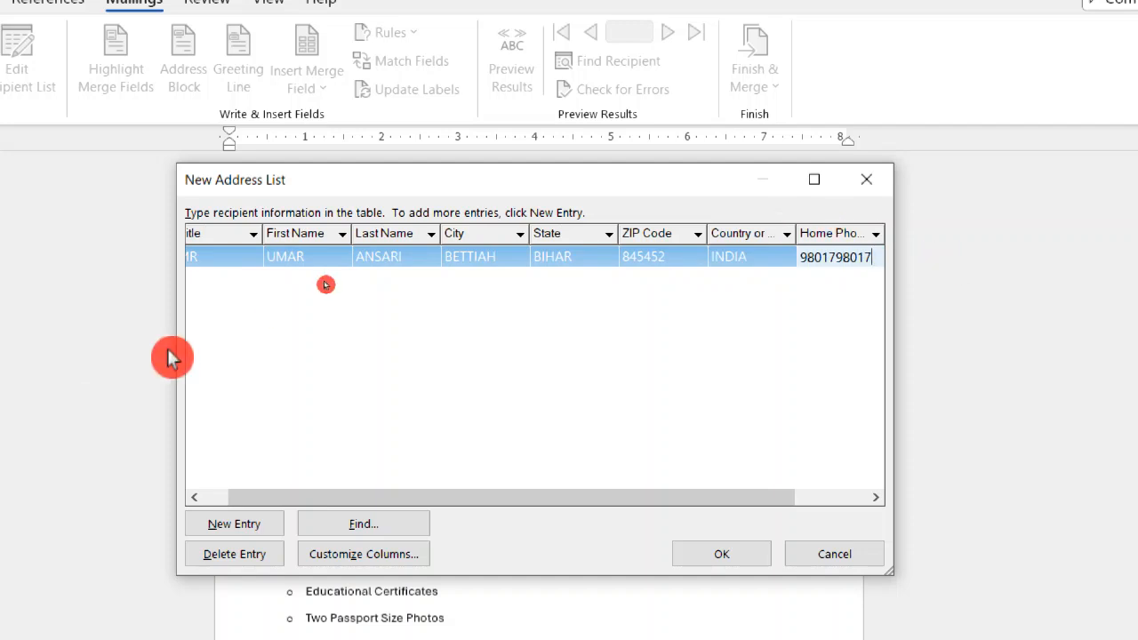
Add a second recipient row, leaving the e-mail address empty in the first, and set its title to MRS.
{"action": "key", "text": "Tab"}
{"action": "key", "text": "Tab"}
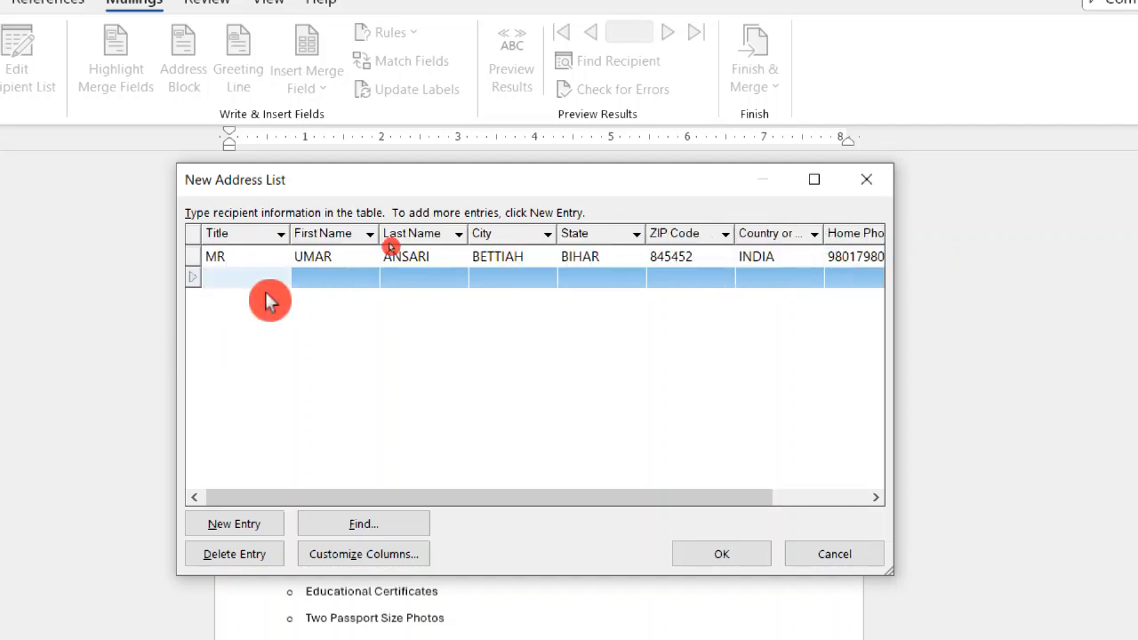
{"action": "type", "text": "MRS"}
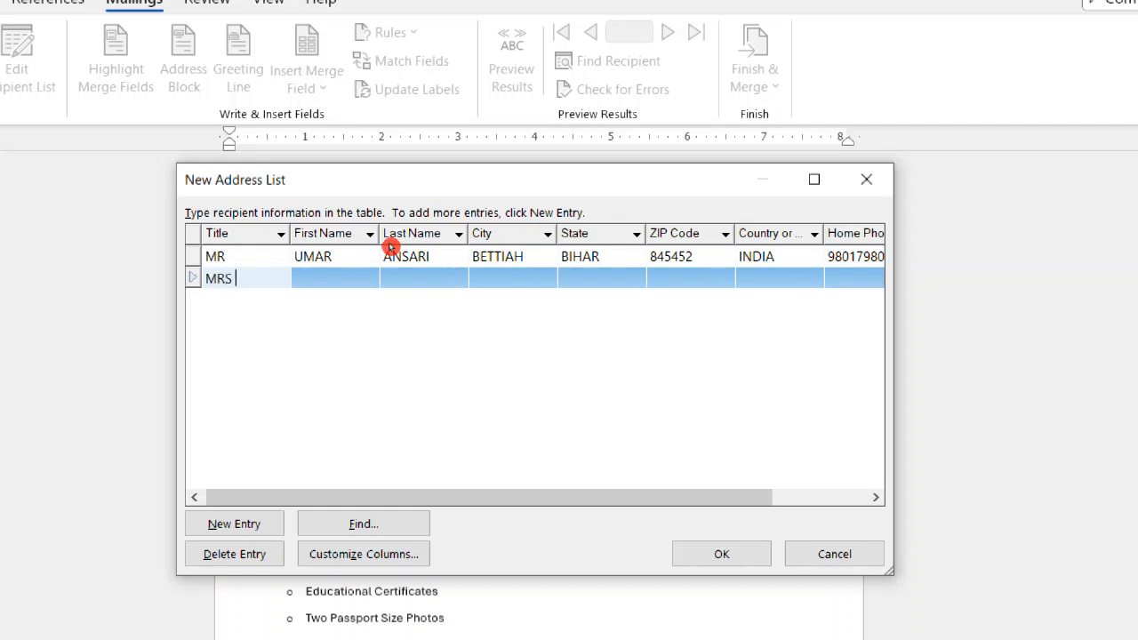
{"action": "type", "text": " NANDANI"}
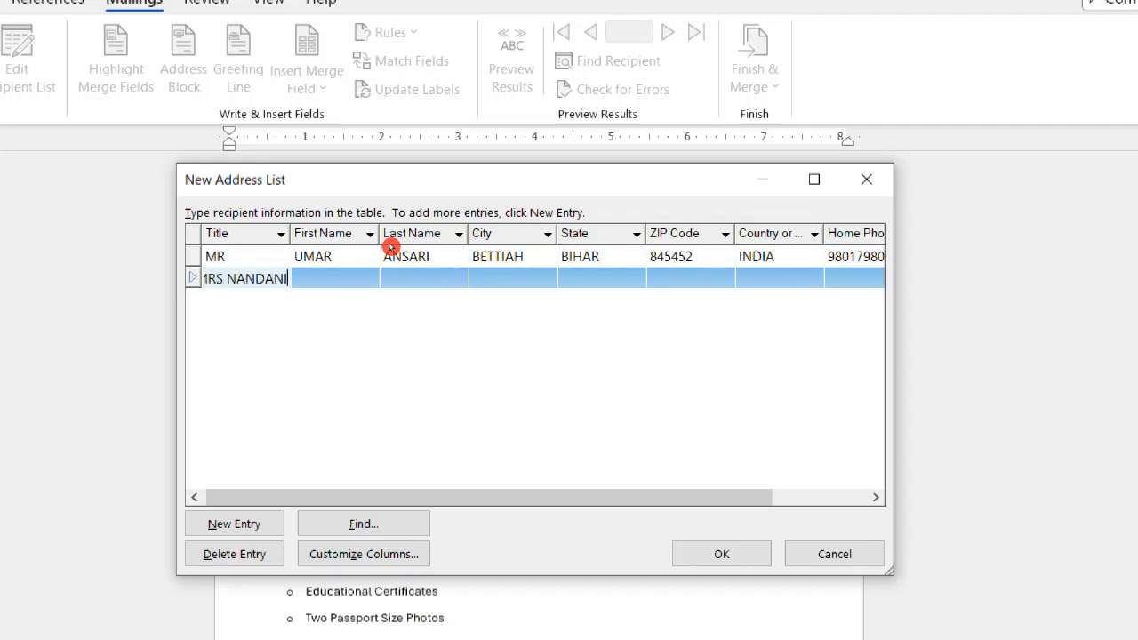
{"action": "key", "text": "BackSpace"}
{"action": "key", "text": "BackSpace"}
{"action": "key", "text": "BackSpace"}
{"action": "key", "text": "BackSpace"}
{"action": "key", "text": "BackSpace"}
{"action": "key", "text": "BackSpace"}
{"action": "key", "text": "BackSpace"}
{"action": "key", "text": "BackSpace"}
{"action": "key", "text": "BackSpace"}
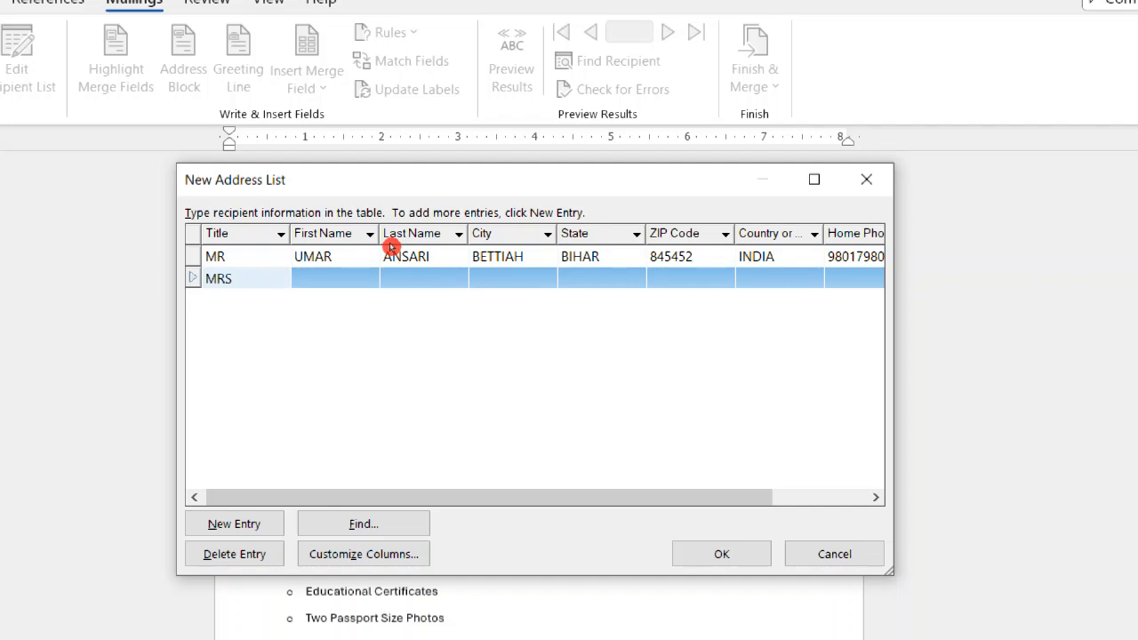
Enter the second recipient's first and last name.
{"action": "left_click", "coordinate": [330, 282]}
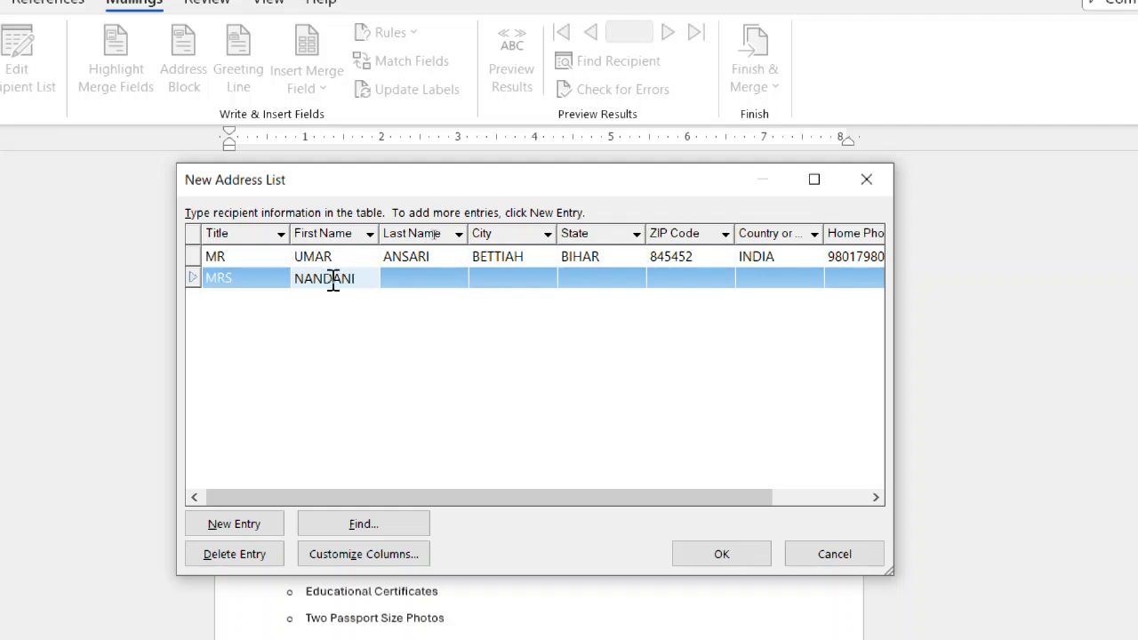
{"action": "left_click", "coordinate": [454, 275]}
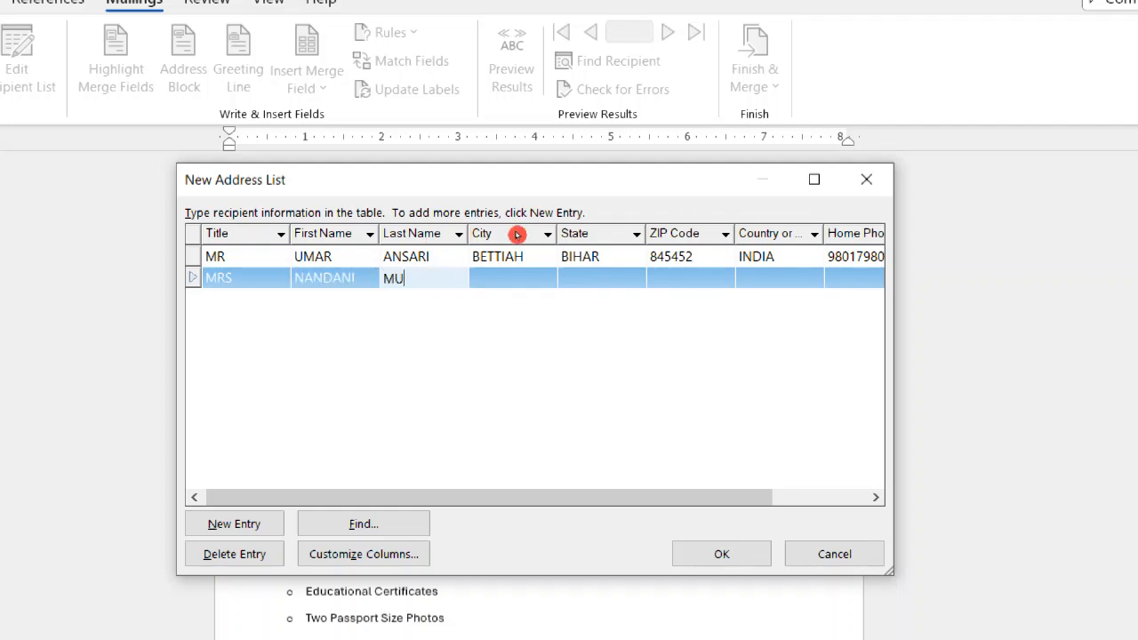
Fill in the second recipient's city, state and ZIP code.
{"action": "left_click", "coordinate": [544, 281]}
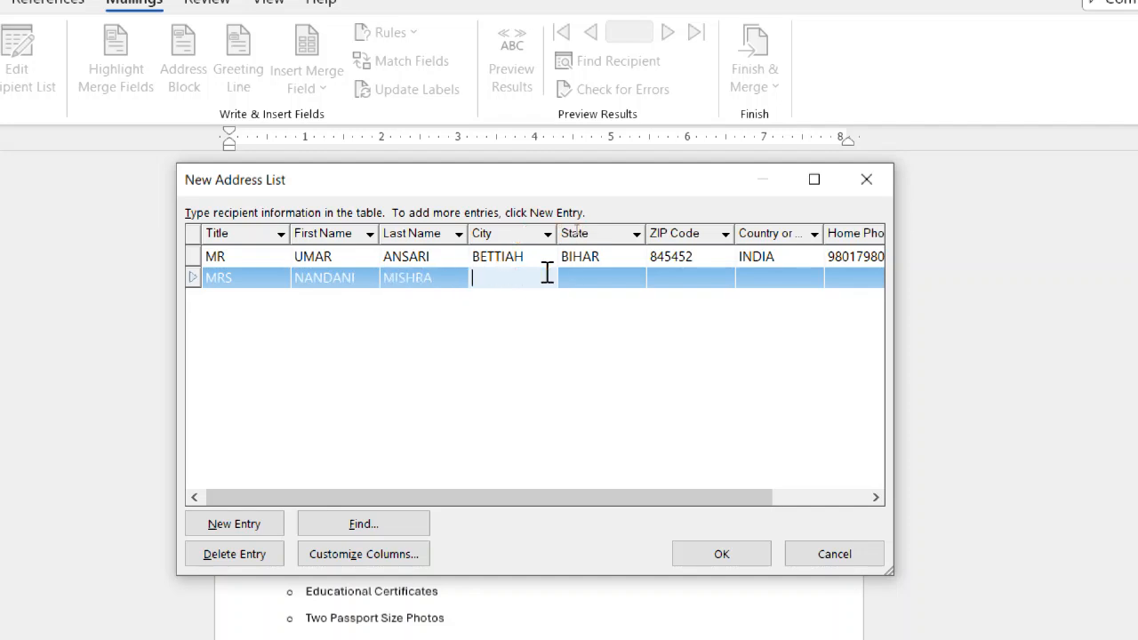
{"action": "type", "text": "PATNA"}
{"action": "left_click", "coordinate": [627, 278]}
{"action": "type", "text": "BIHAR"}
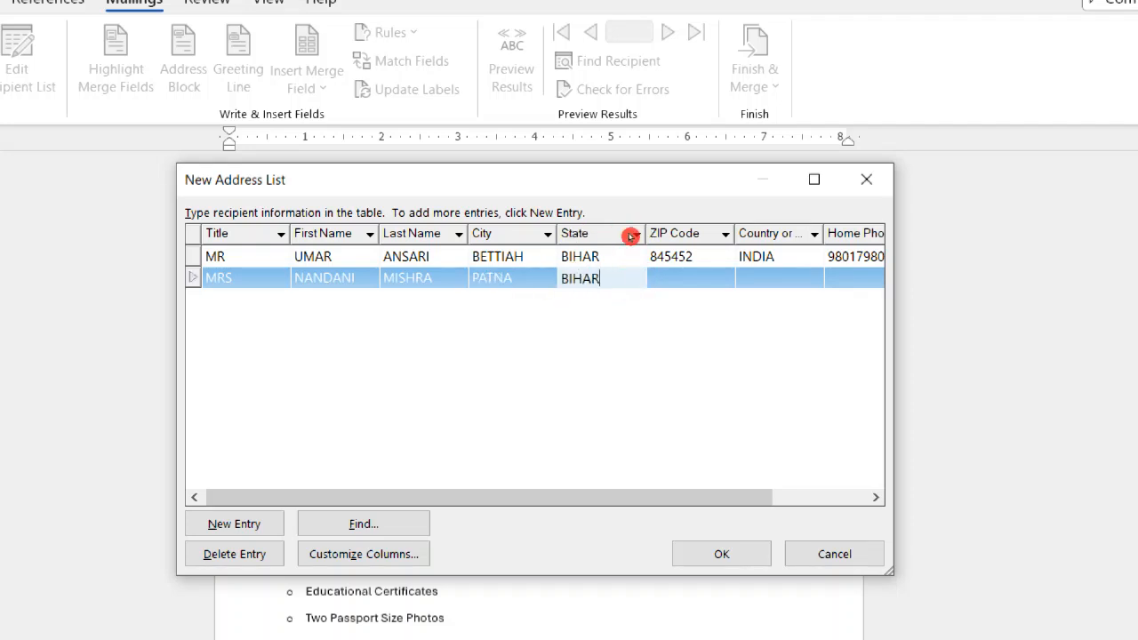
{"action": "left_click", "coordinate": [703, 282]}
{"action": "type", "text": "840001"}
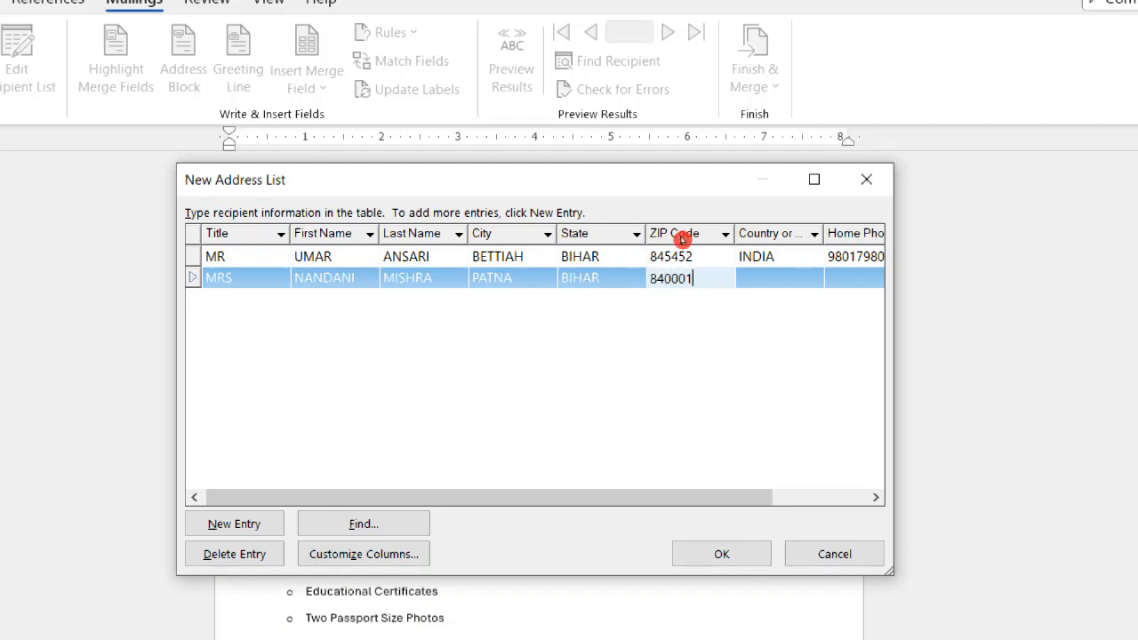
Set the second recipient's country to INDIA and enter the home phone number.
{"action": "left_click", "coordinate": [807, 287]}
{"action": "type", "text": "I"}
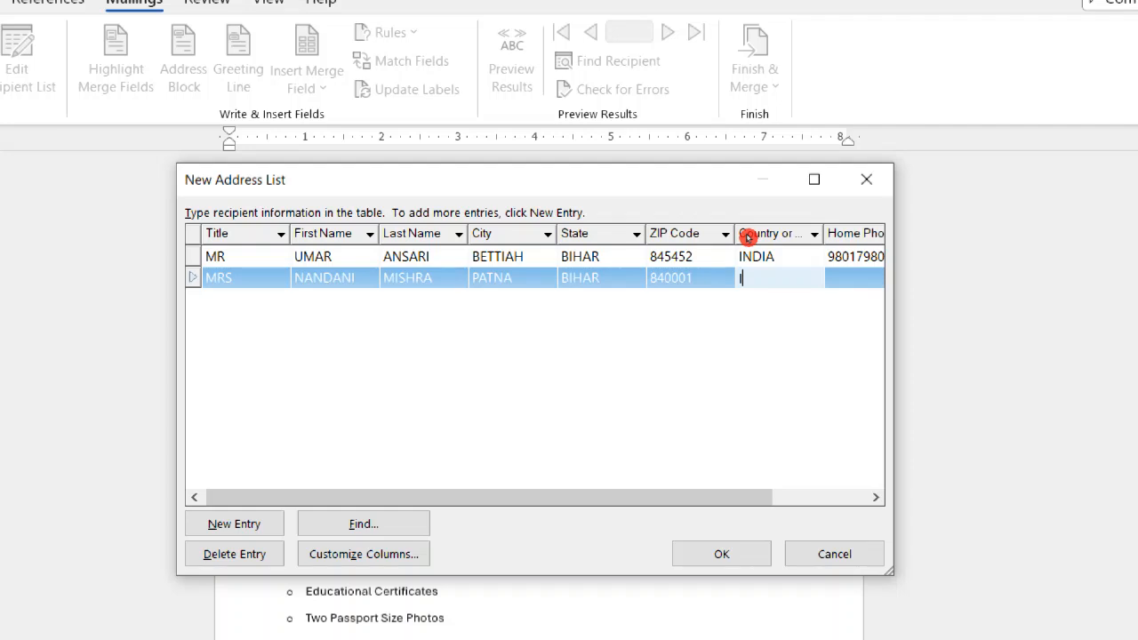
{"action": "type", "text": "NDIA"}
{"action": "left_click", "coordinate": [847, 288]}
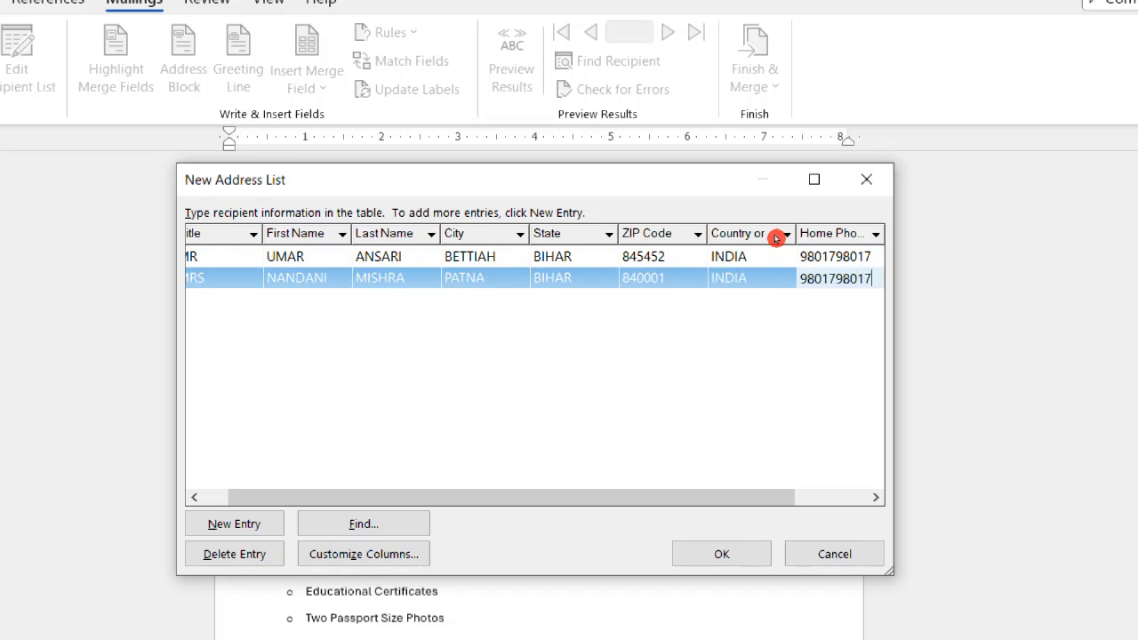
{"action": "key", "text": "Tab"}
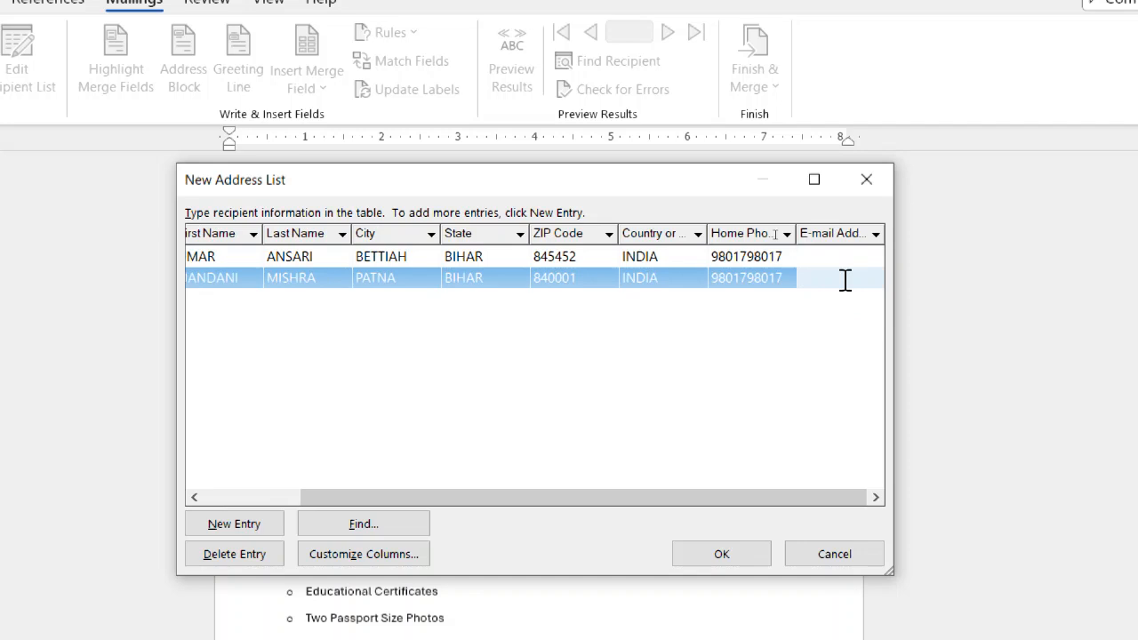
Add a third recipient row, leaving the second recipient's e-mail address empty, and set the new row's title to MR.
{"action": "key", "text": "Tab"}
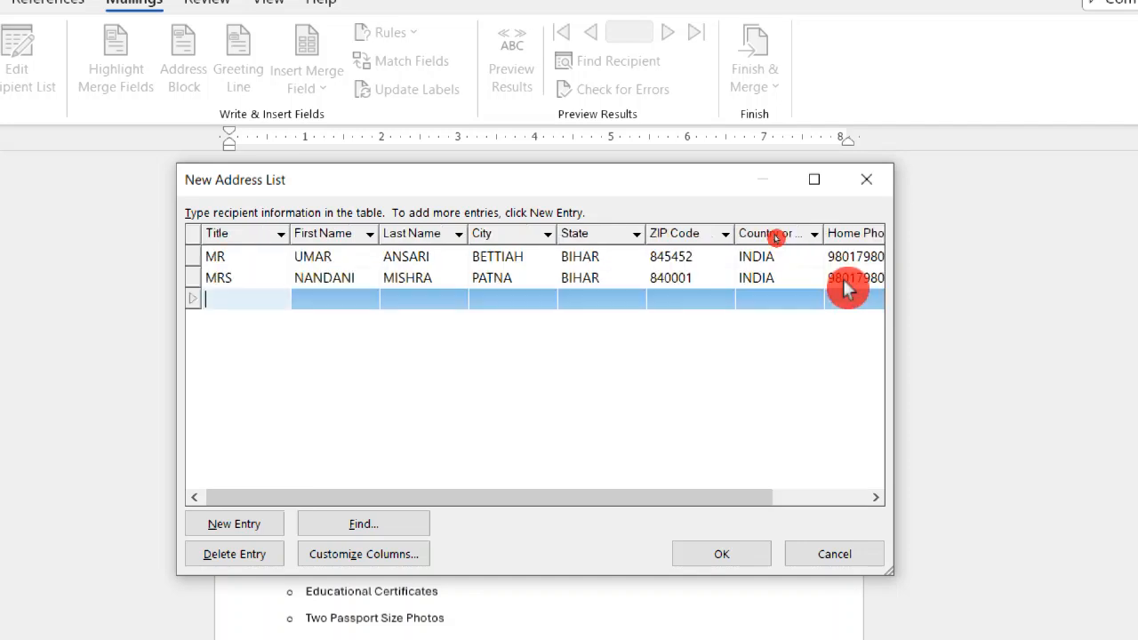
{"action": "type", "text": "V"}
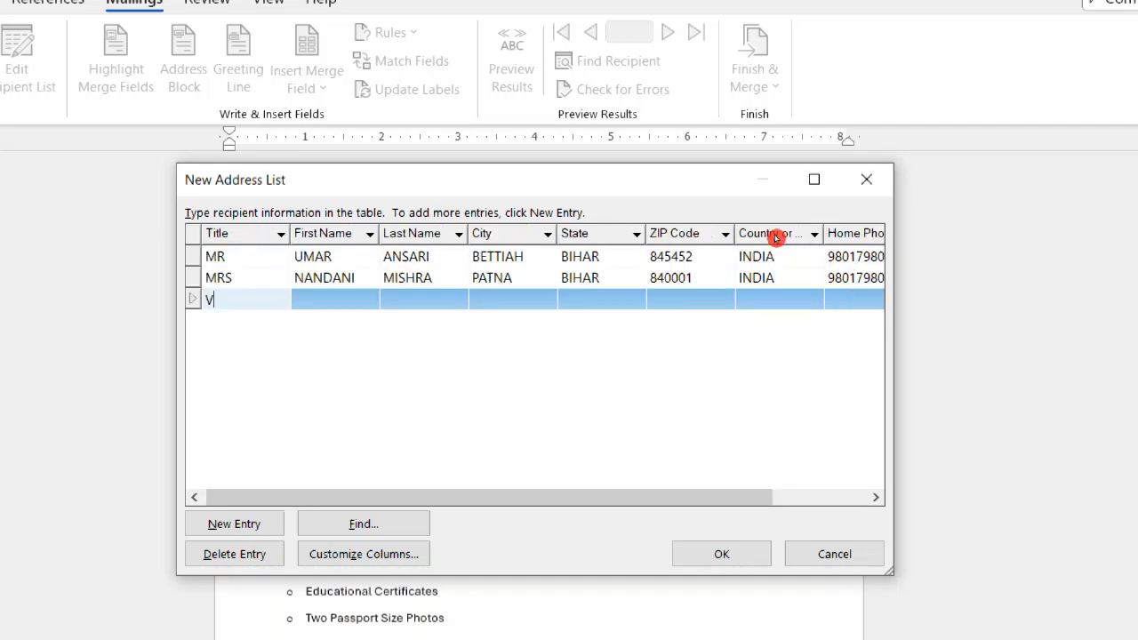
{"action": "type", "text": "IVEK"}
{"action": "key", "text": "BackSpace"}
{"action": "key", "text": "BackSpace"}
{"action": "key", "text": "BackSpace"}
{"action": "key", "text": "BackSpace"}
{"action": "type", "text": "MR"}
{"action": "key", "text": "Tab"}
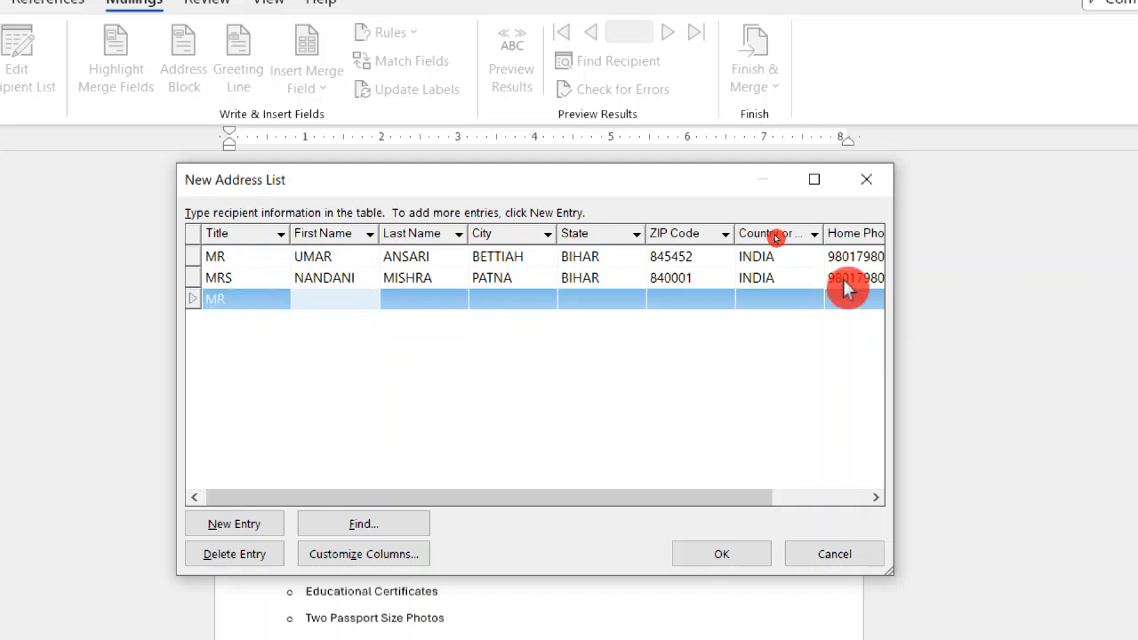
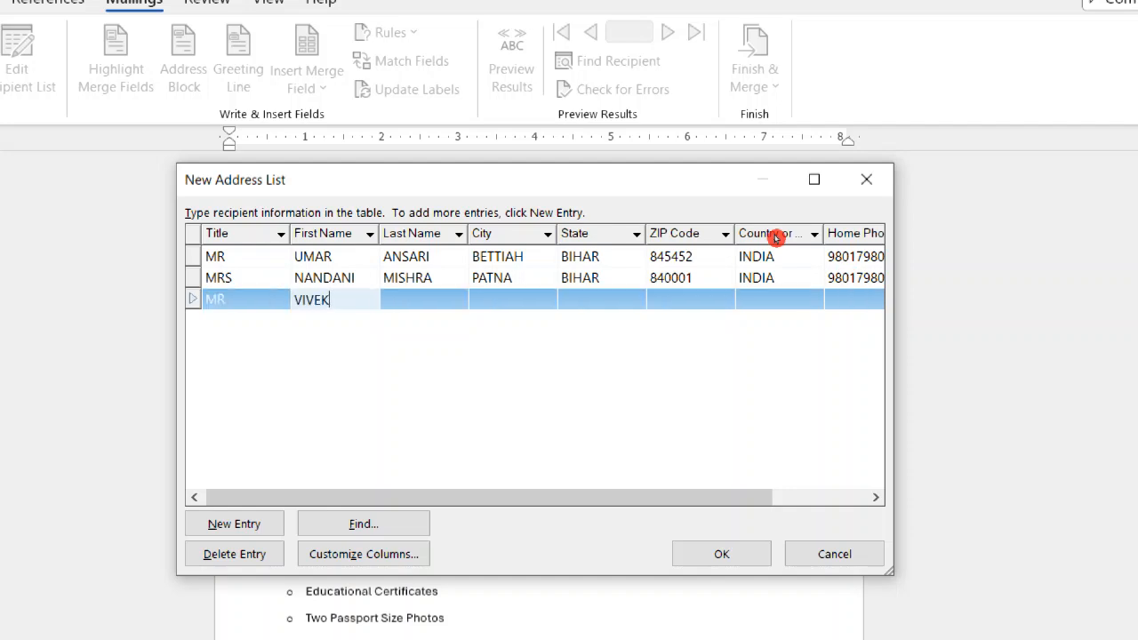
Enter the third recipient's first and last name.
{"action": "key", "text": "Tab"}
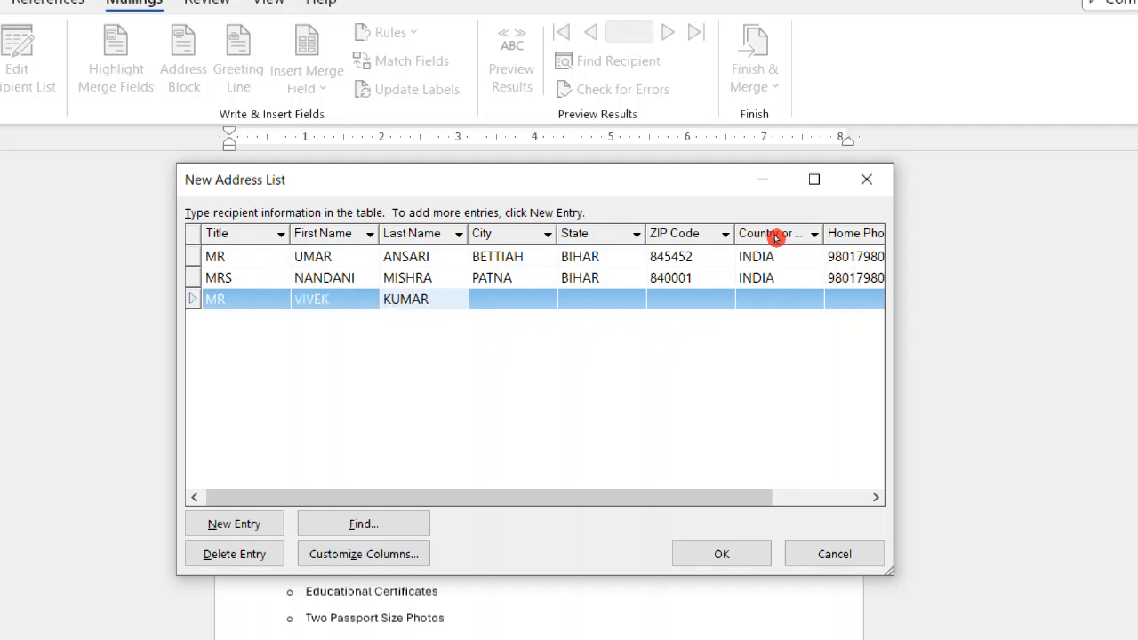
{"action": "key", "text": "Tab"}
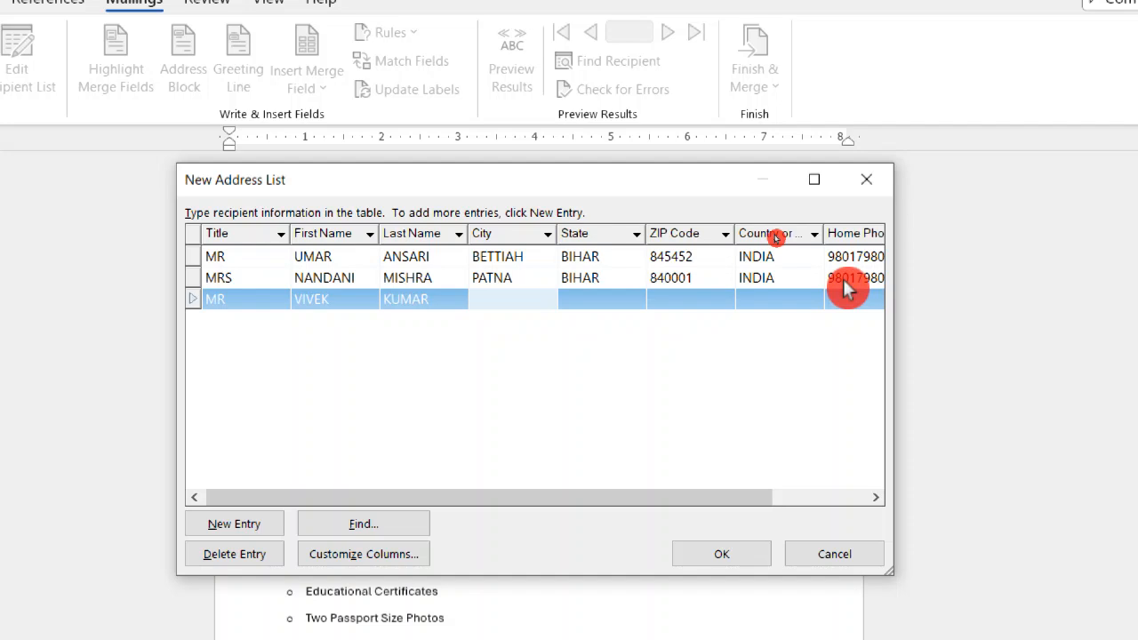
Fill in the third recipient's city, state and ZIP code.
{"action": "type", "text": "BETT"}
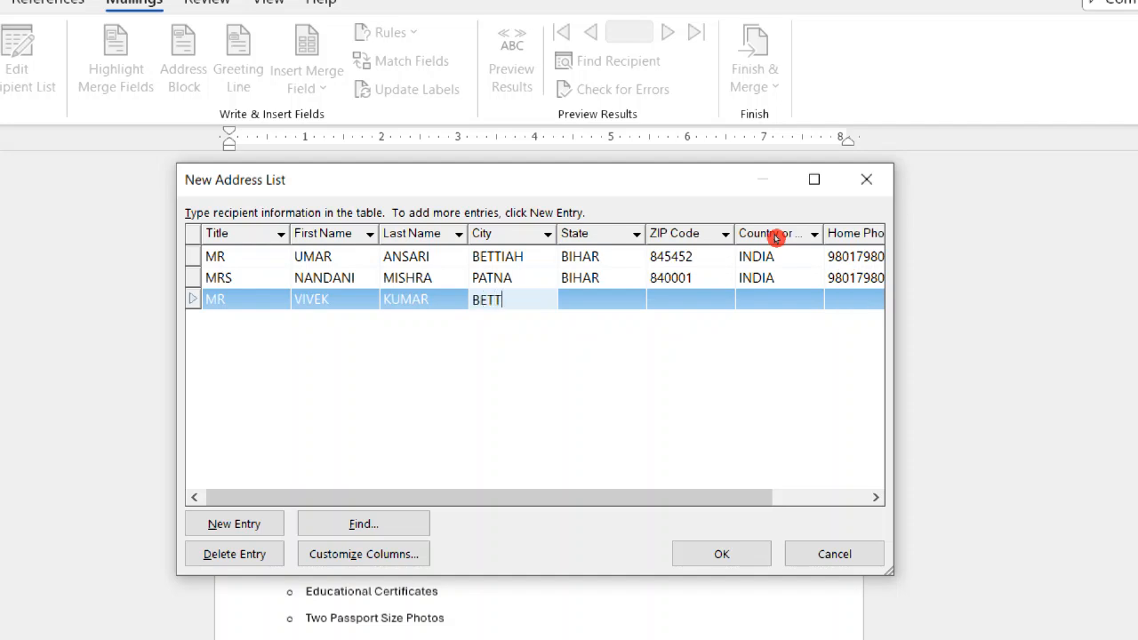
{"action": "type", "text": "IAH"}
{"action": "key", "text": "Tab"}
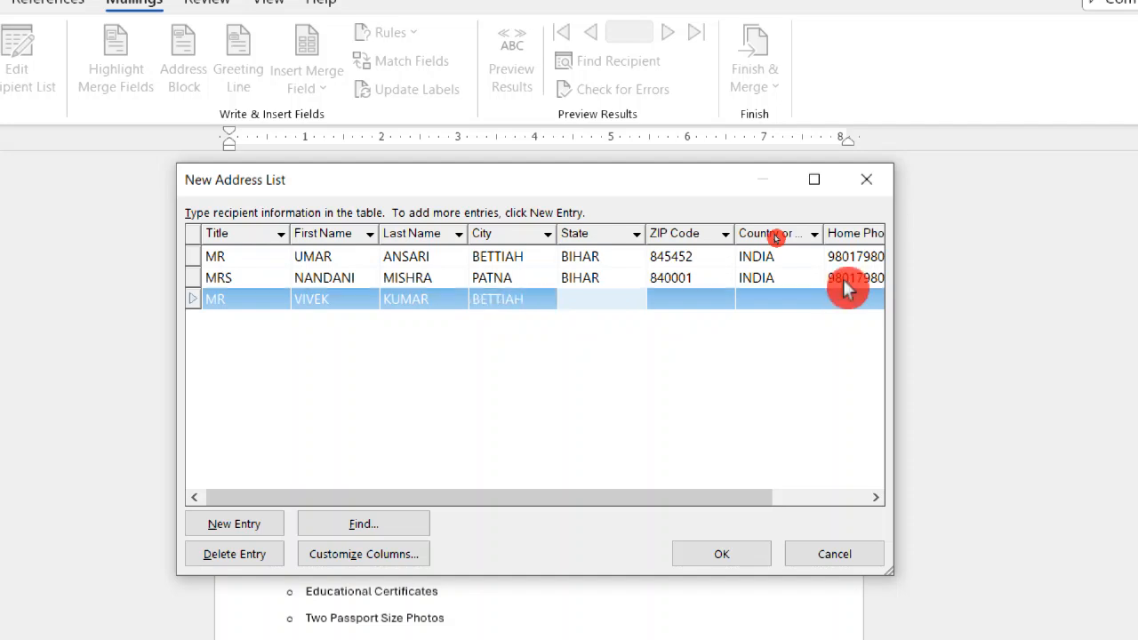
{"action": "type", "text": "BIHAR"}
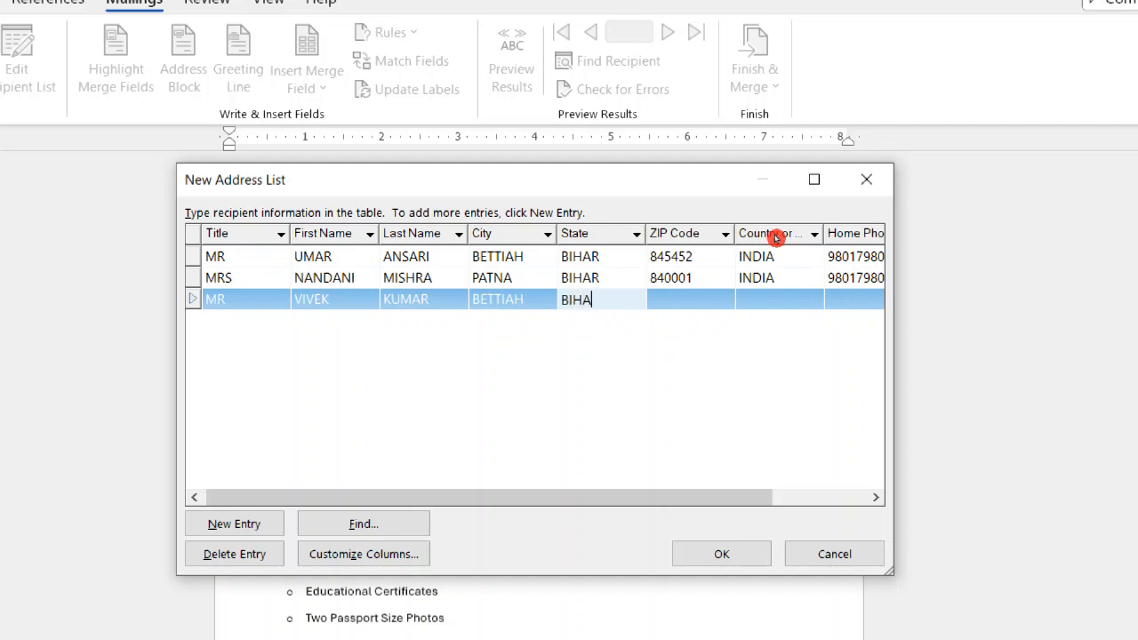
{"action": "key", "text": "Tab"}
{"action": "type", "text": "845452"}
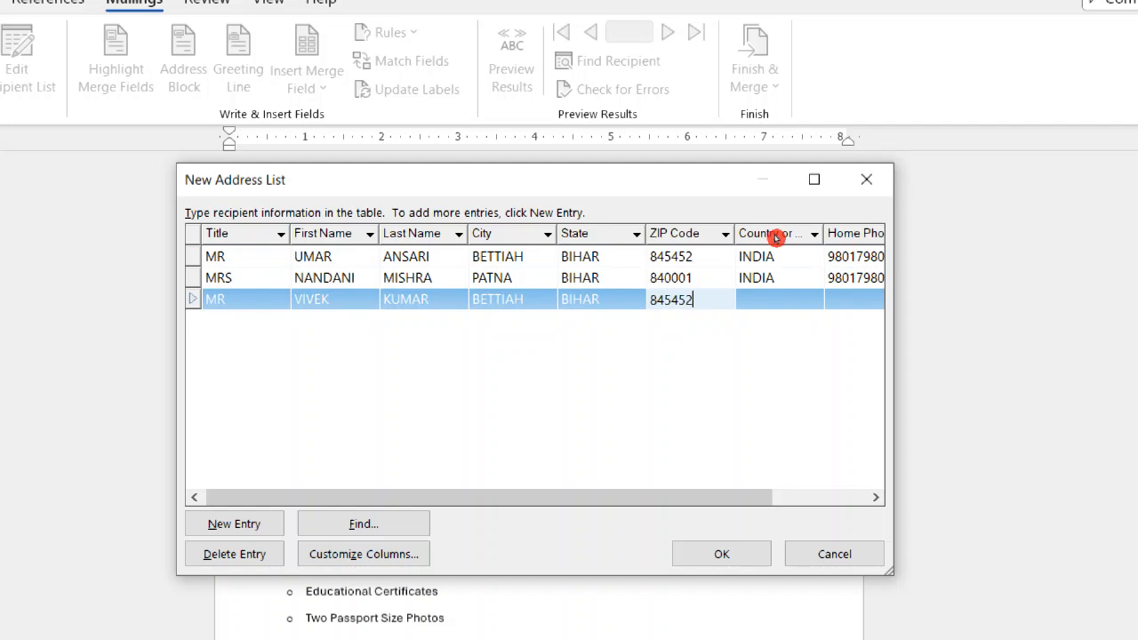
Set the third recipient's country to INDIA and enter the home phone number.
{"action": "key", "text": "Tab"}
{"action": "type", "text": "INDIA"}
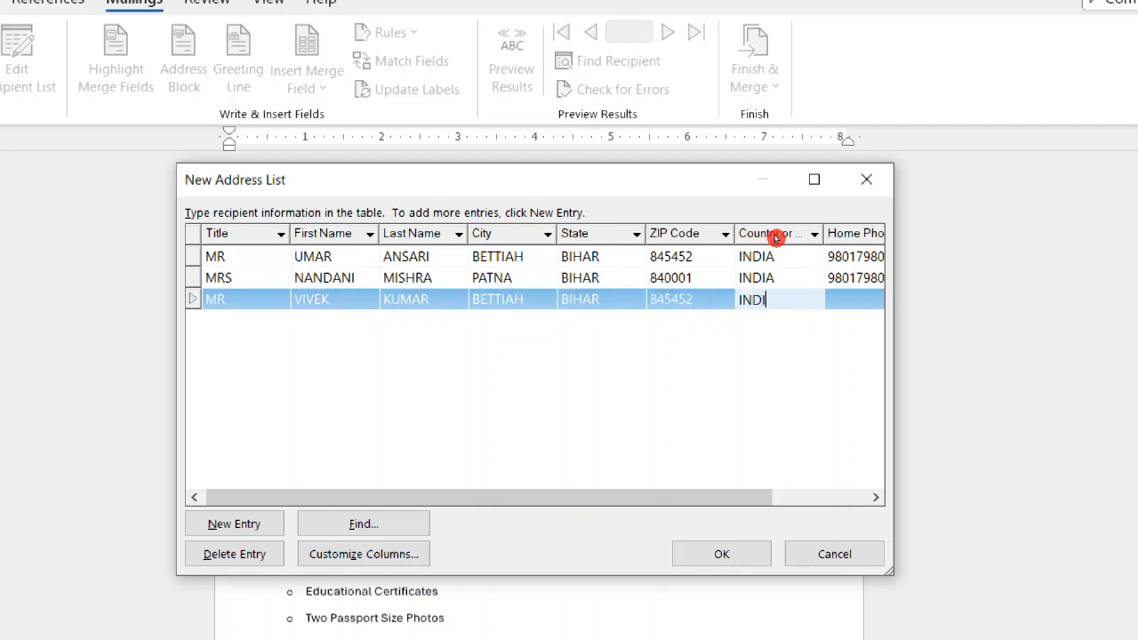
{"action": "left_click", "coordinate": [846, 291]}
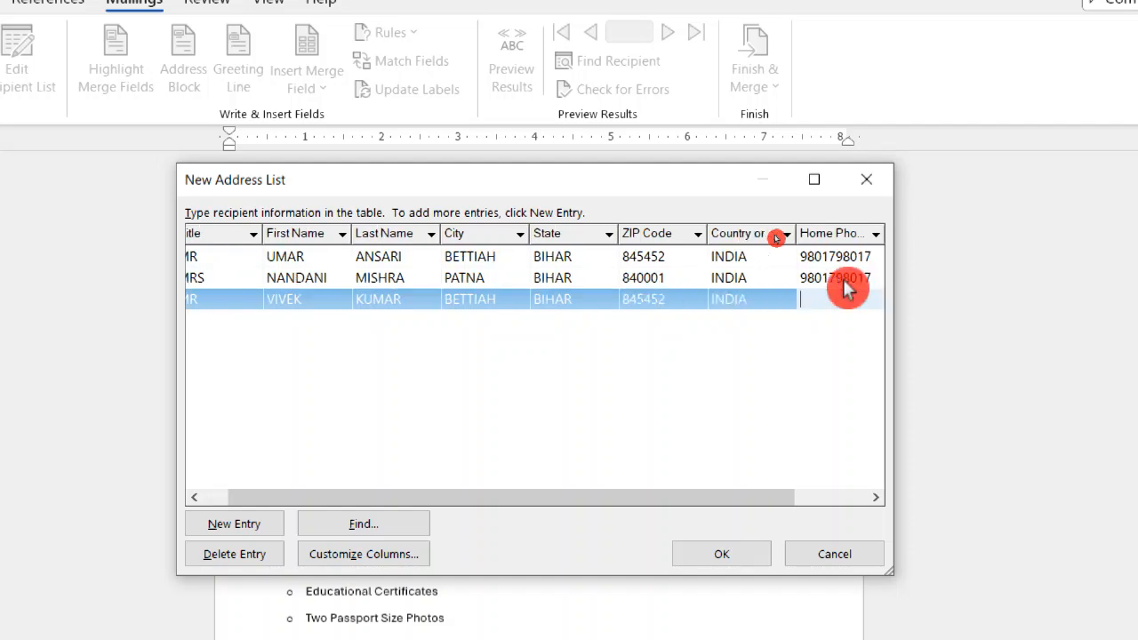
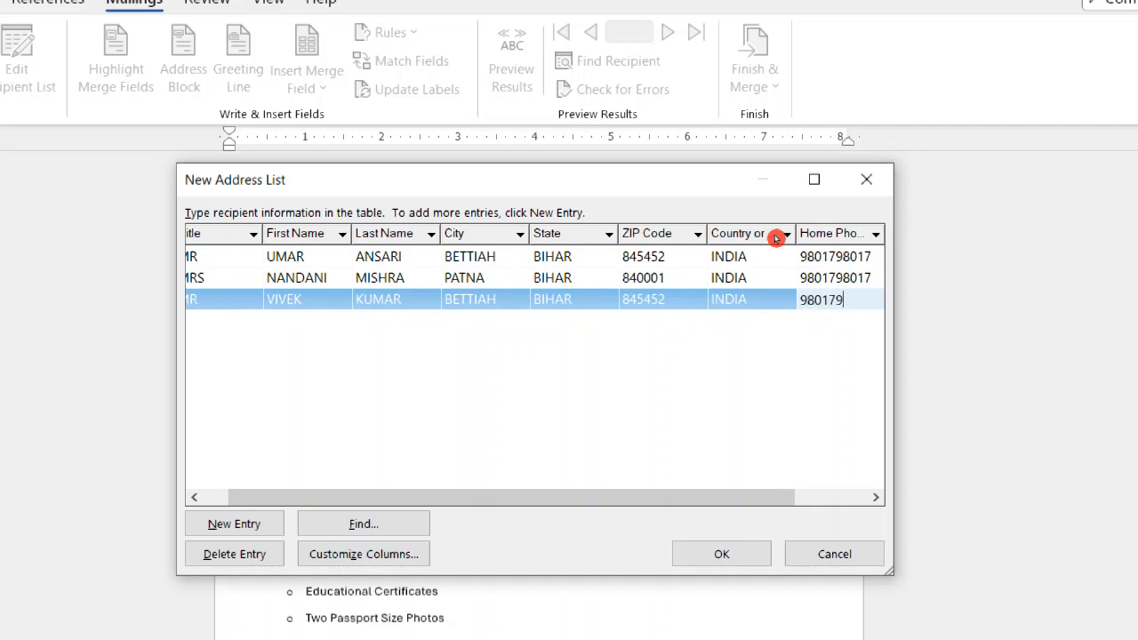
{"action": "key", "text": "Tab"}
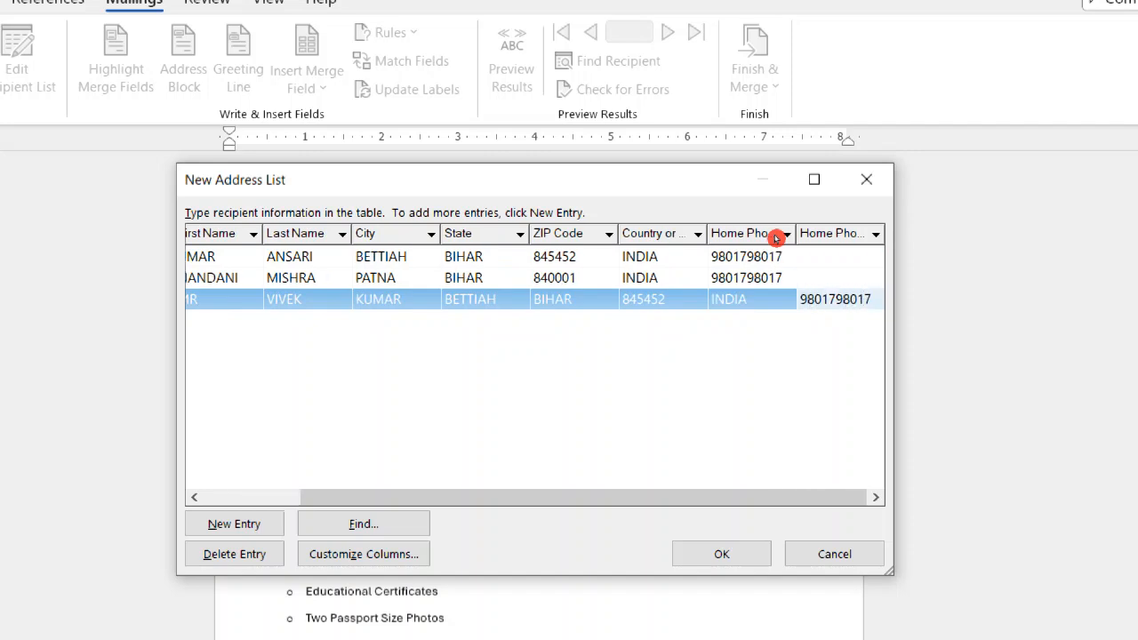
Add a fourth recipient row, leaving the third recipient's e-mail address empty, and set the new row's title to MR.
{"action": "key", "text": "Tab"}
{"action": "type", "text": "M"}
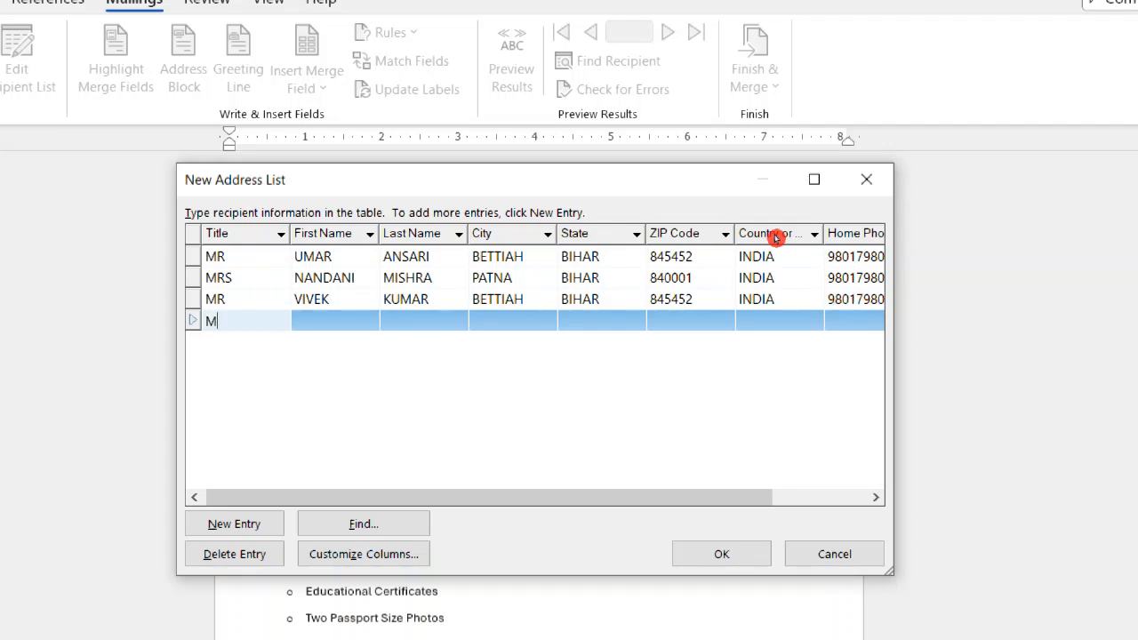
{"action": "key", "text": "Tab"}
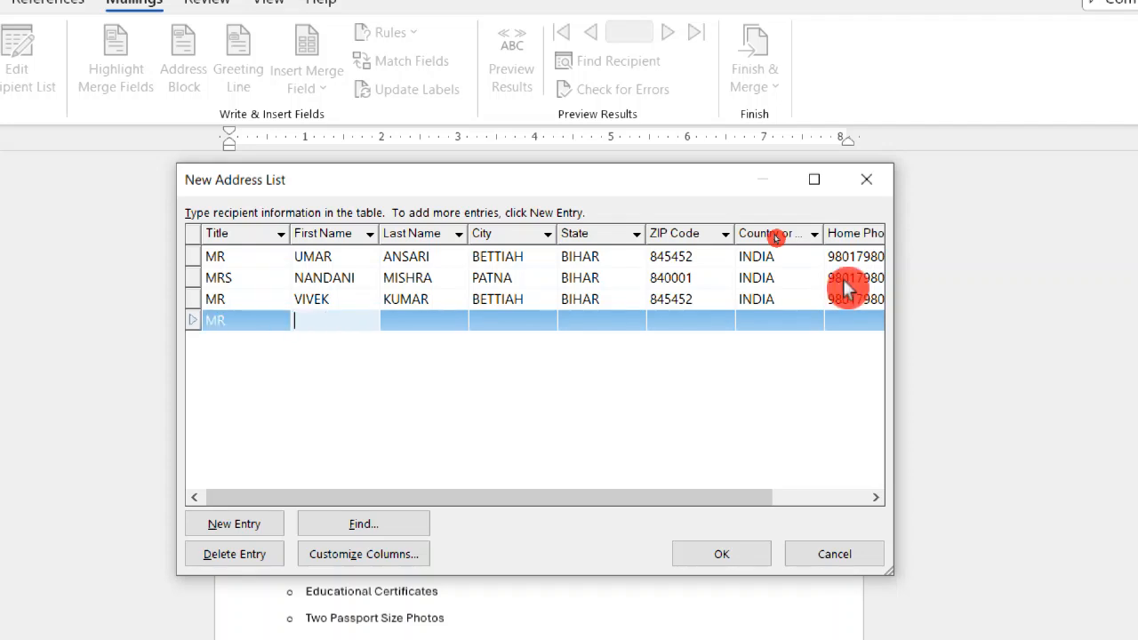
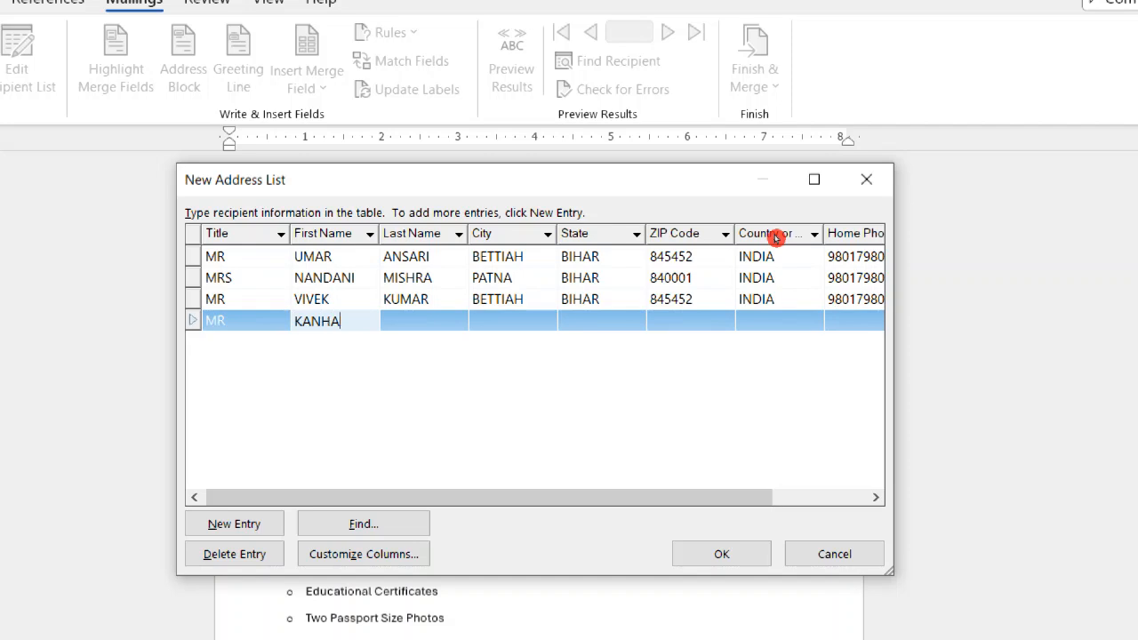
Enter the fourth recipient's first and last name, correcting the spelling of the first name.
{"action": "key", "text": "Tab"}
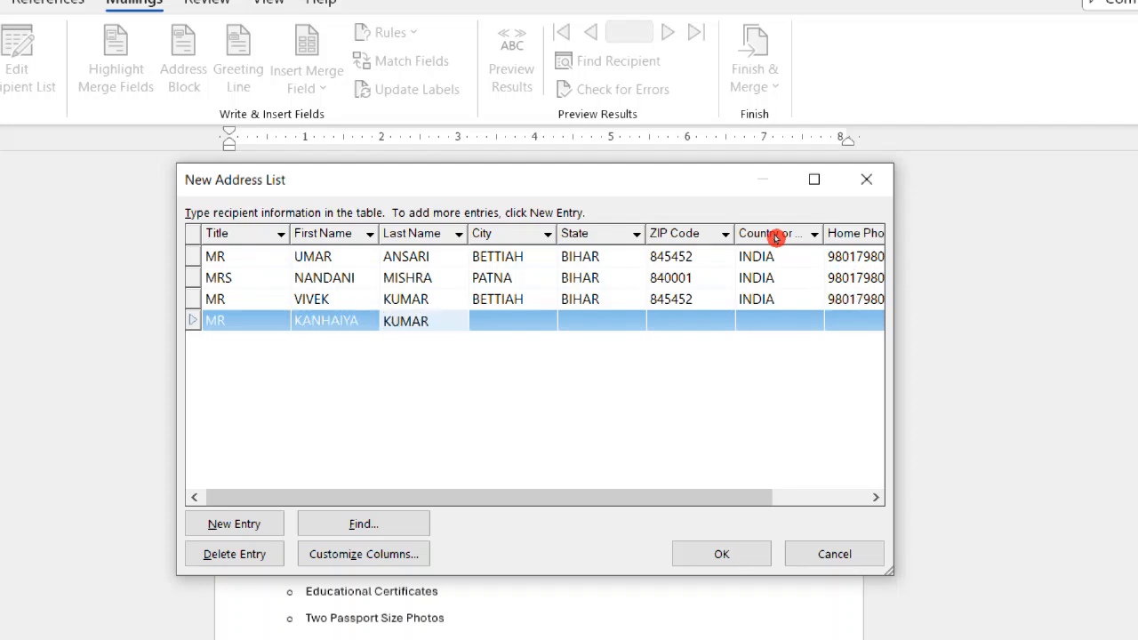
{"action": "key", "text": "Tab"}
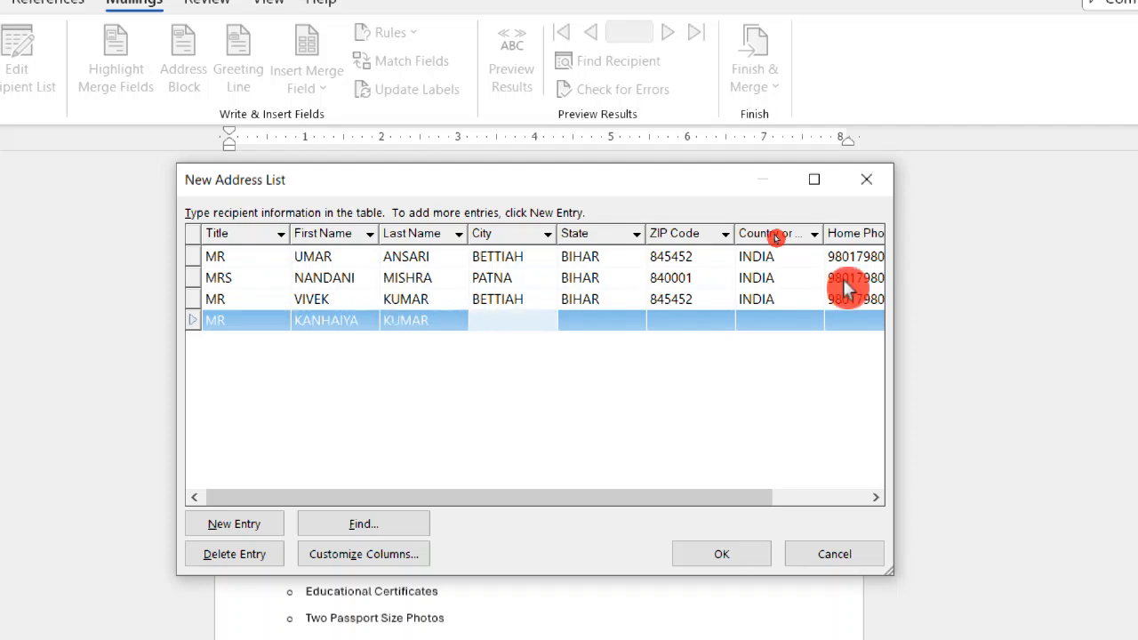
Fill in the fourth recipient's city, state and ZIP code.
{"action": "type", "text": "PATNA"}
{"action": "key", "text": "Tab"}
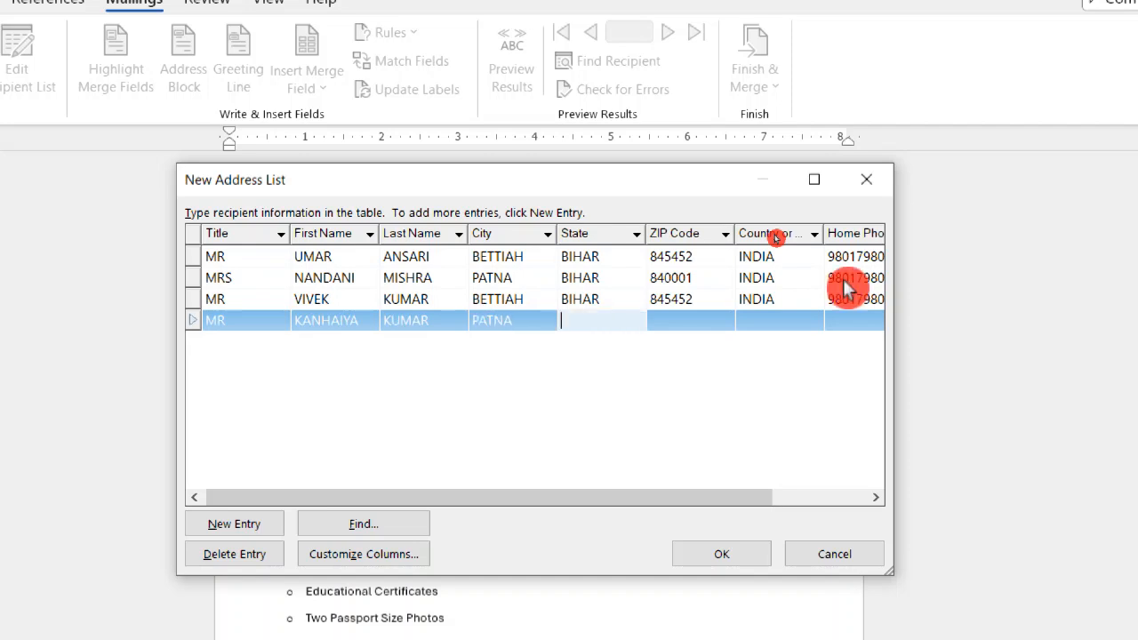
{"action": "type", "text": "BIHAR"}
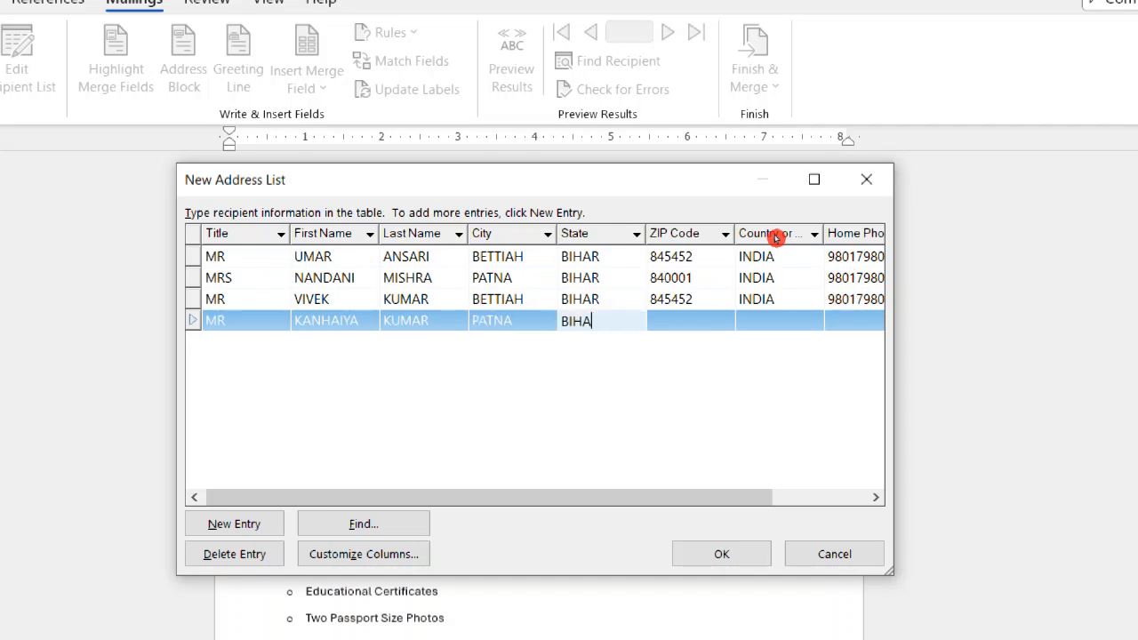
{"action": "key", "text": "Tab"}
{"action": "type", "text": "84"}
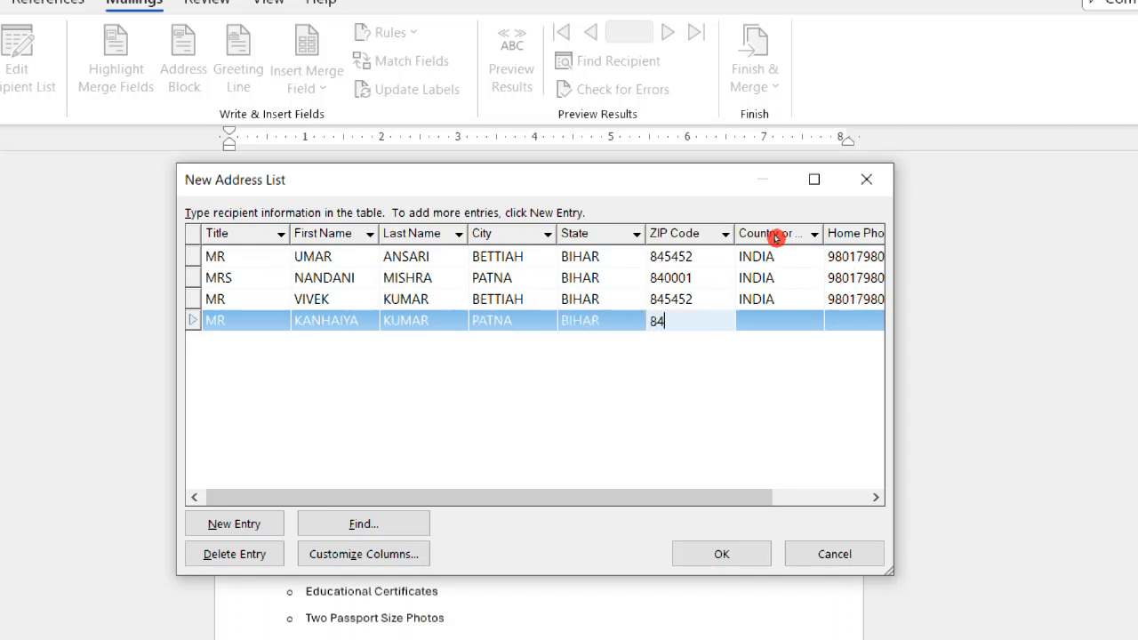
{"action": "type", "text": "0001"}
Set the fourth recipient's country to INDIA and enter the home phone number.
{"action": "key", "text": "Tab"}
{"action": "type", "text": "INDIA"}
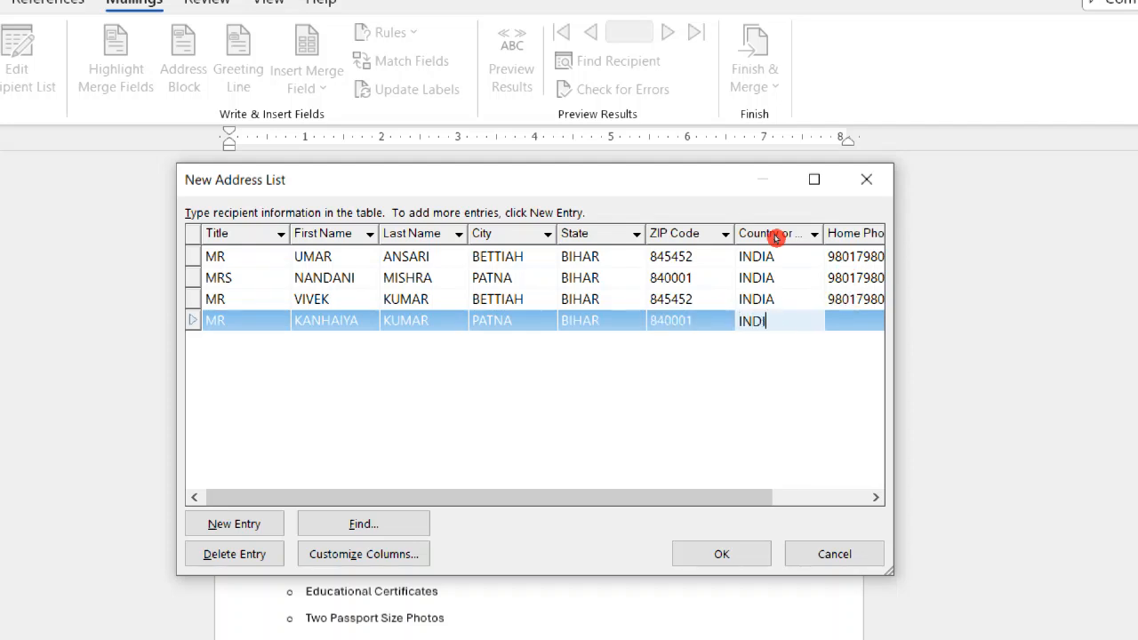
{"action": "key", "text": "Tab"}
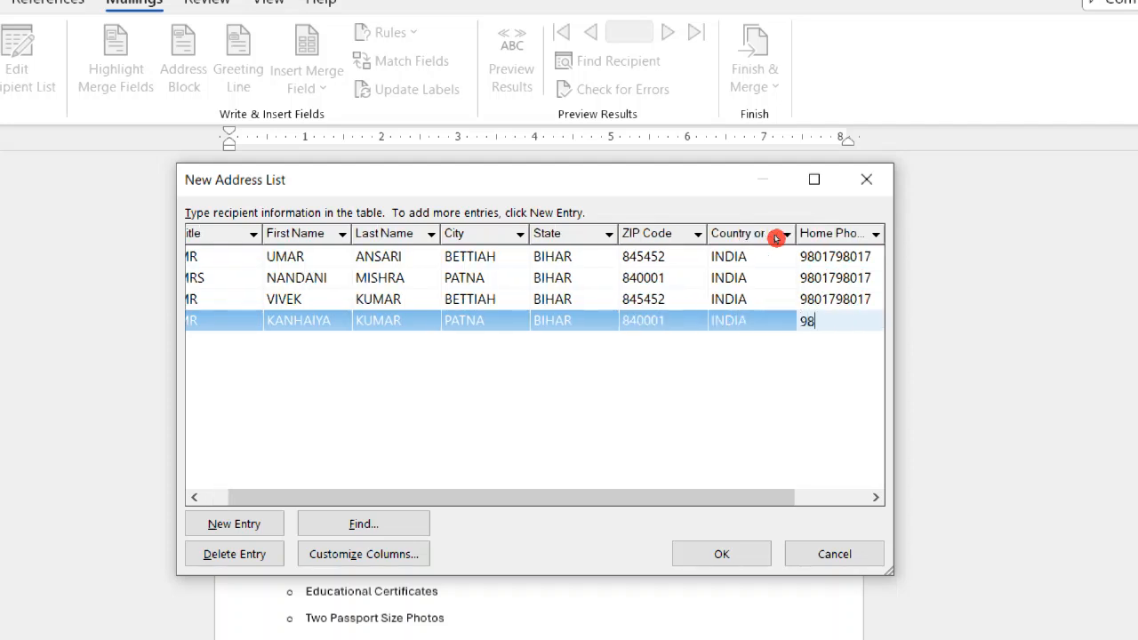
{"action": "key", "text": "Tab"}
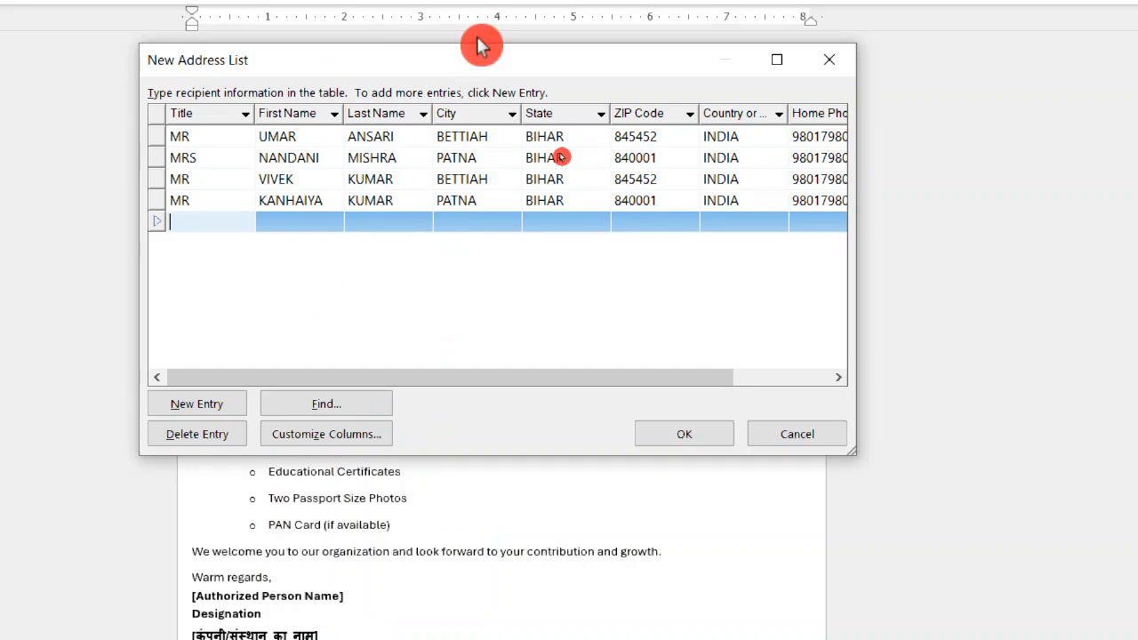
Finish the recipient list and save it in My Data Sources as DATA FOR OFFER LETTER.
{"action": "left_click", "coordinate": [712, 422]}
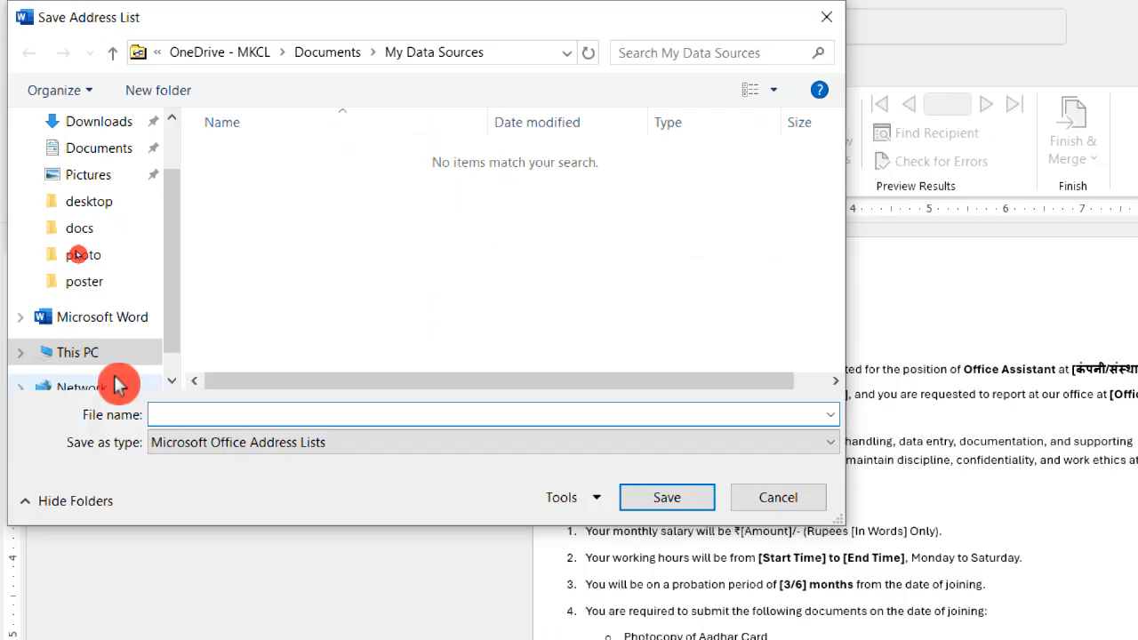
{"action": "scroll", "coordinate": [115, 382], "scroll_direction": "down", "scroll_amount": 3}
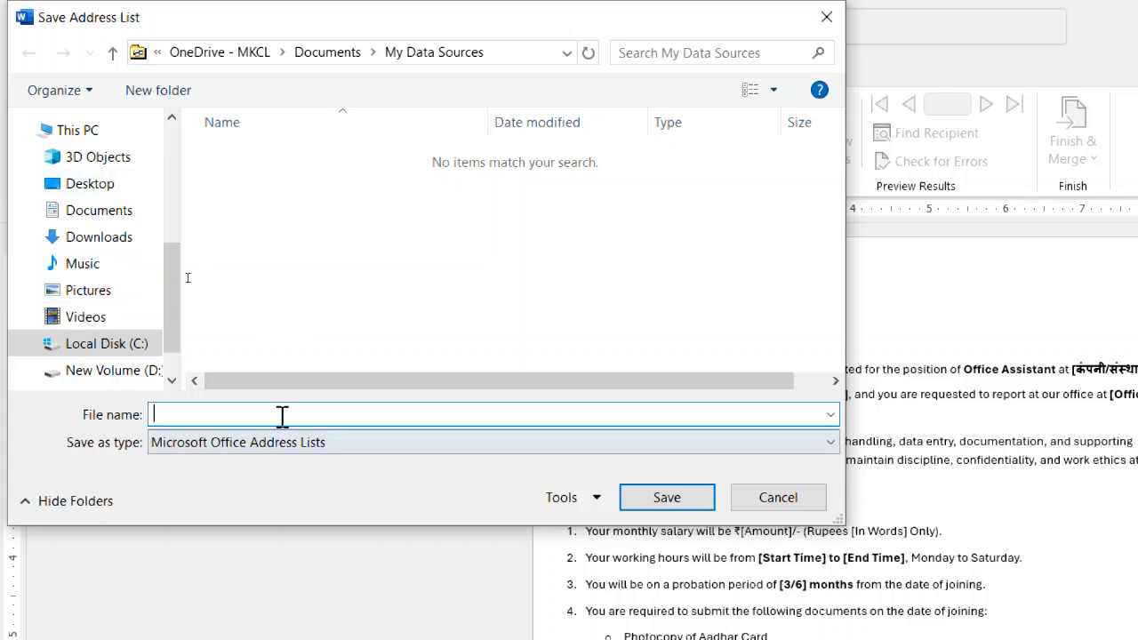
{"action": "type", "text": "DA"}
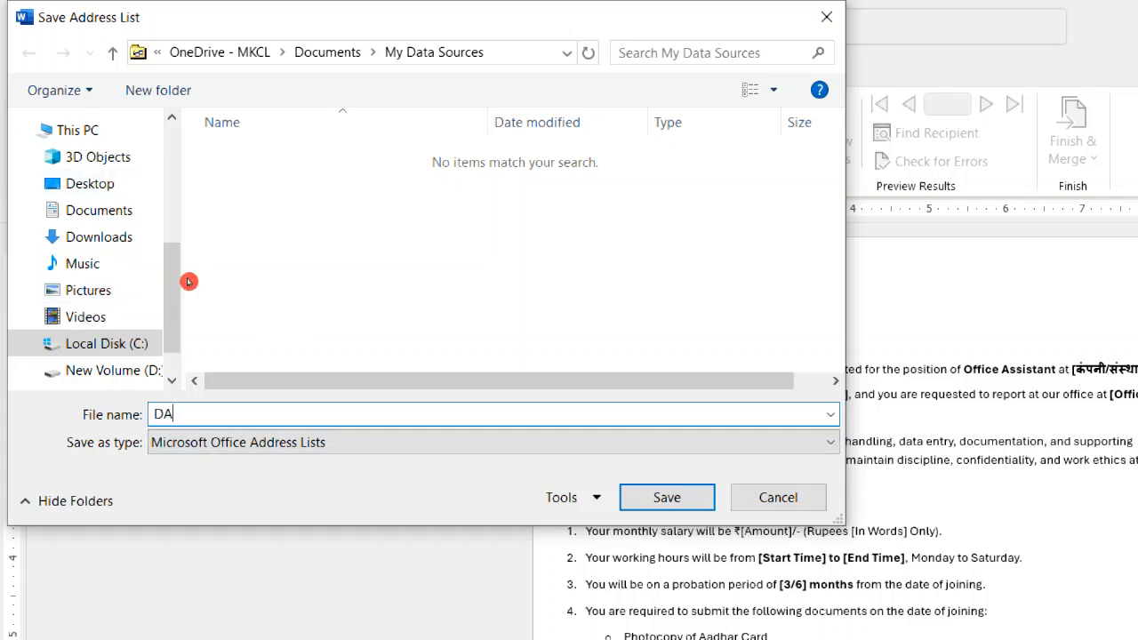
{"action": "type", "text": "TAVFOR OFFER LETTER"}
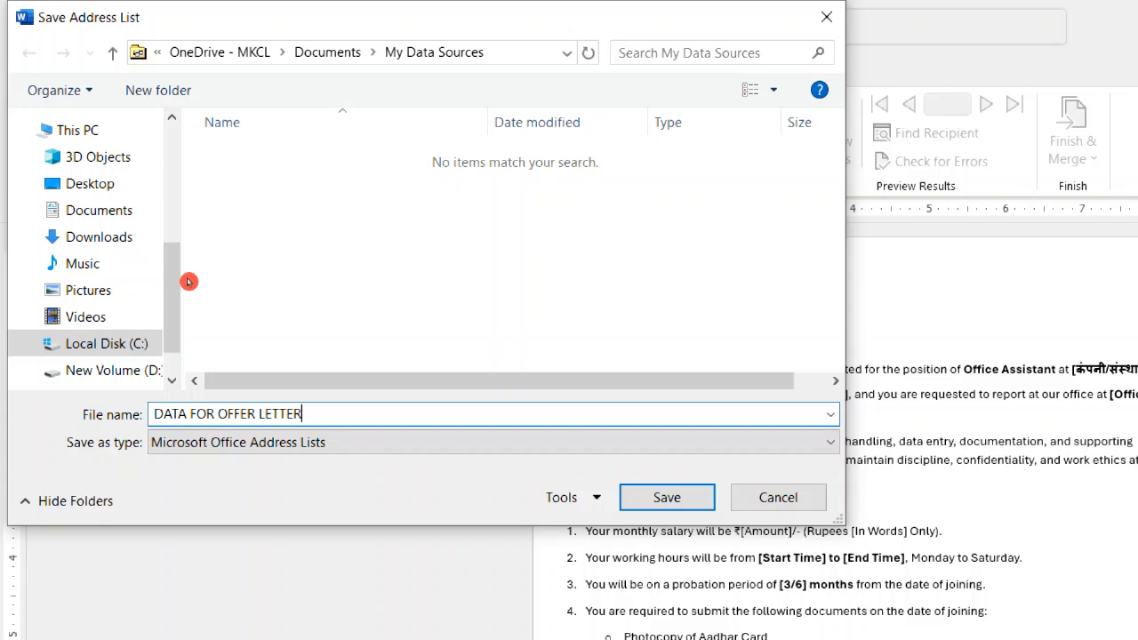
{"action": "left_click", "coordinate": [667, 498]}
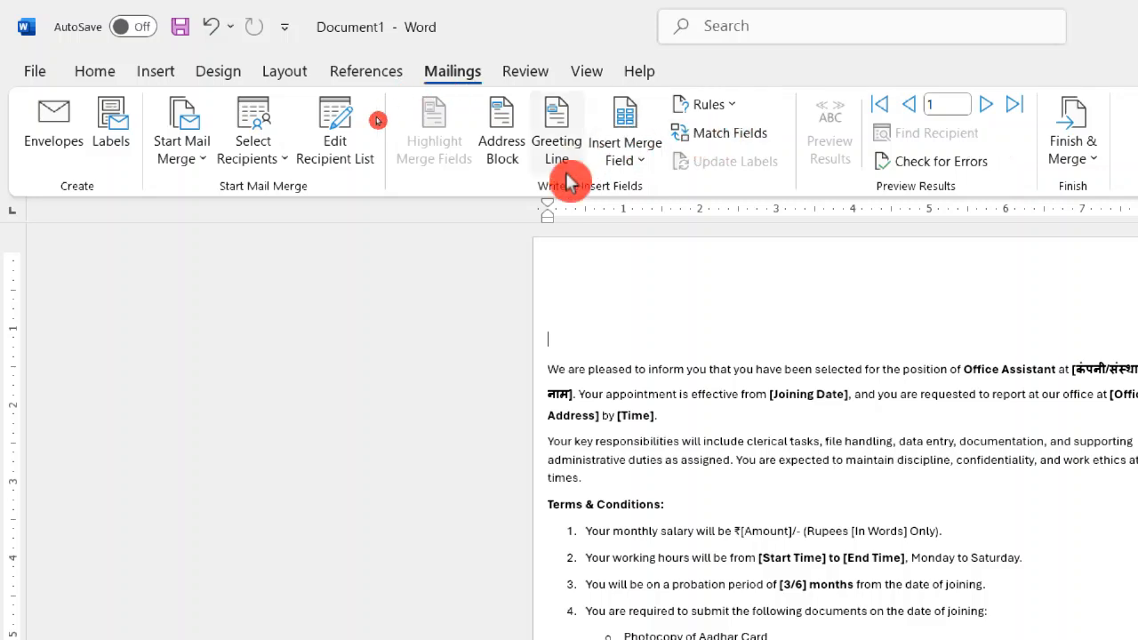
Examine the address block formats and the first recipient's preview without inserting the block.
{"action": "left_click", "coordinate": [504, 168]}
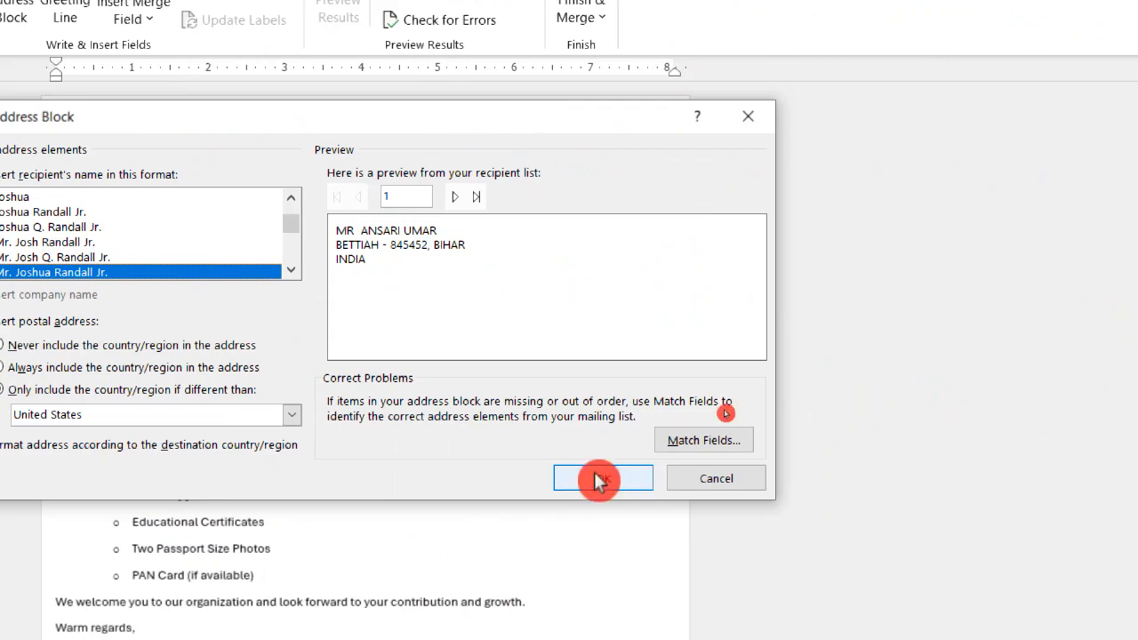
{"action": "left_click", "coordinate": [761, 120]}
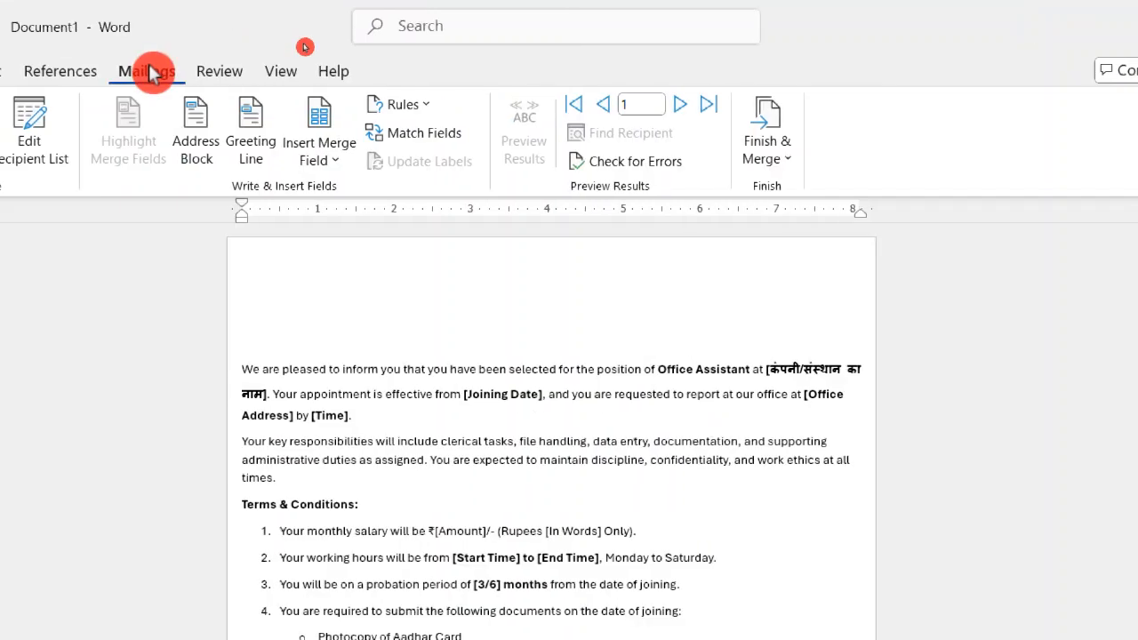
Start a greeting line for the letter and set its recipient name format to Mr. and Mrs. Randall.
{"action": "left_click", "coordinate": [256, 163]}
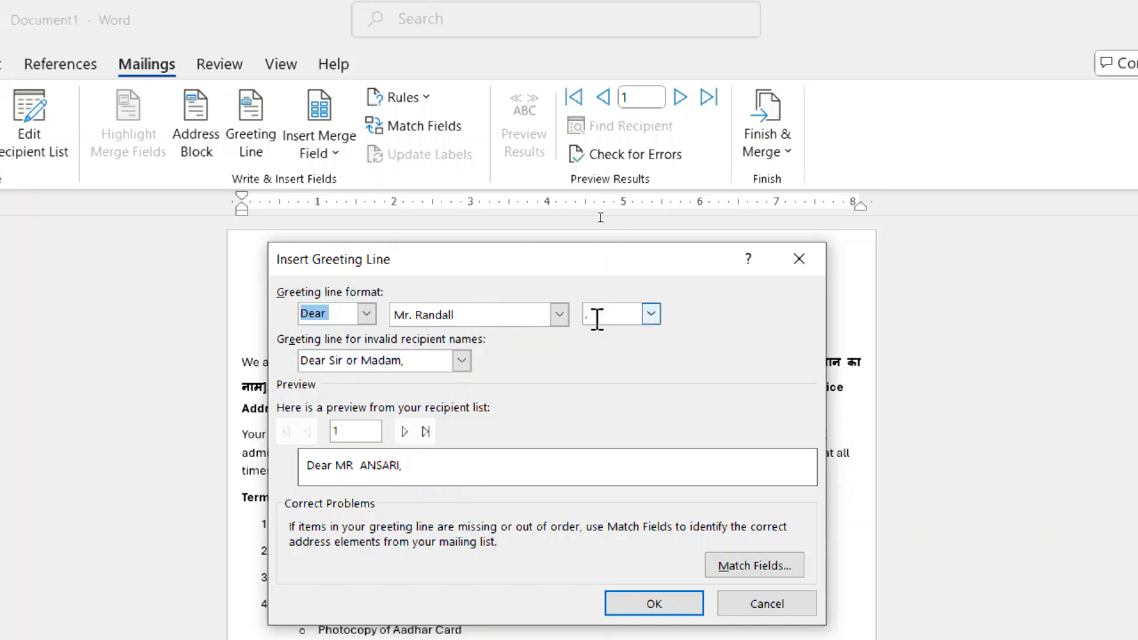
{"action": "left_click", "coordinate": [557, 316]}
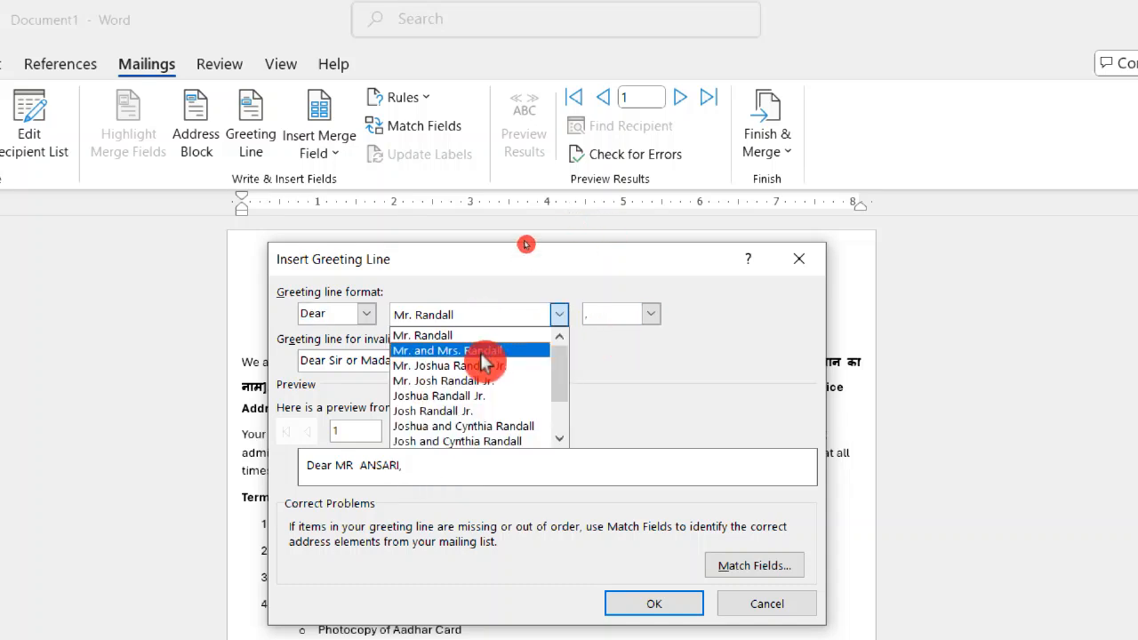
{"action": "left_click", "coordinate": [485, 359]}
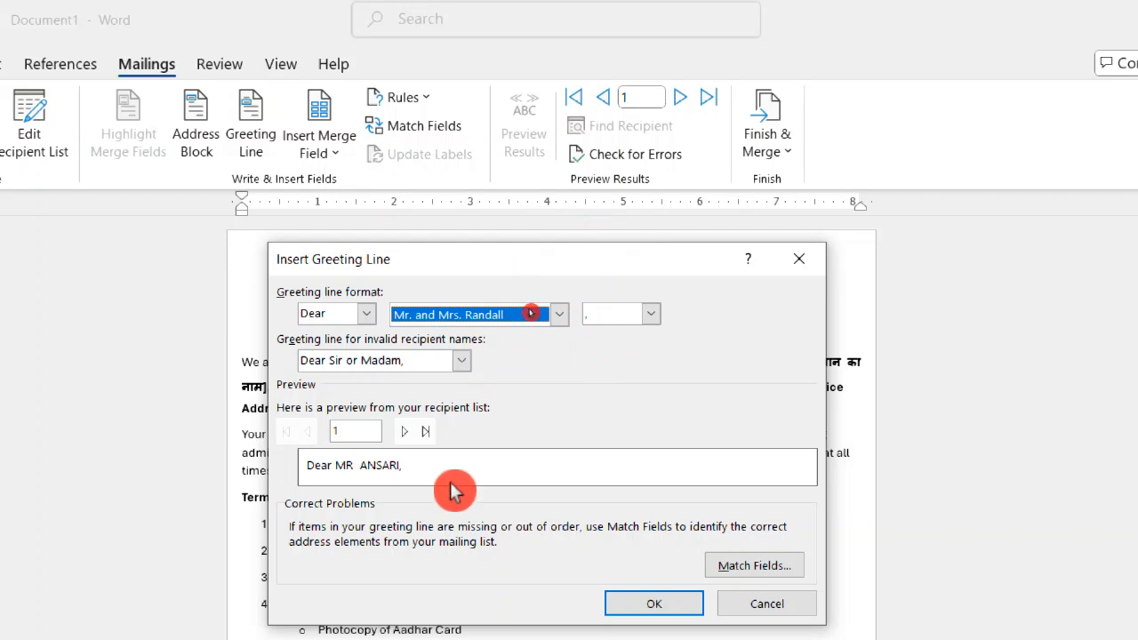
Insert the greeting line with Dear Sir or Madam, as the fallback for invalid recipient names, and undo the insertion.
{"action": "left_click", "coordinate": [462, 361]}
{"action": "left_click", "coordinate": [405, 394]}
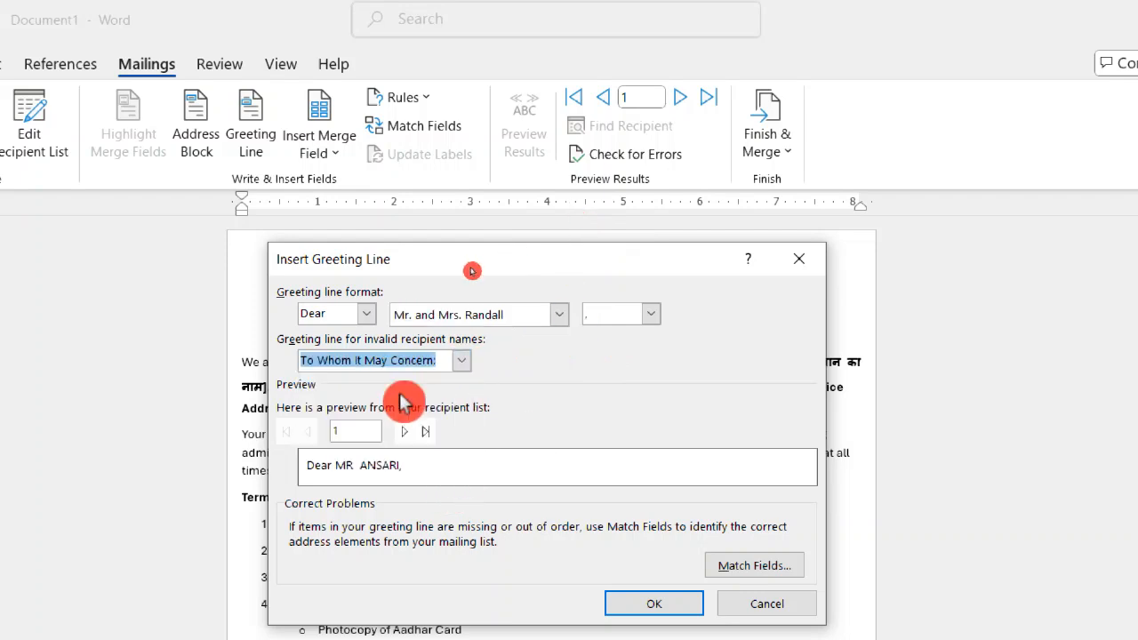
{"action": "left_click", "coordinate": [460, 361]}
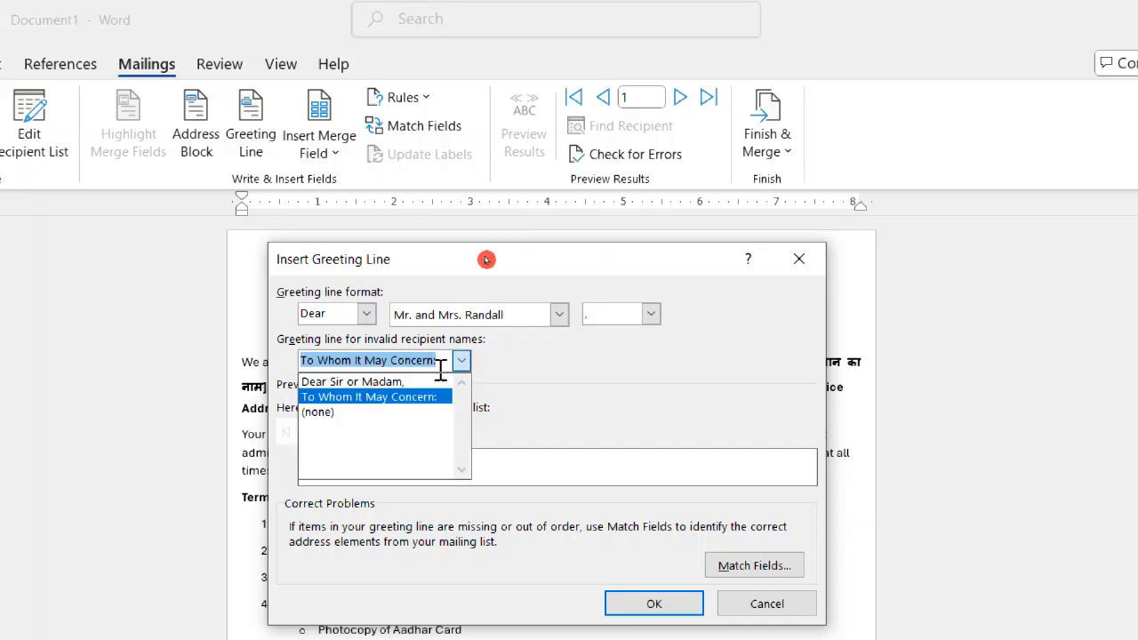
{"action": "left_click", "coordinate": [414, 383]}
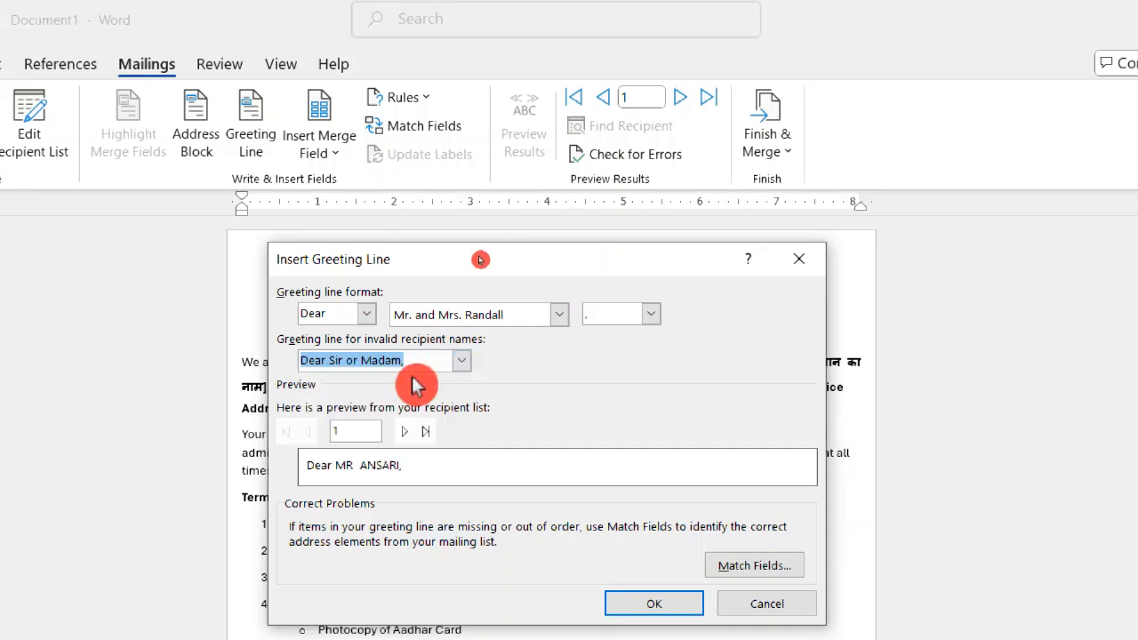
{"action": "left_click", "coordinate": [669, 598]}
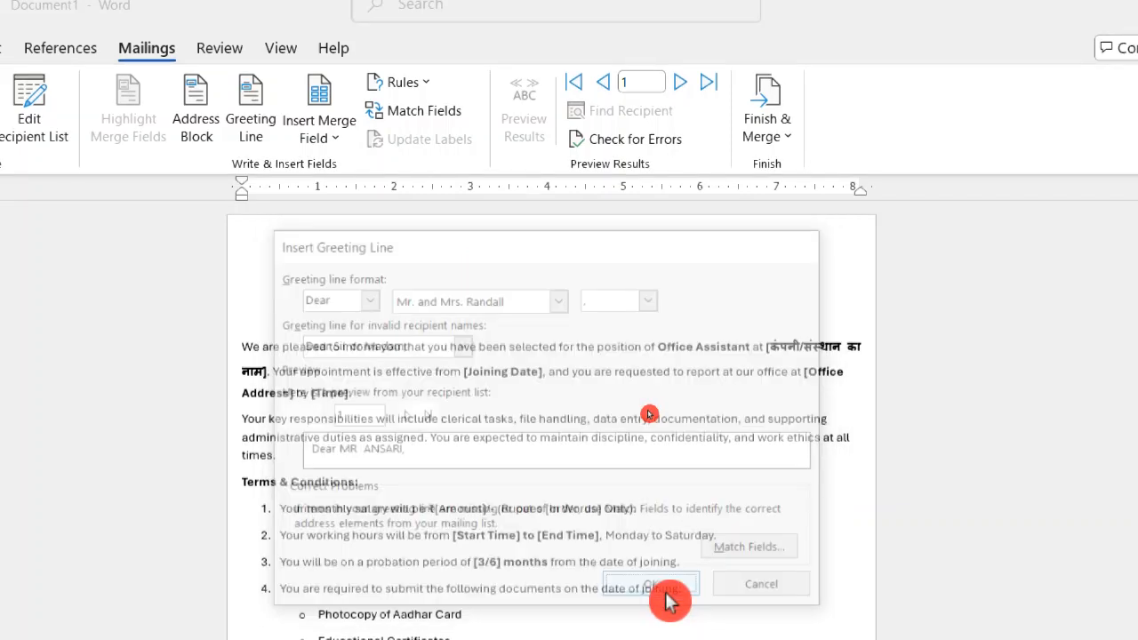
{"action": "key", "text": "ctrl+z"}
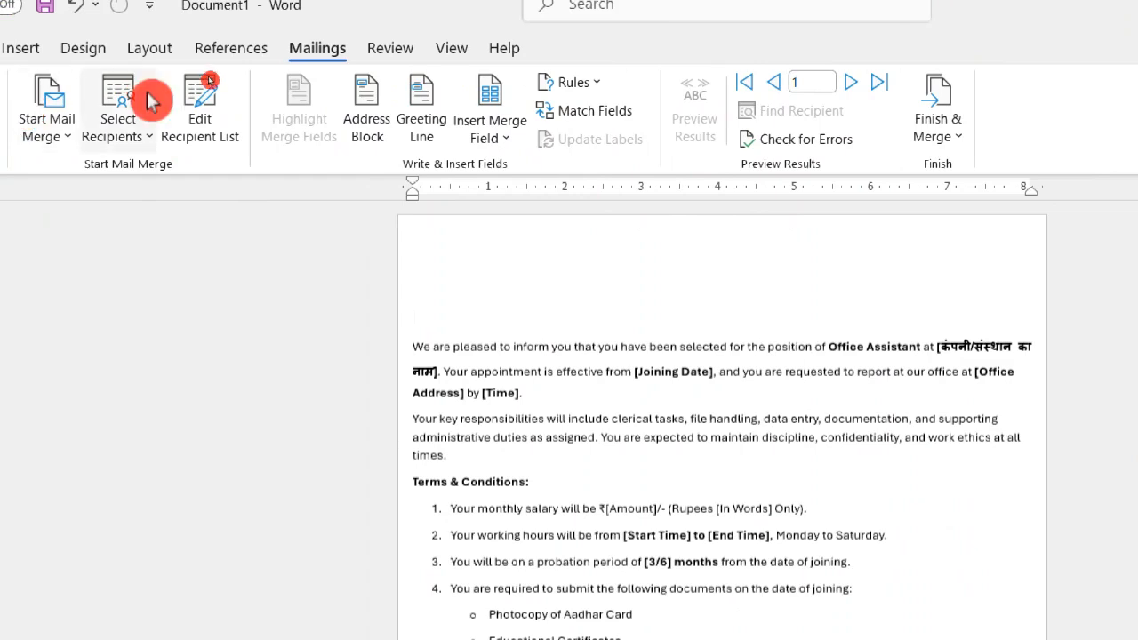
Insert the Title, First_Name and Last_Name merge fields without spaces above the letter body and start a new line.
{"action": "left_click", "coordinate": [508, 137]}
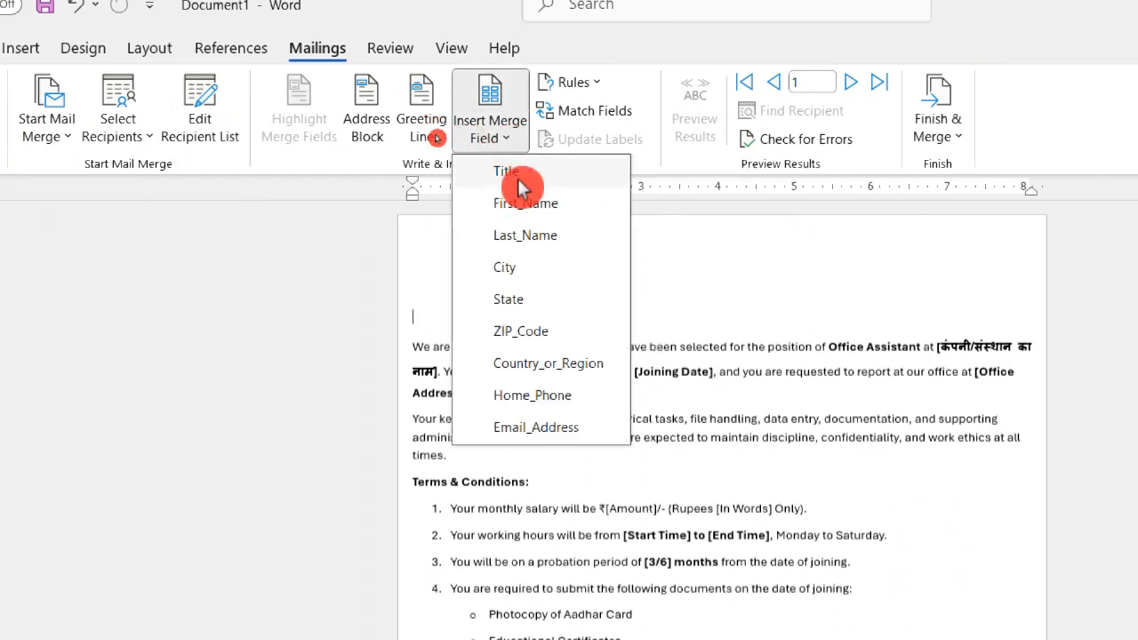
{"action": "left_click", "coordinate": [522, 173]}
{"action": "left_click", "coordinate": [519, 133]}
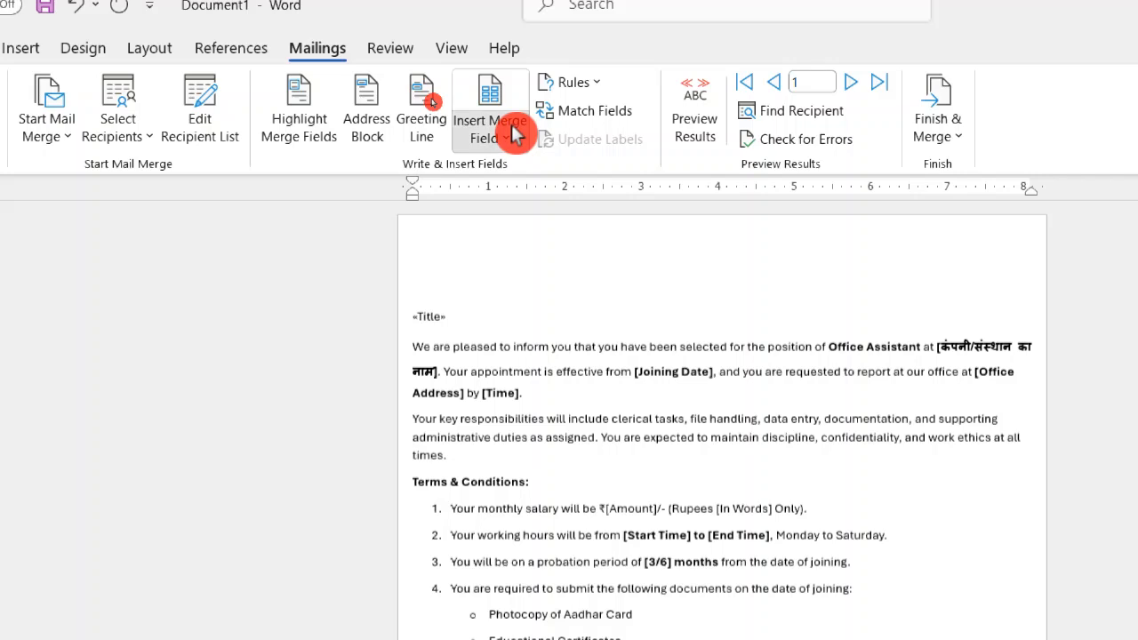
{"action": "left_click", "coordinate": [534, 205]}
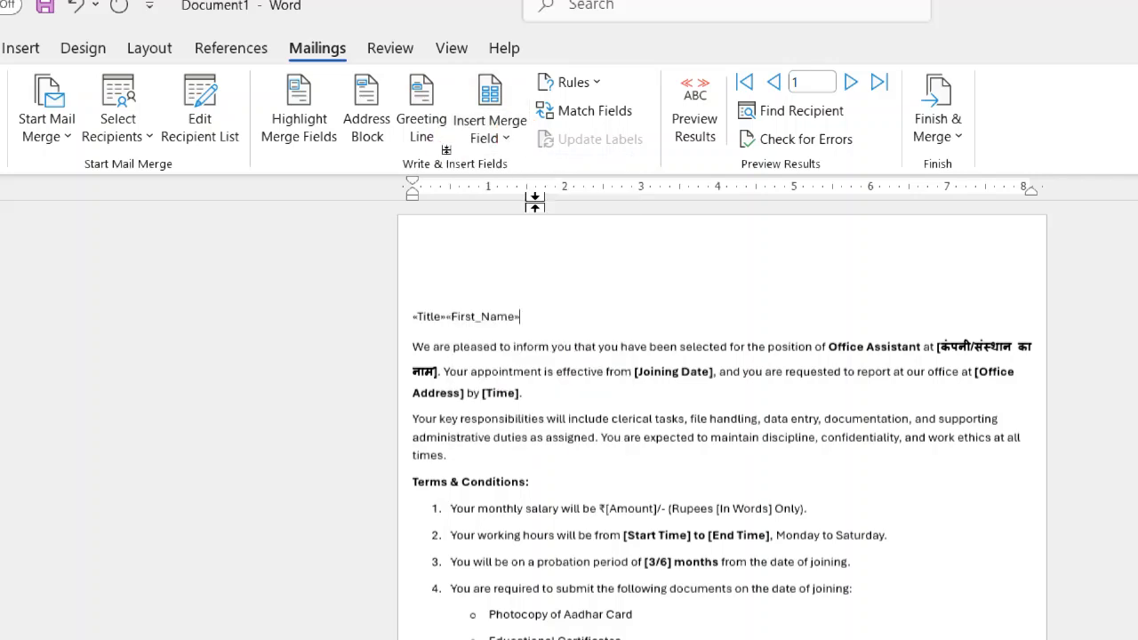
{"action": "left_click", "coordinate": [508, 133]}
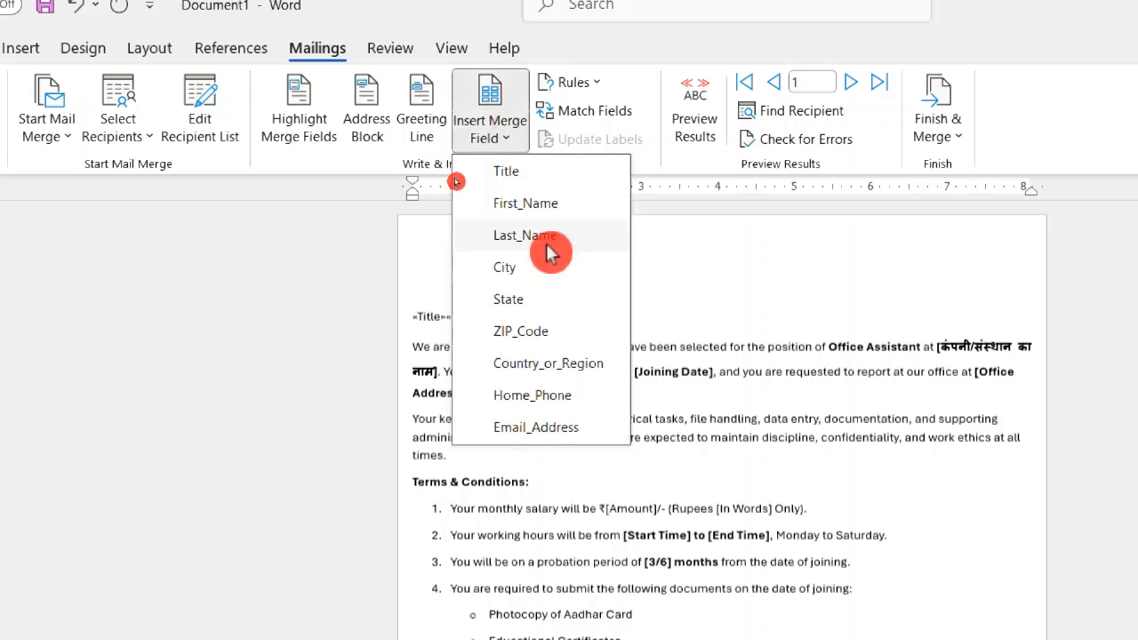
{"action": "left_click", "coordinate": [549, 244]}
{"action": "key", "text": "Return"}
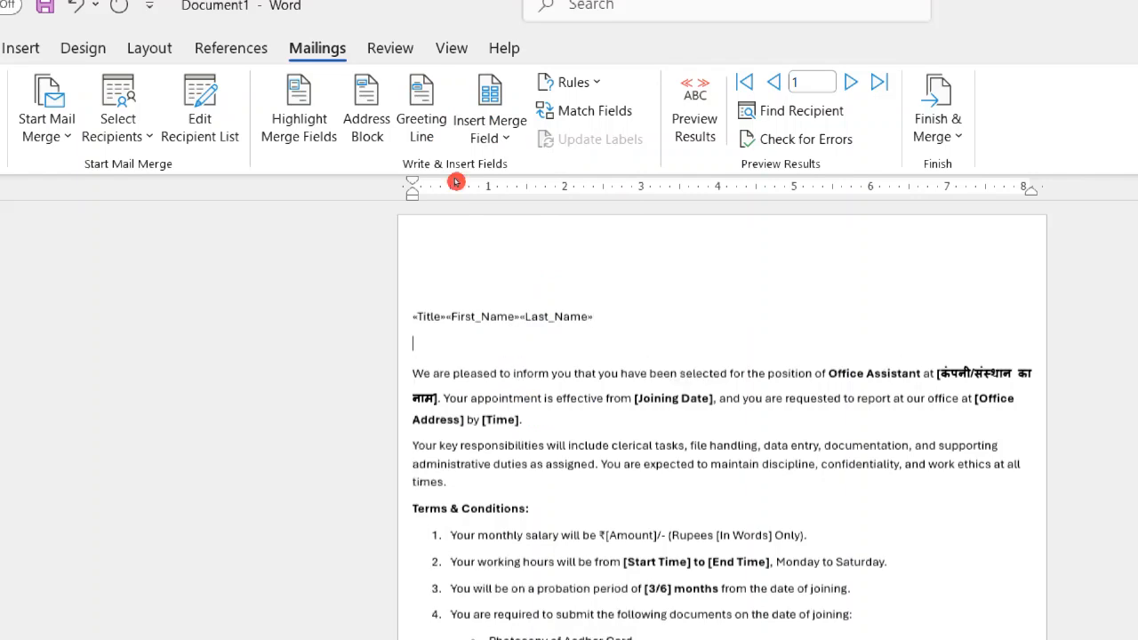
Insert the City and State merge fields without a space on the second address line and start another line.
{"action": "left_click", "coordinate": [487, 142]}
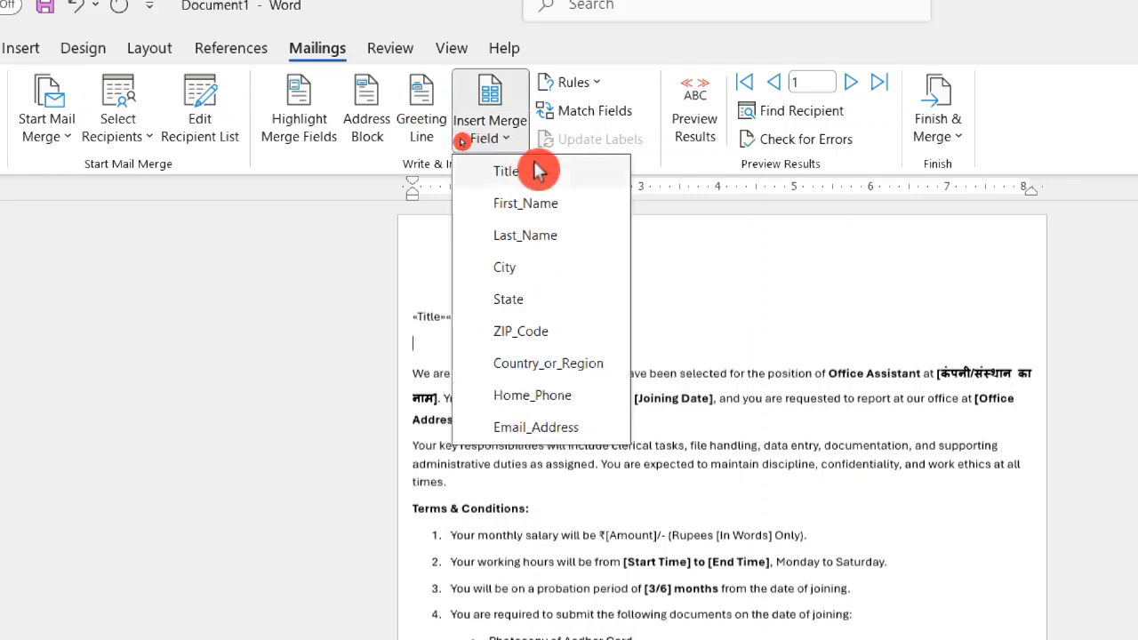
{"action": "left_click", "coordinate": [530, 281]}
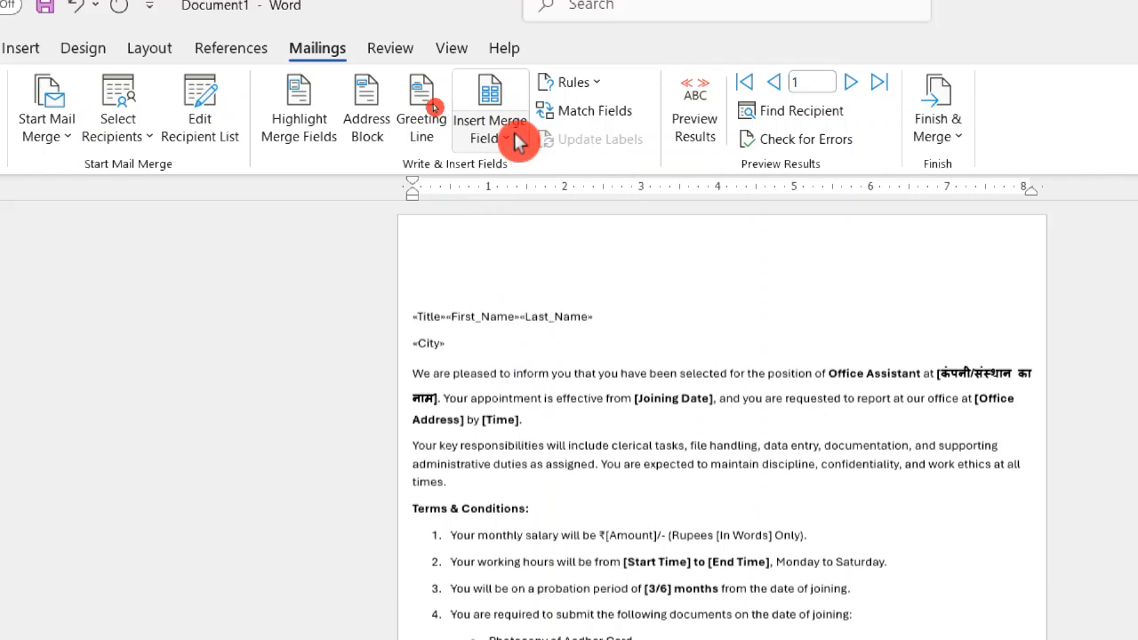
{"action": "left_click", "coordinate": [523, 142]}
{"action": "left_click", "coordinate": [555, 302]}
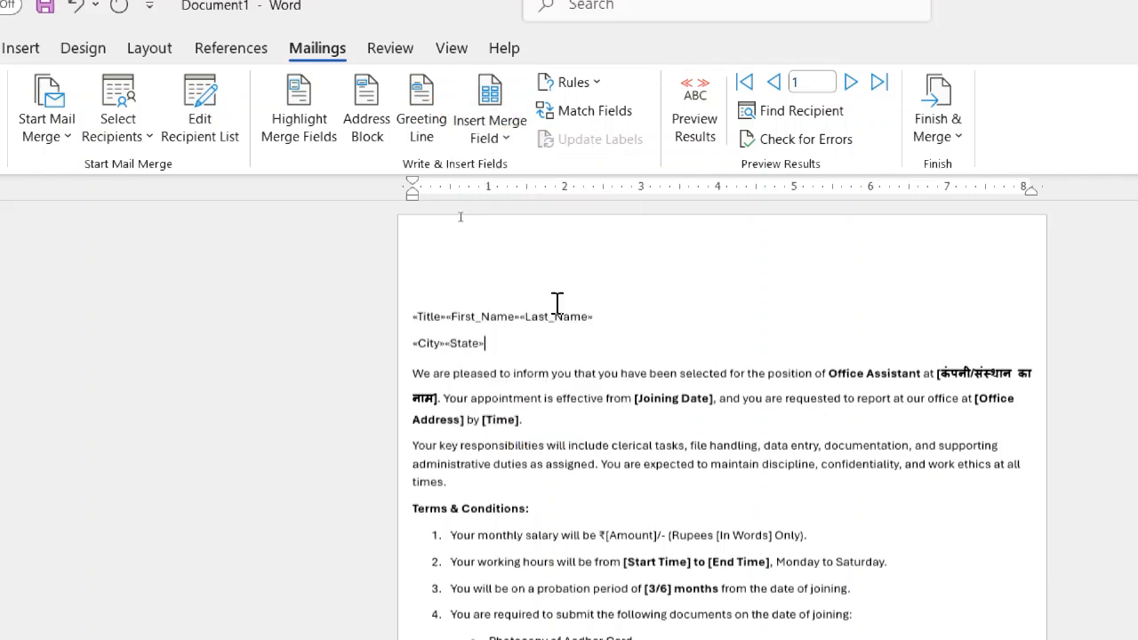
{"action": "left_click", "coordinate": [506, 136]}
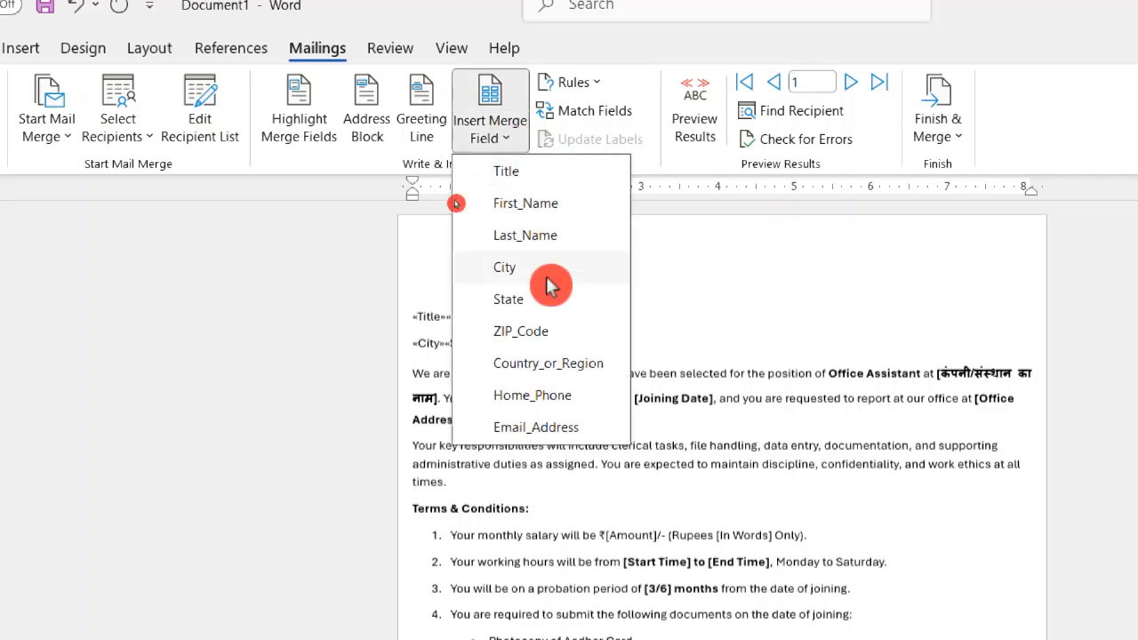
{"action": "left_click", "coordinate": [691, 248]}
{"action": "key", "text": "Return"}
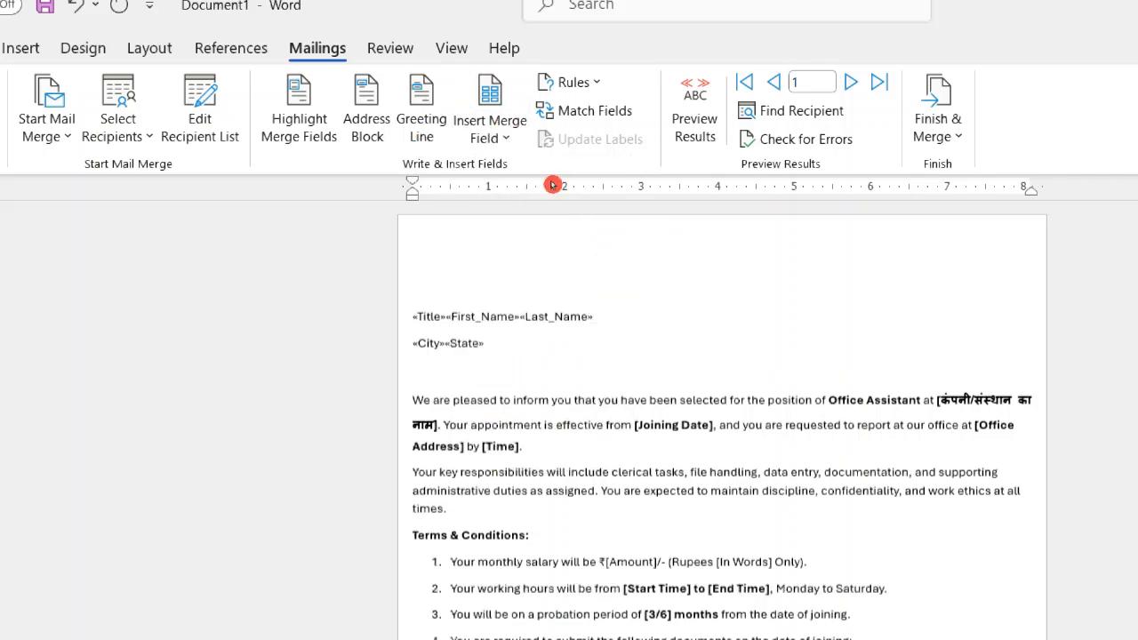
Insert the ZIP_Code and Country_or_Region merge fields on the third address line and Home_Phone on the fourth.
{"action": "left_click", "coordinate": [509, 138]}
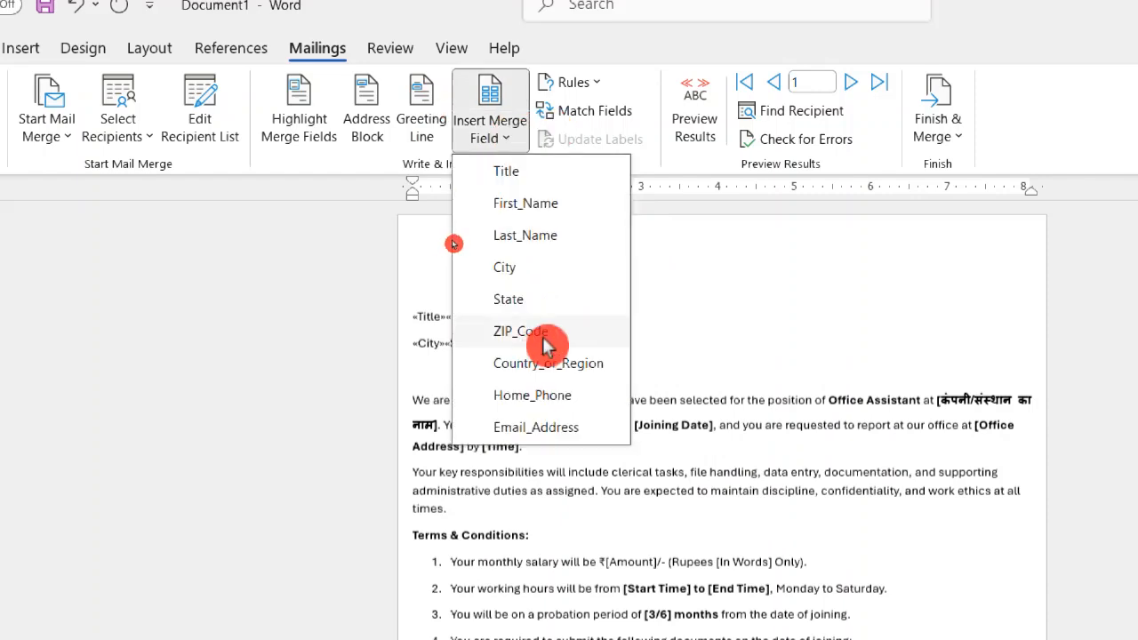
{"action": "left_click", "coordinate": [544, 338]}
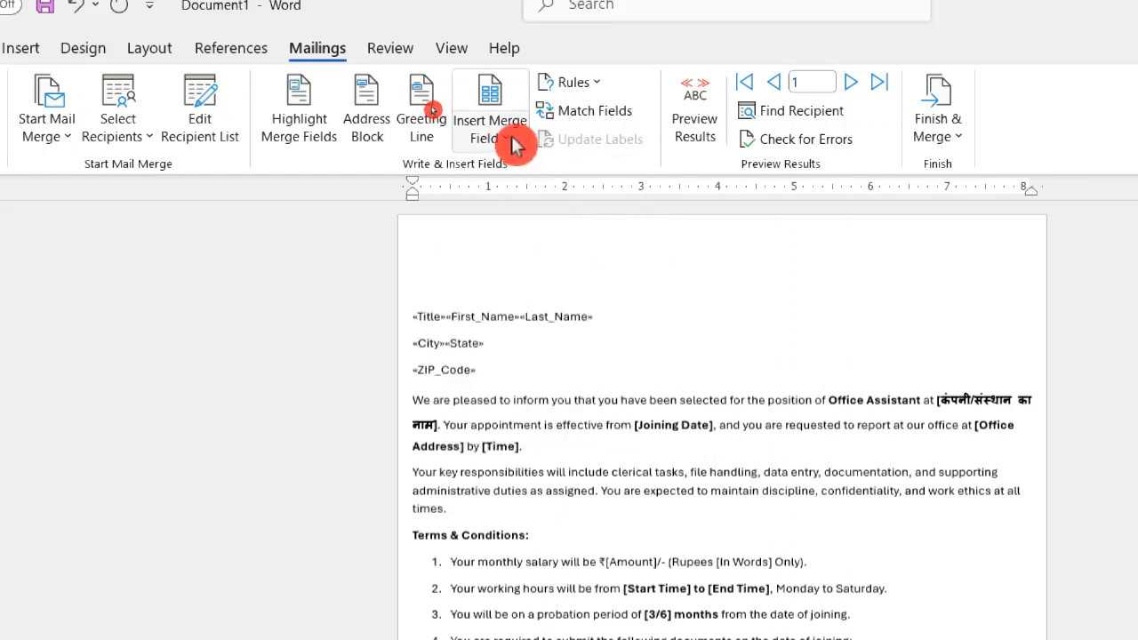
{"action": "left_click", "coordinate": [514, 142]}
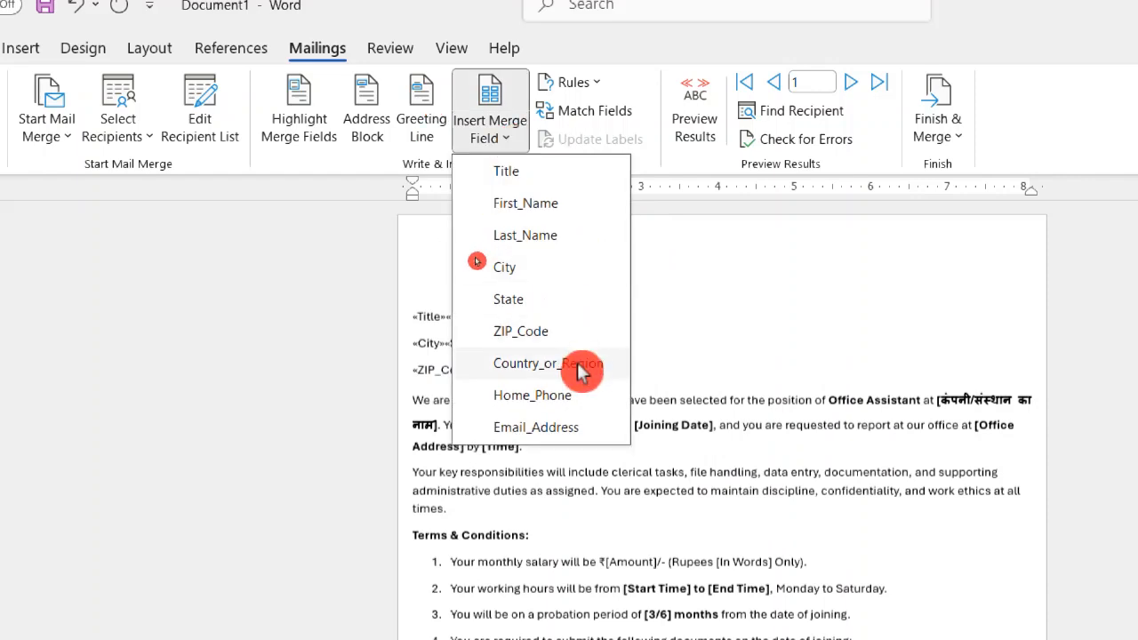
{"action": "left_click", "coordinate": [580, 366]}
{"action": "key", "text": "Return"}
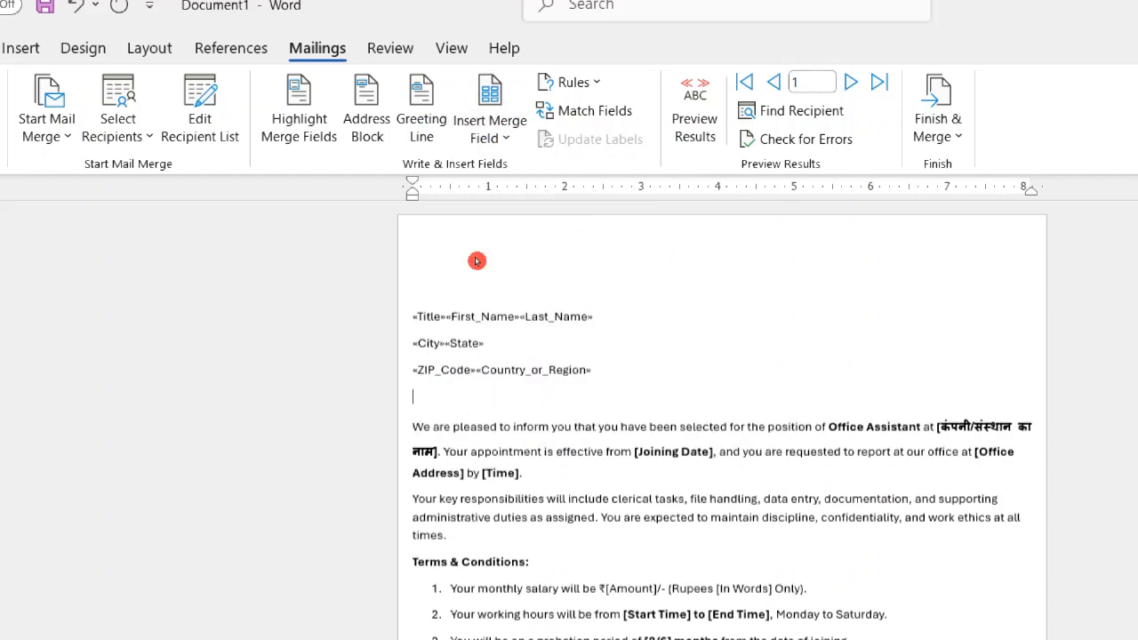
{"action": "left_click", "coordinate": [494, 140]}
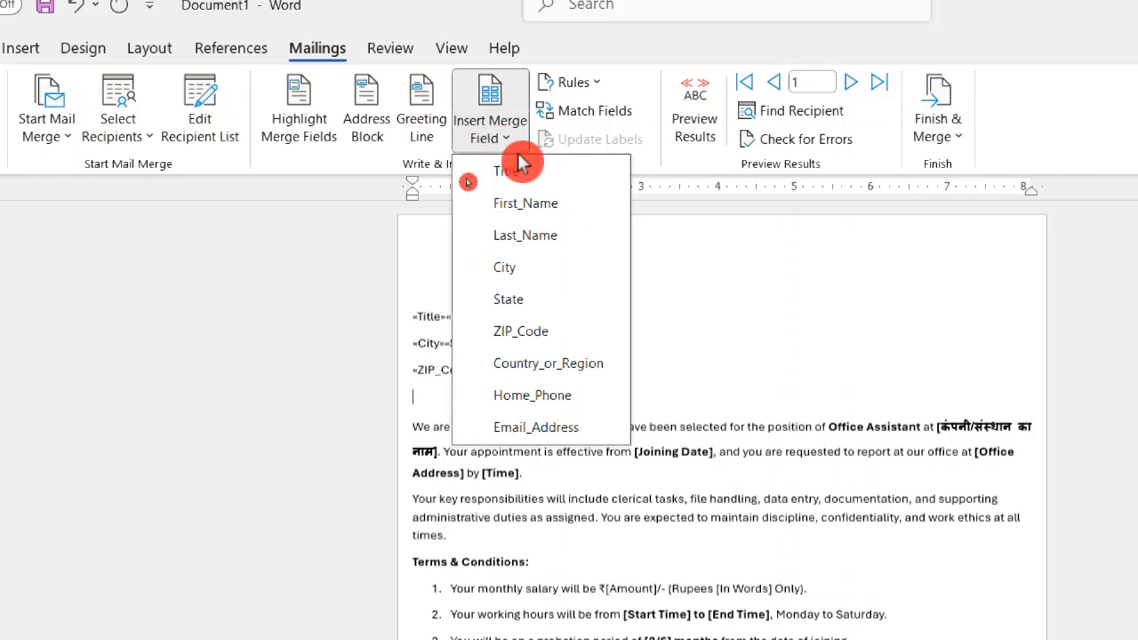
{"action": "left_click", "coordinate": [577, 400]}
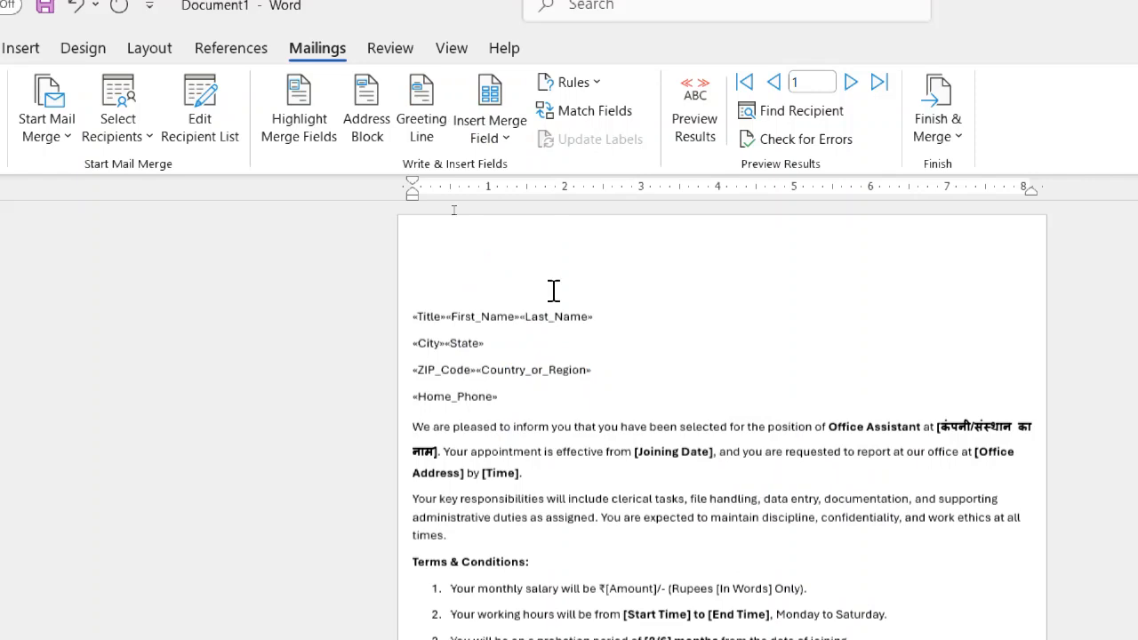
Preview the merge results in the letter for the first recipient.
{"action": "left_click", "coordinate": [698, 131]}
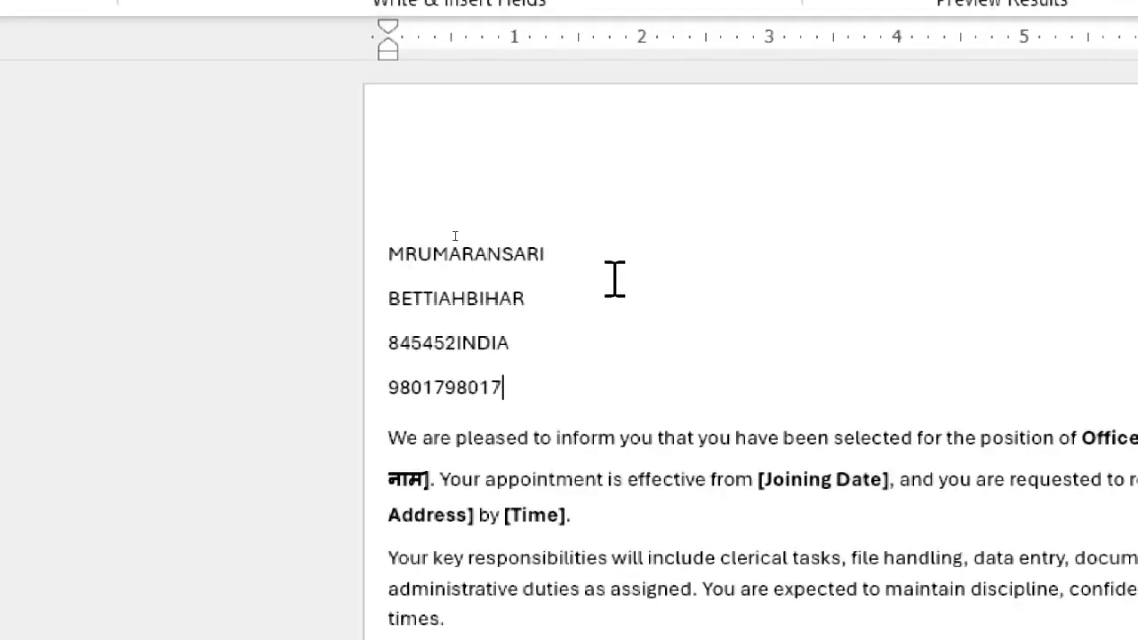
Clear the unspaced merge fields and the restored greeting line from above the letter body.
{"action": "key", "text": "alt+shift+k"}
{"action": "key", "text": "BackSpace"}
{"action": "key", "text": "BackSpace"}
{"action": "key", "text": "BackSpace"}
{"action": "key", "text": "BackSpace"}
{"action": "key", "text": "BackSpace"}
{"action": "key", "text": "BackSpace"}
{"action": "key", "text": "BackSpace"}
{"action": "key", "text": "BackSpace"}
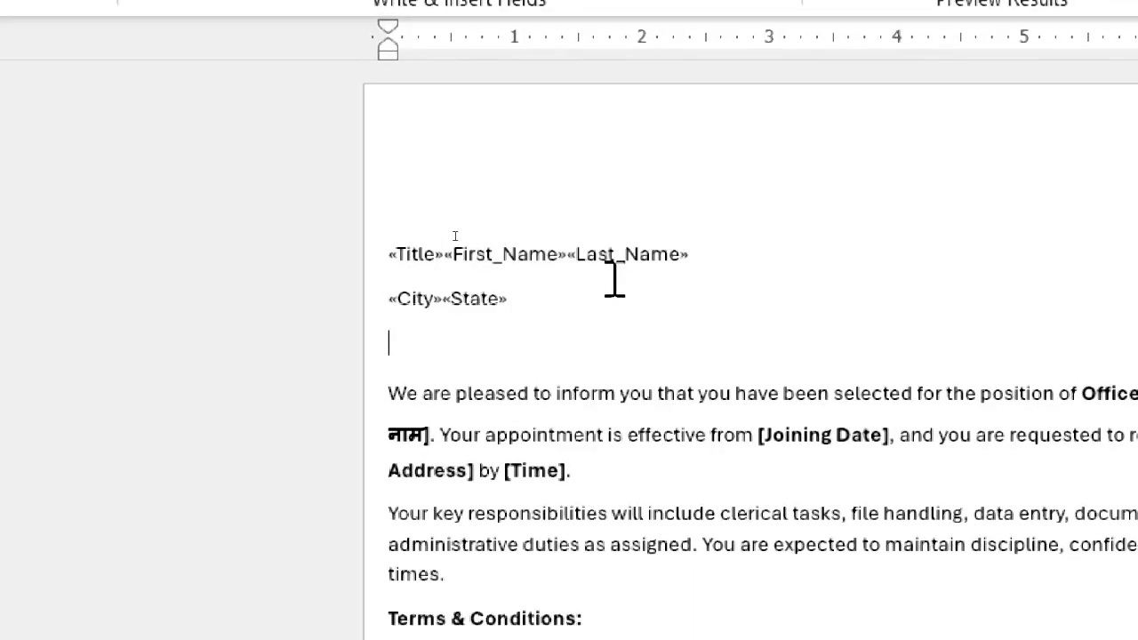
{"action": "key", "text": "ctrl+z"}
{"action": "key", "text": "ctrl+z"}
{"action": "key", "text": "ctrl+z"}
{"action": "key", "text": "ctrl+z"}
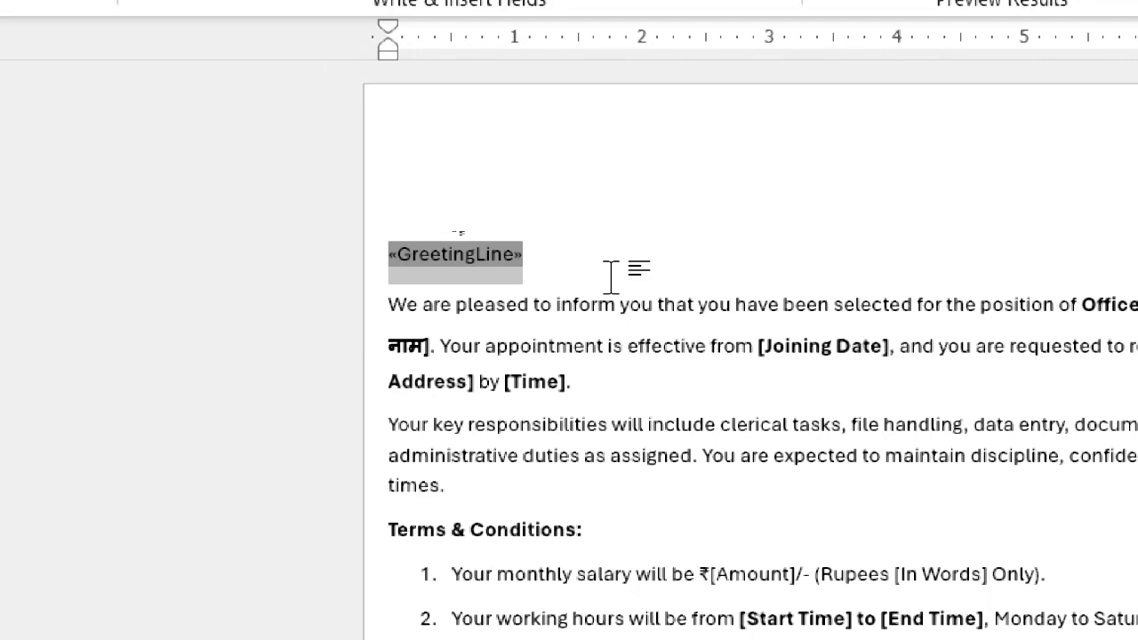
{"action": "key", "text": "BackSpace"}
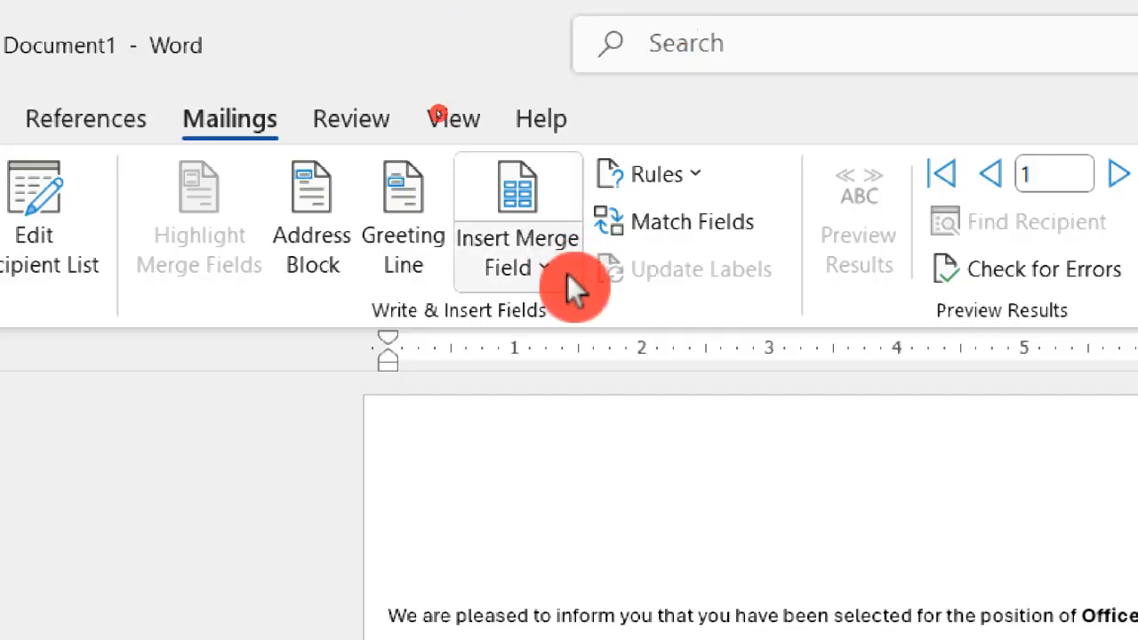
Insert the Title, First_Name and Last_Name merge fields separated by spaces above the letter body, and start a new line.
{"action": "left_click", "coordinate": [568, 274]}
{"action": "left_click", "coordinate": [567, 332]}
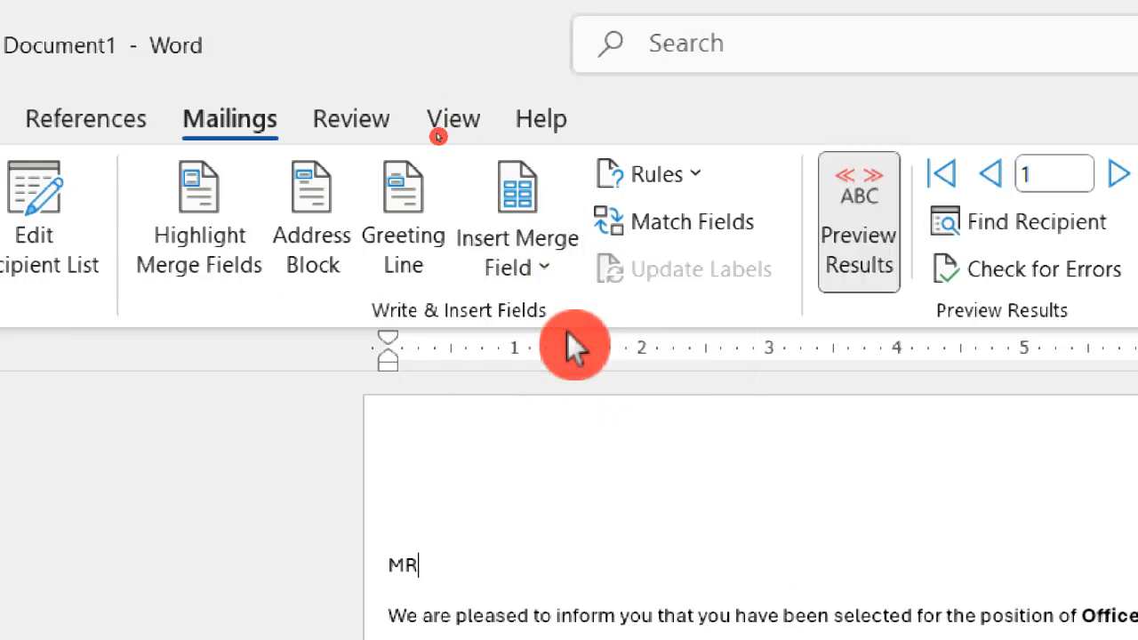
{"action": "left_click", "coordinate": [534, 260]}
{"action": "left_click", "coordinate": [610, 376]}
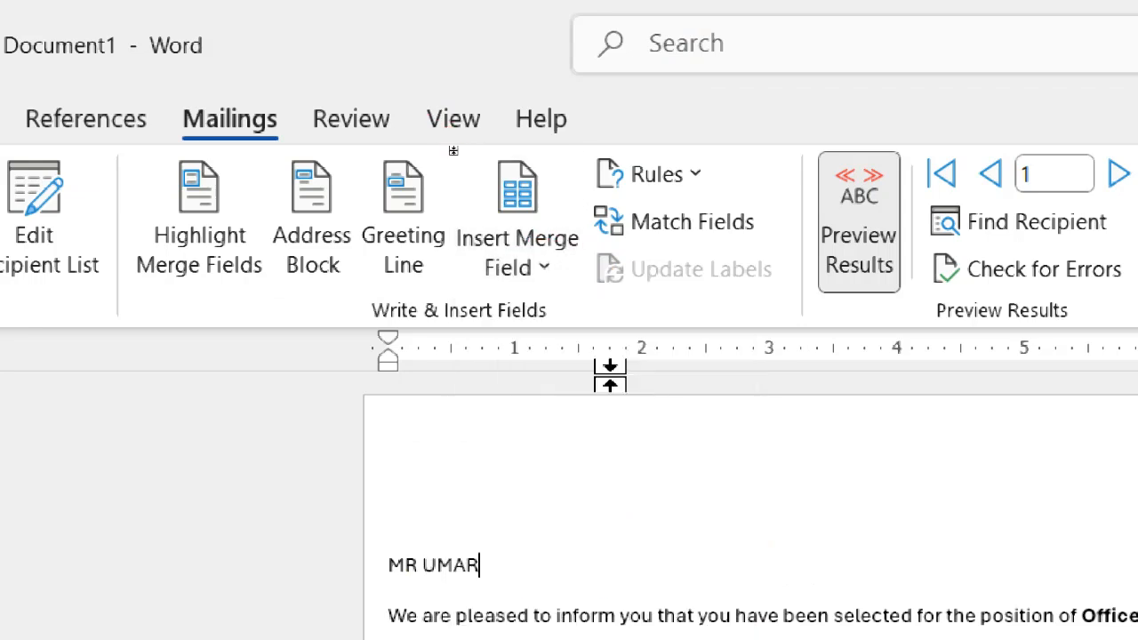
{"action": "left_click", "coordinate": [538, 252]}
{"action": "left_click", "coordinate": [610, 436]}
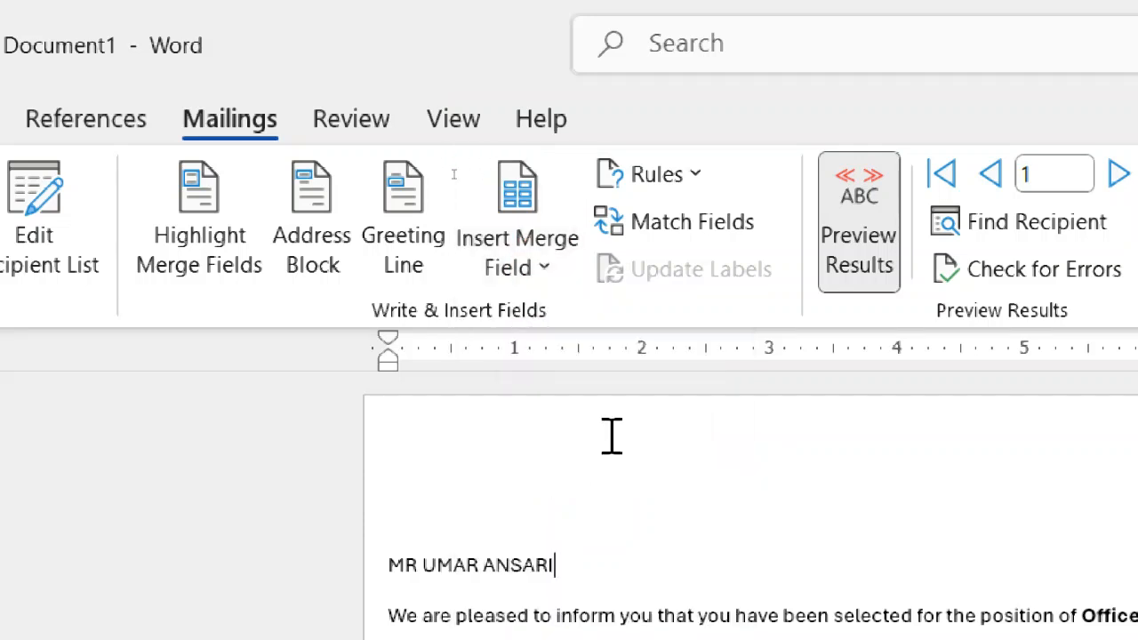
{"action": "key", "text": "Return"}
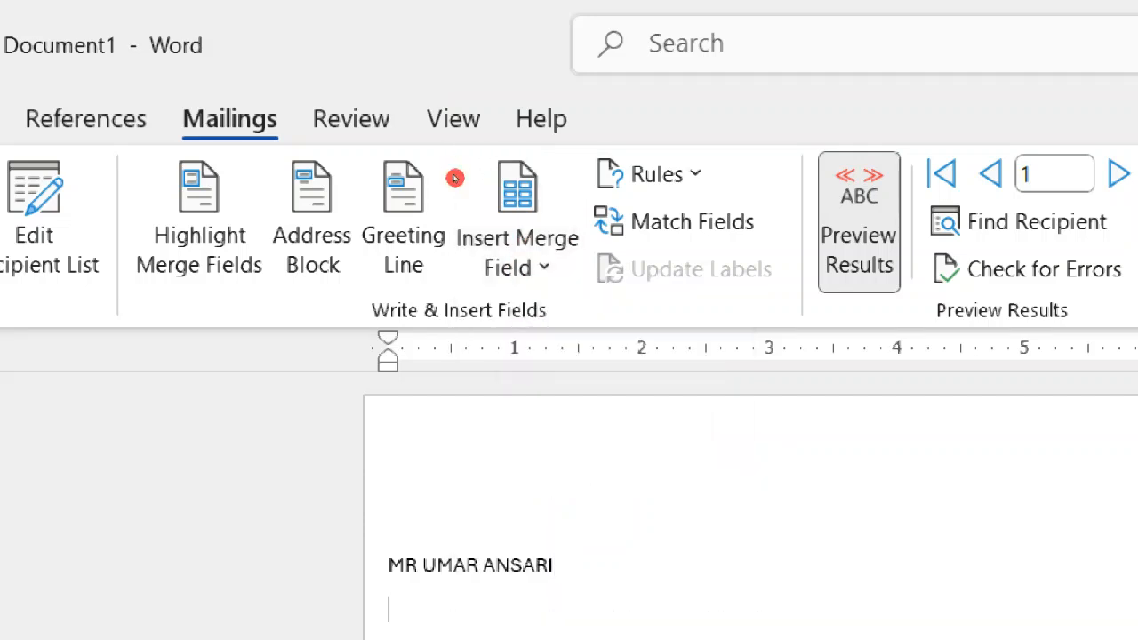
Insert the City, State and ZIP_Code merge fields separated by spaces on the second address line, and start a third line.
{"action": "left_click", "coordinate": [543, 263]}
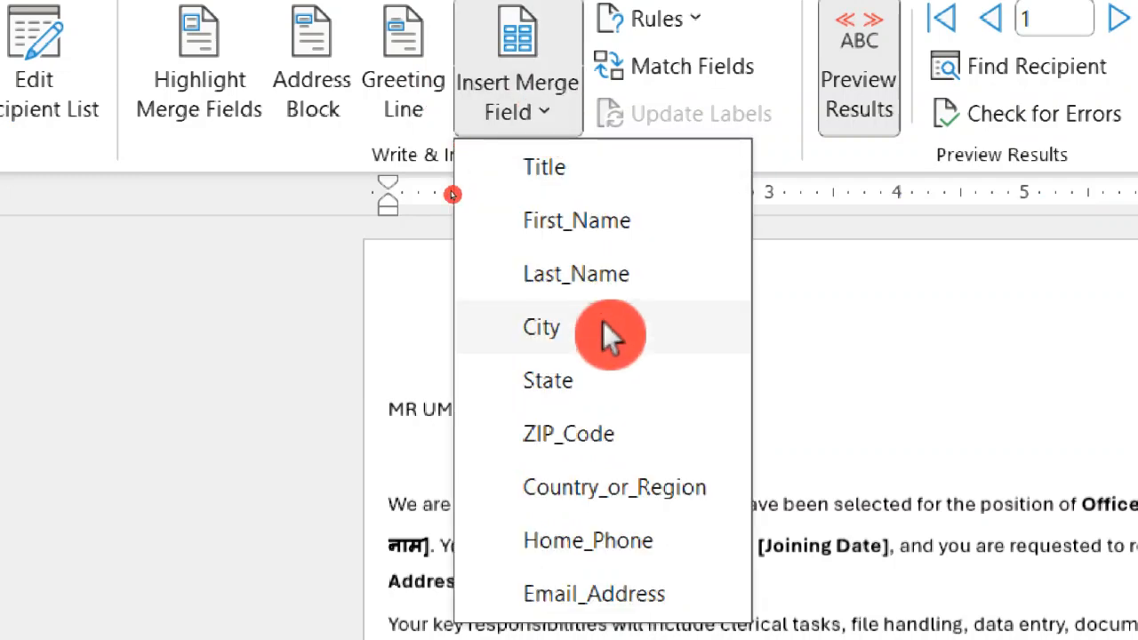
{"action": "left_click", "coordinate": [605, 325]}
{"action": "left_click", "coordinate": [558, 110]}
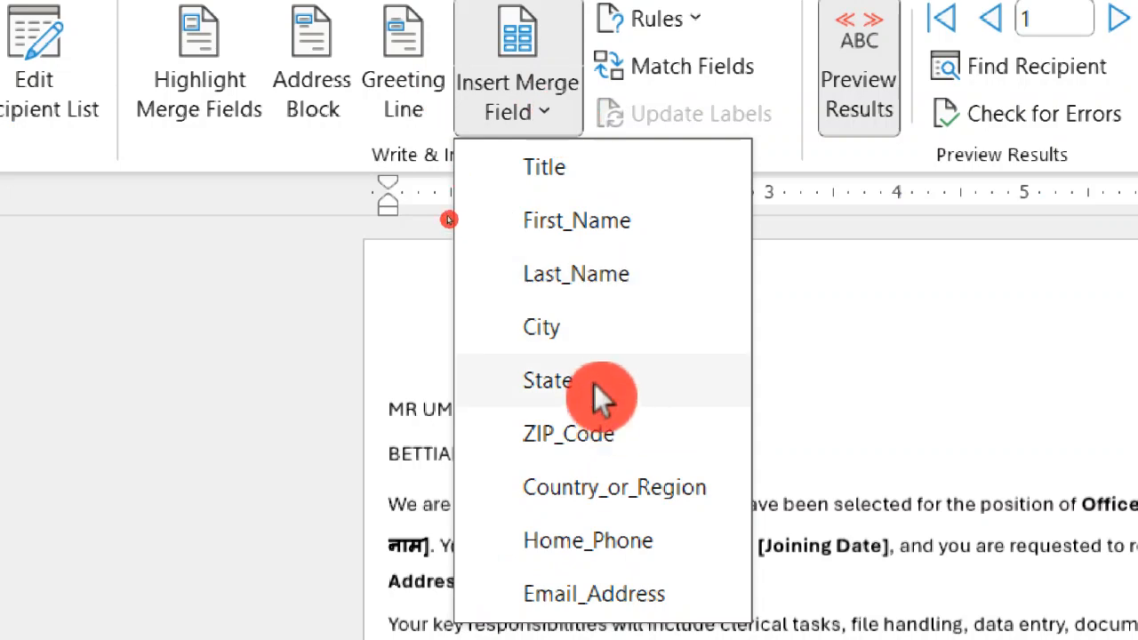
{"action": "left_click", "coordinate": [594, 384]}
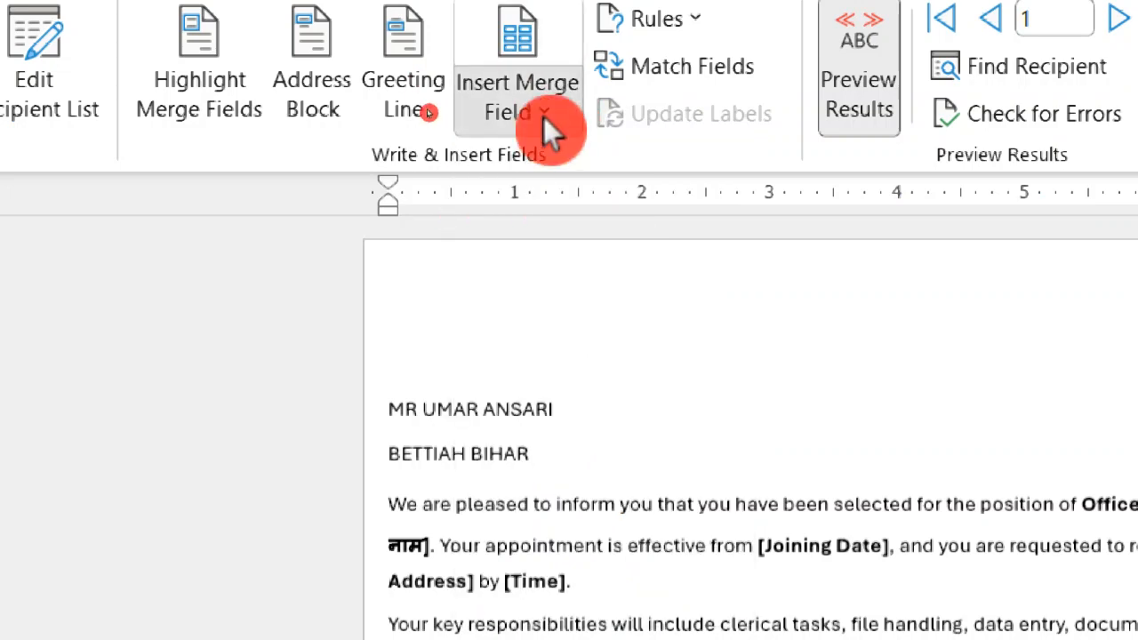
{"action": "left_click", "coordinate": [544, 116]}
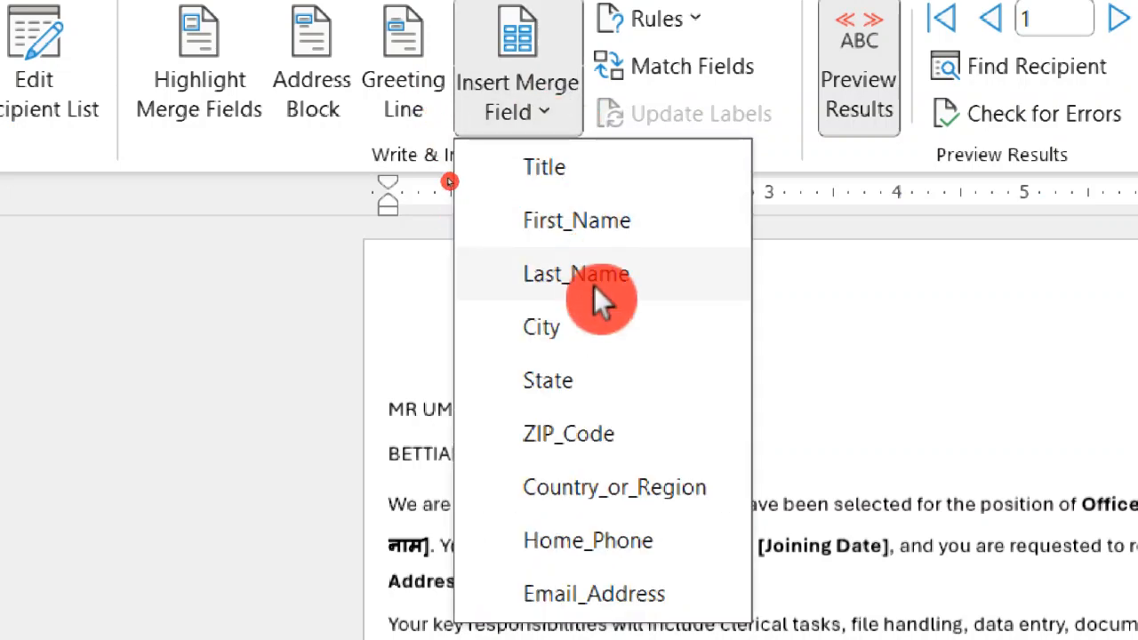
{"action": "left_click", "coordinate": [630, 443]}
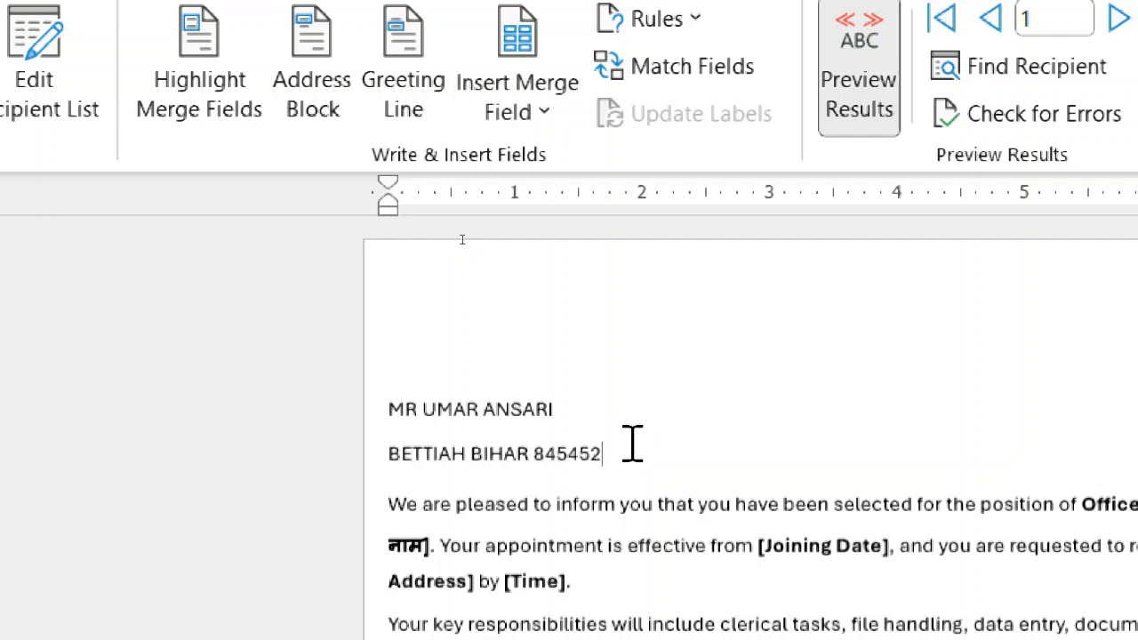
{"action": "key", "text": "Return"}
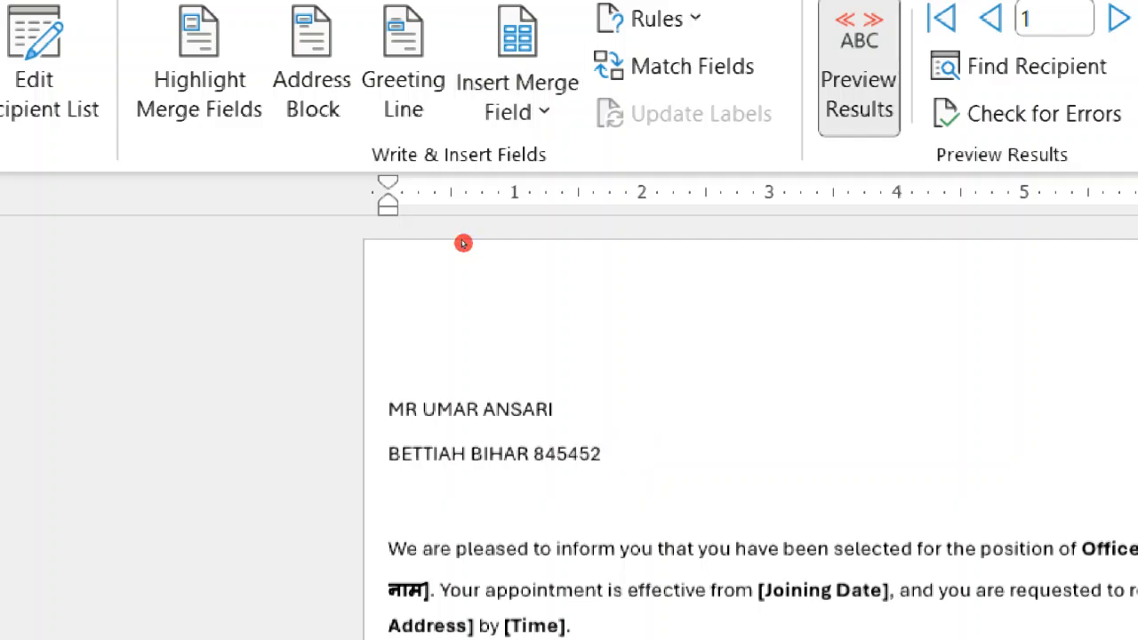
Insert the Country_or_Region merge field on the third address line and the Home_Phone merge field on a new fourth line.
{"action": "left_click", "coordinate": [538, 113]}
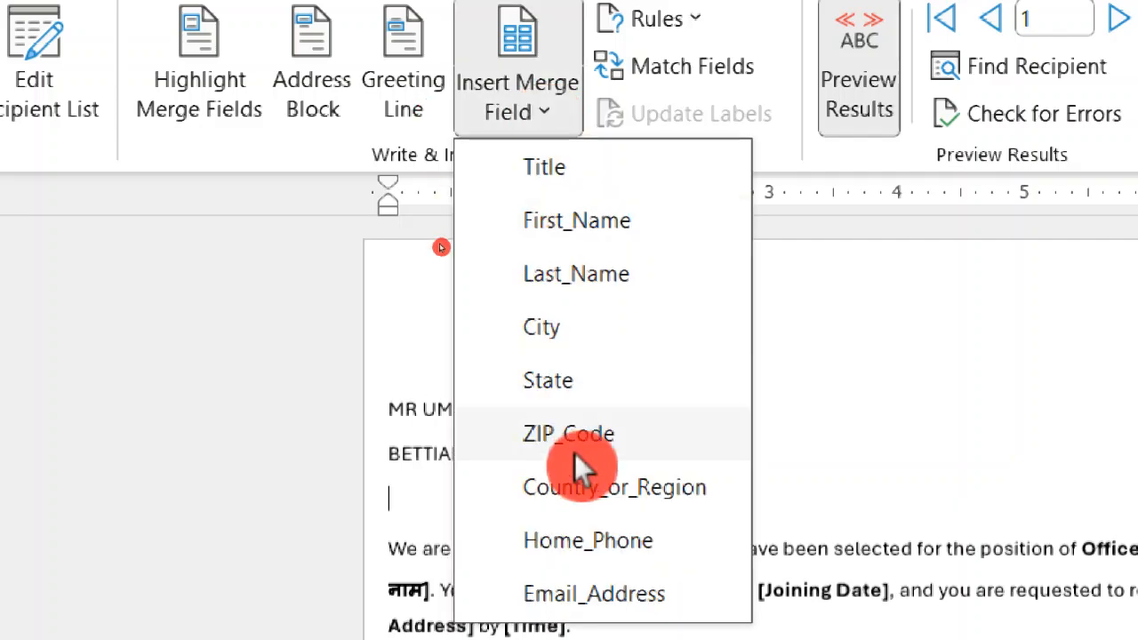
{"action": "left_click", "coordinate": [634, 491]}
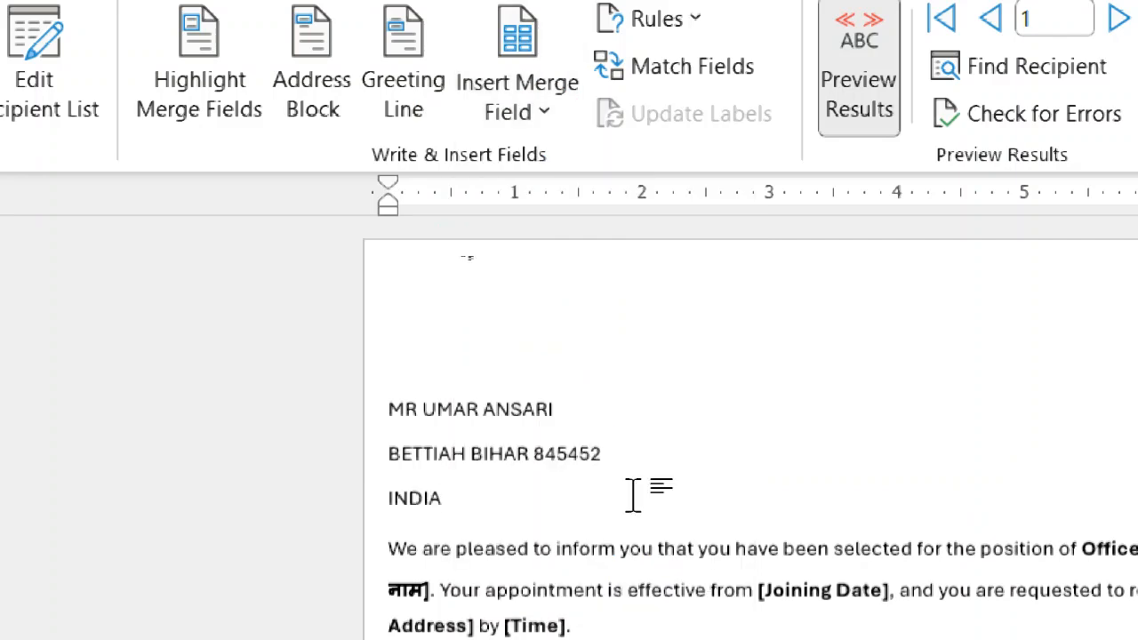
{"action": "key", "text": "Return"}
{"action": "left_click", "coordinate": [539, 113]}
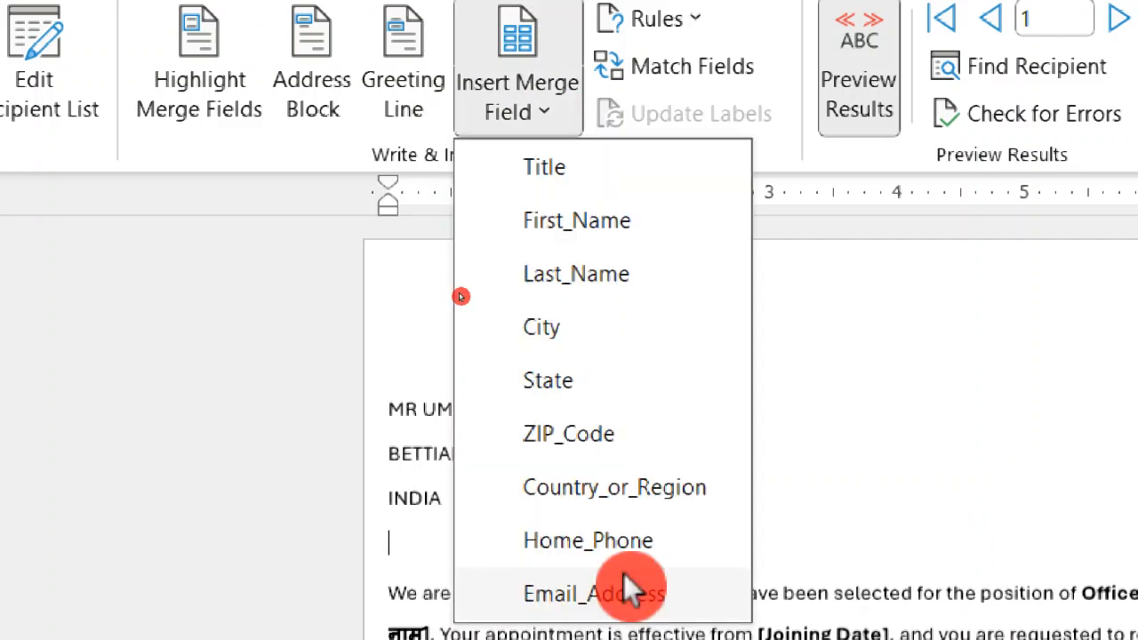
{"action": "left_click", "coordinate": [622, 544]}
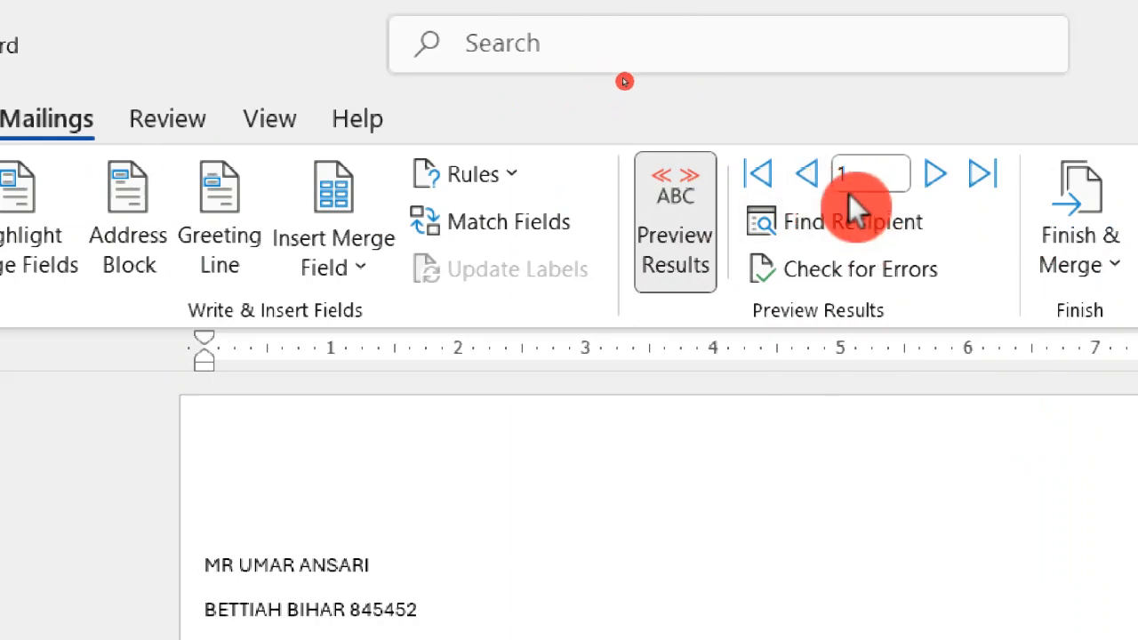
Preview the letter for recipients 2, 3 and 4, and return to the first record.
{"action": "left_click", "coordinate": [941, 185]}
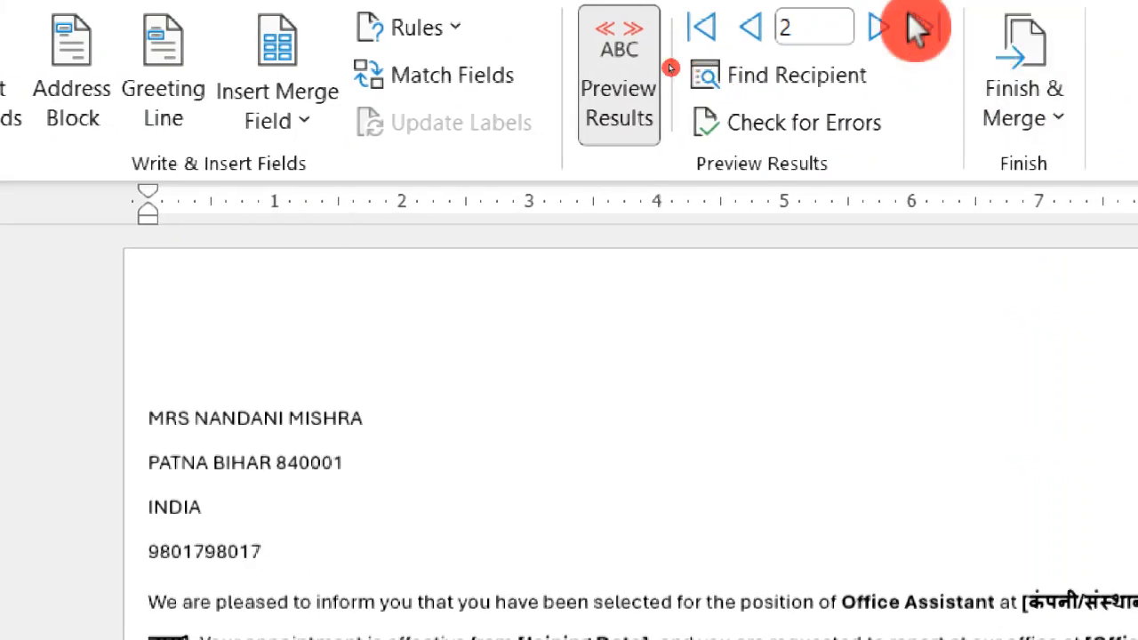
{"action": "left_click", "coordinate": [886, 25]}
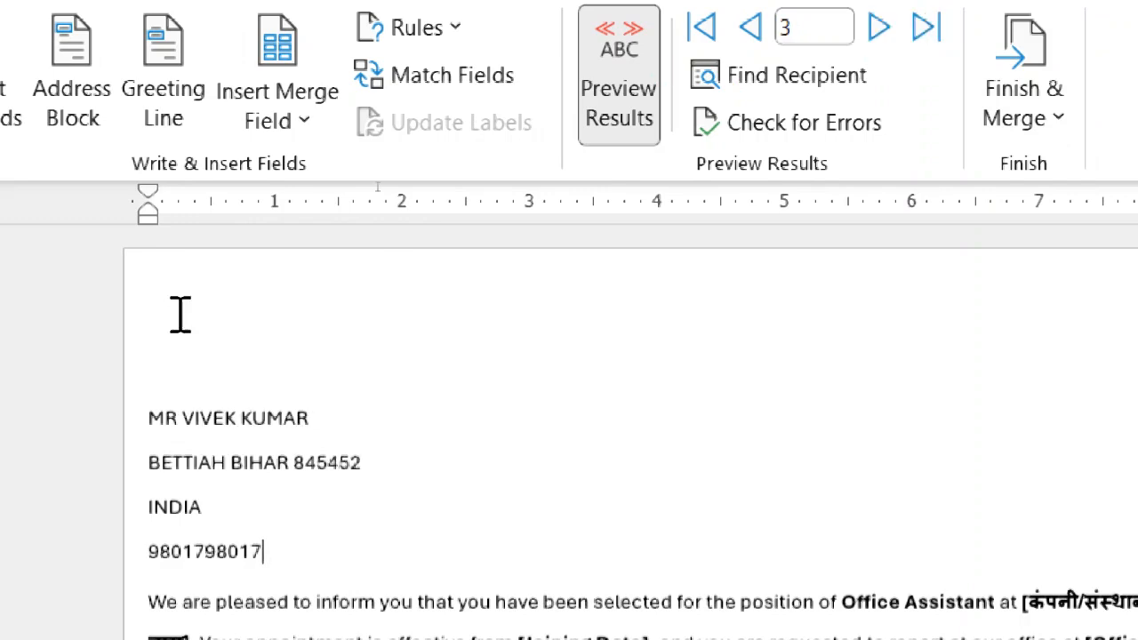
{"action": "left_click", "coordinate": [880, 27]}
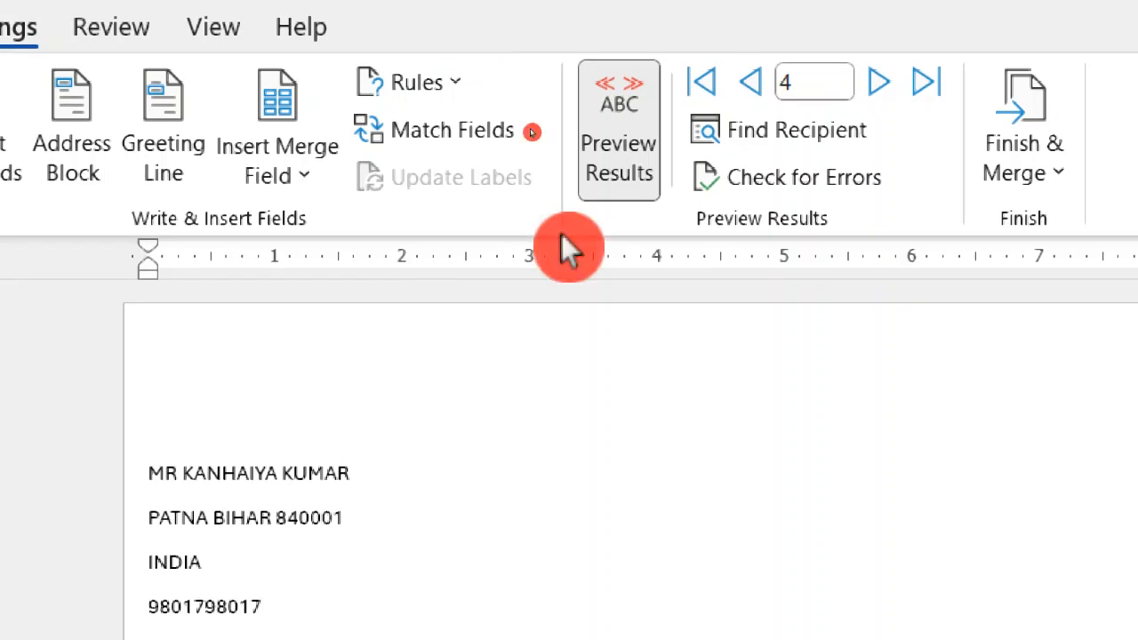
{"action": "left_click", "coordinate": [707, 83]}
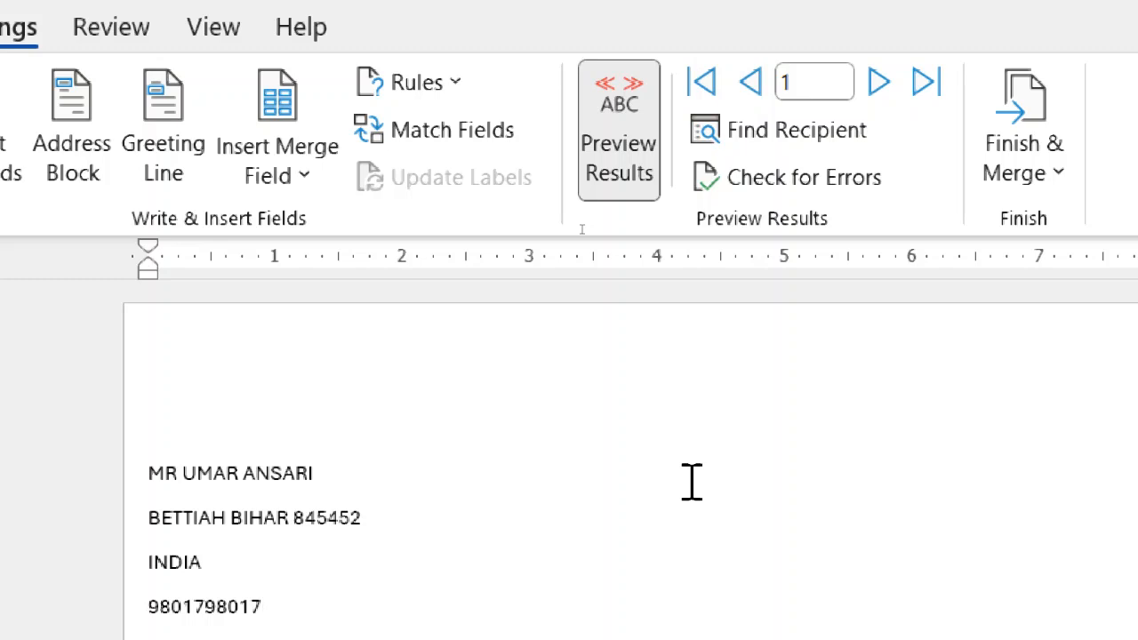
Finish the mail merge by merging all records into a new document of individually editable letters.
{"action": "key", "text": "super+minus"}
{"action": "key", "text": "super+minus"}
{"action": "key", "text": "super+minus"}
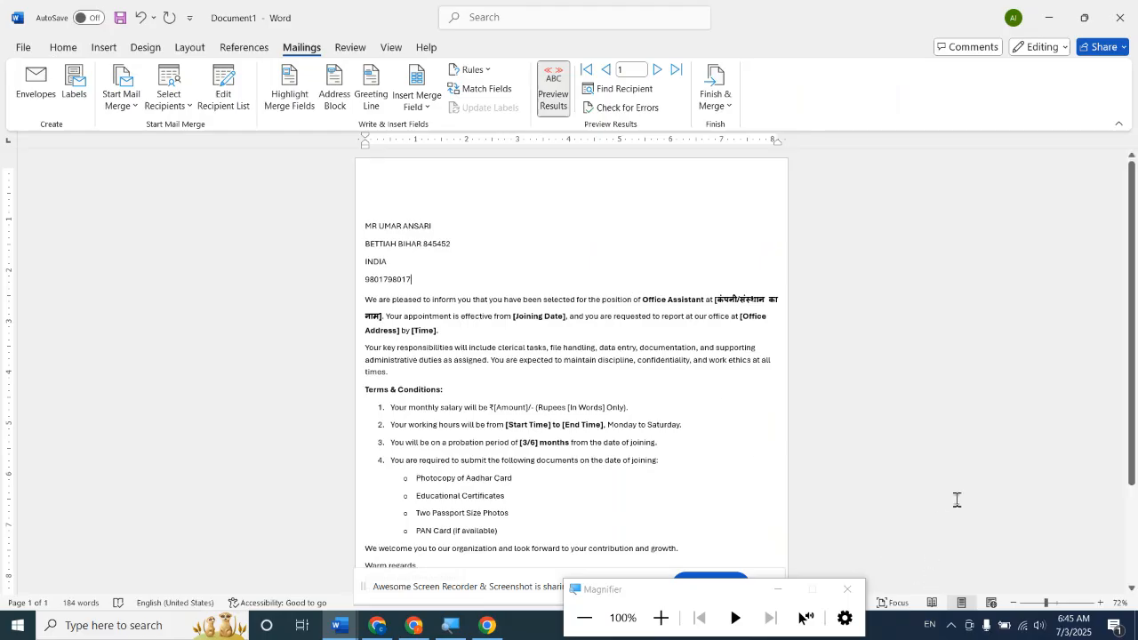
{"action": "scroll", "coordinate": [955, 501], "scroll_direction": "down", "scroll_amount": 2}
{"action": "left_click", "coordinate": [1036, 603]}
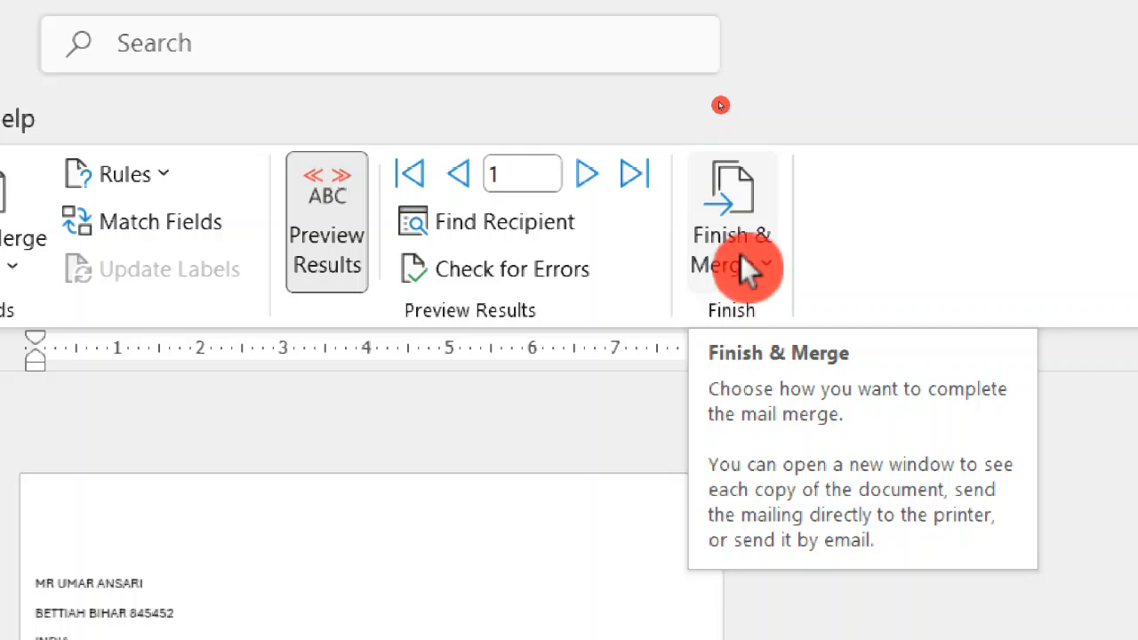
{"action": "left_click", "coordinate": [742, 258]}
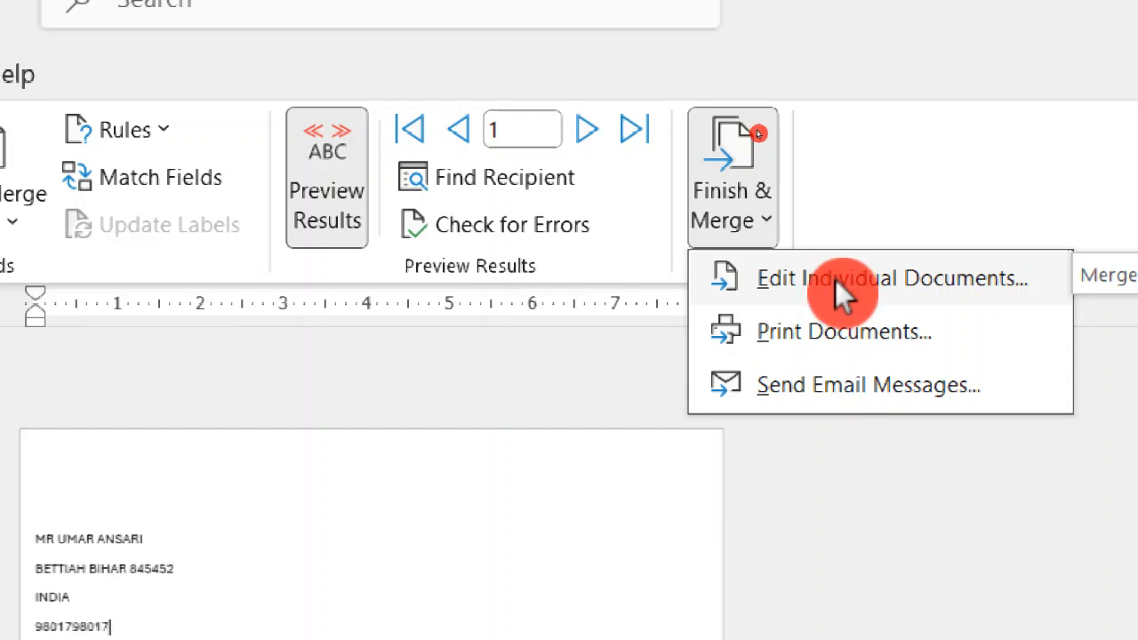
{"action": "left_click", "coordinate": [773, 282]}
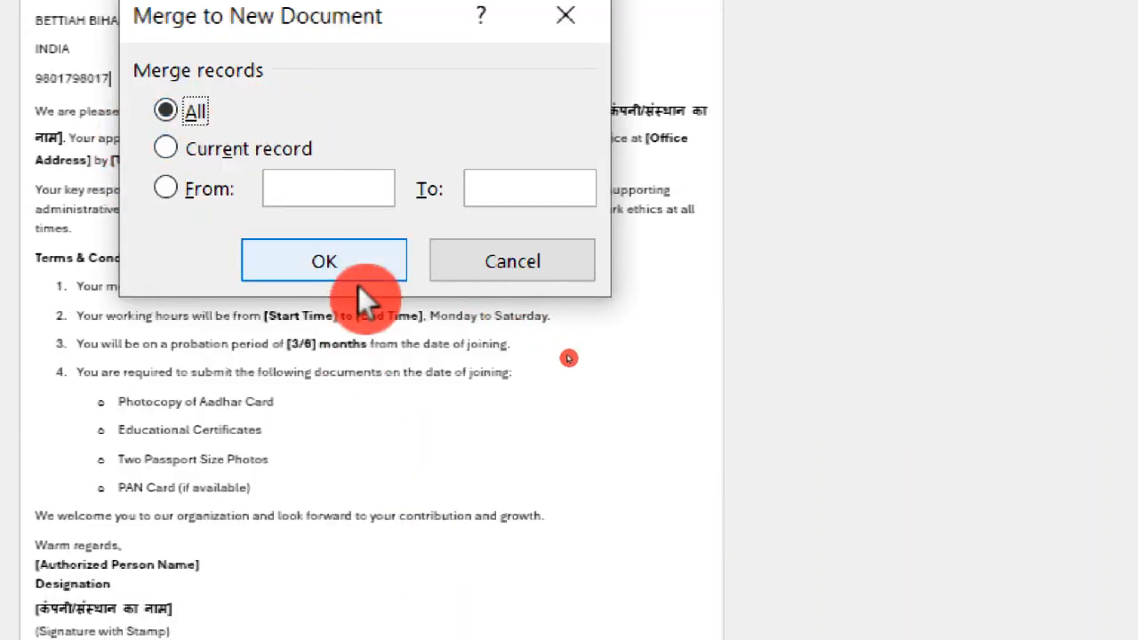
{"action": "left_click", "coordinate": [326, 260]}
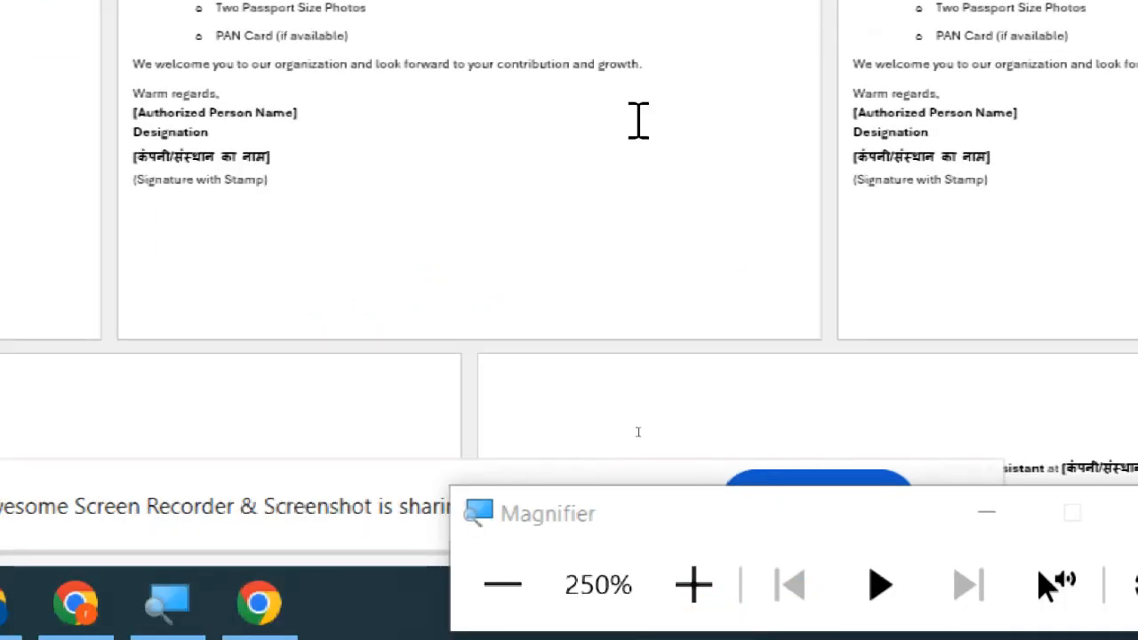
Look over the merged letters in the new document and page through their print preview, leaving it without printing.
{"action": "scroll", "coordinate": [638, 120], "scroll_direction": "down", "scroll_amount": 2}
{"action": "scroll", "coordinate": [639, 120], "scroll_direction": "down", "scroll_amount": 2}
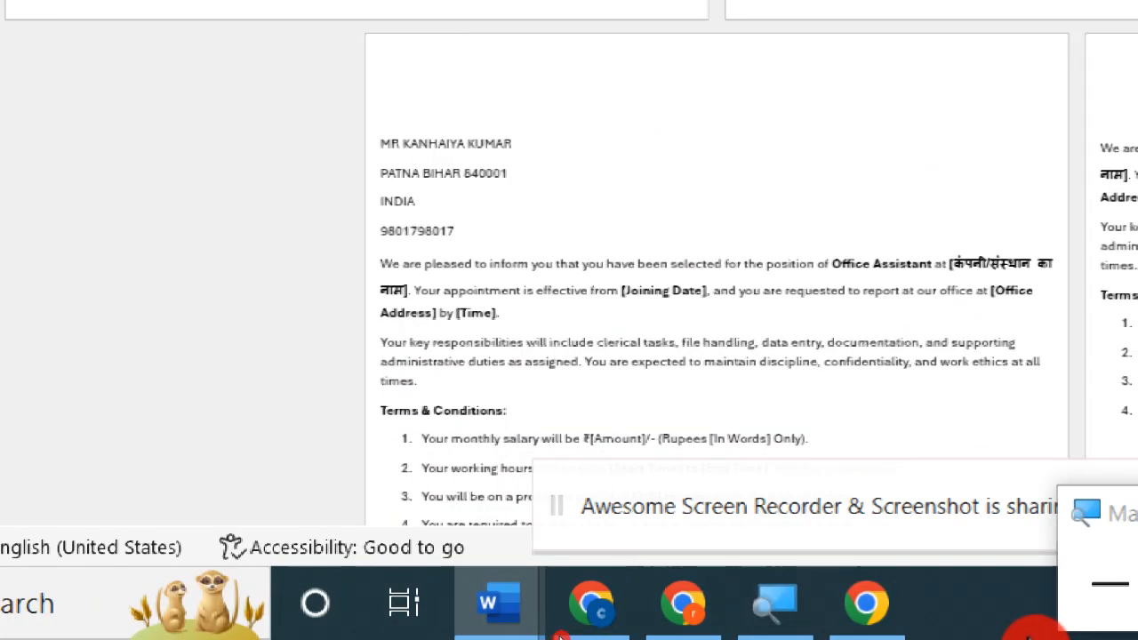
{"action": "left_click", "coordinate": [924, 523]}
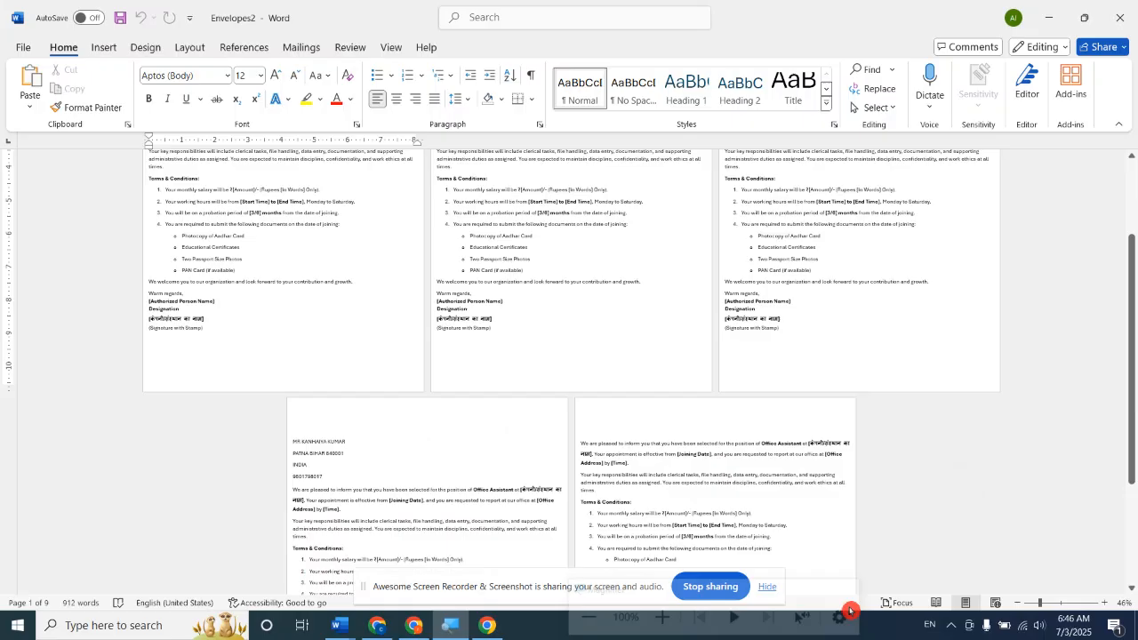
{"action": "left_click", "coordinate": [1034, 605]}
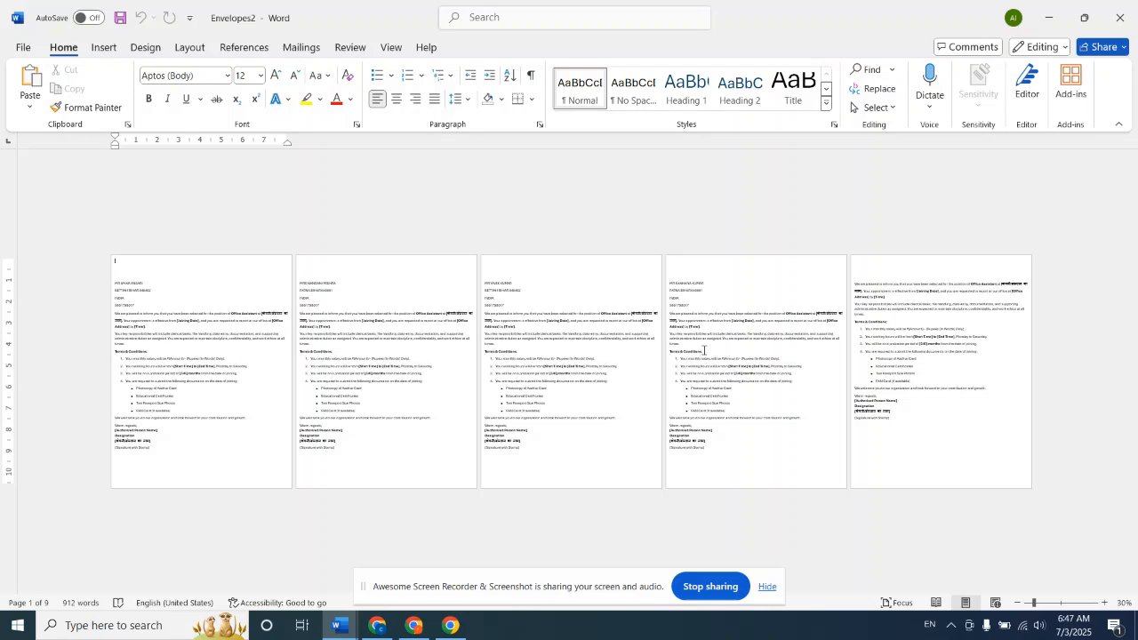
{"action": "key", "text": "ctrl+p"}
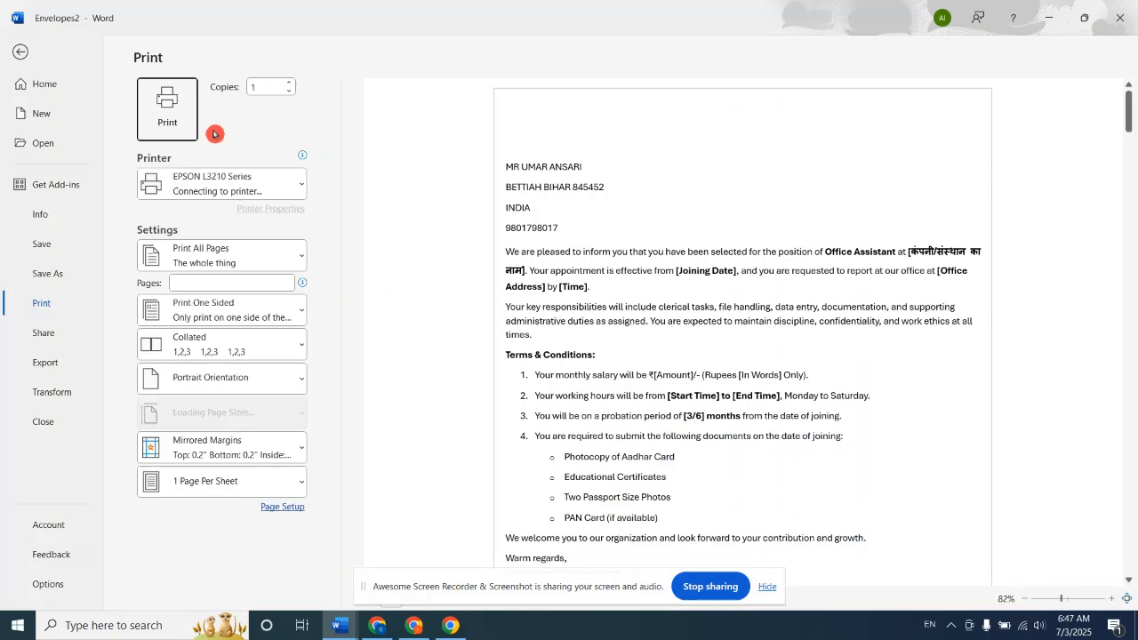
{"action": "scroll", "coordinate": [751, 214], "scroll_direction": "down", "scroll_amount": 5}
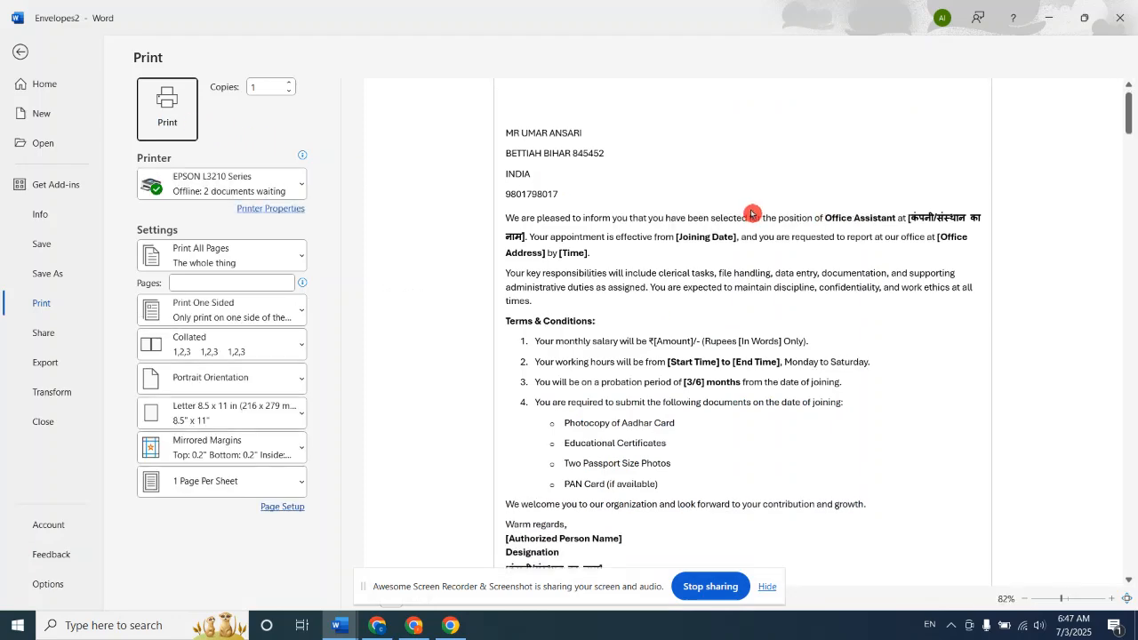
{"action": "scroll", "coordinate": [750, 209], "scroll_direction": "down", "scroll_amount": 5}
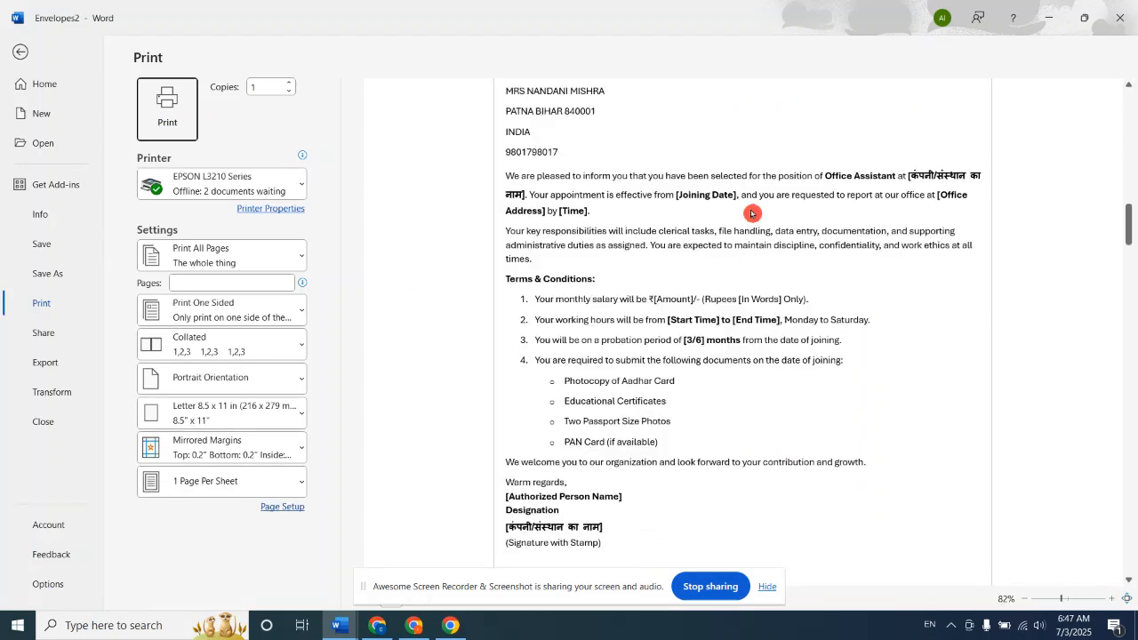
{"action": "scroll", "coordinate": [751, 213], "scroll_direction": "down", "scroll_amount": 10}
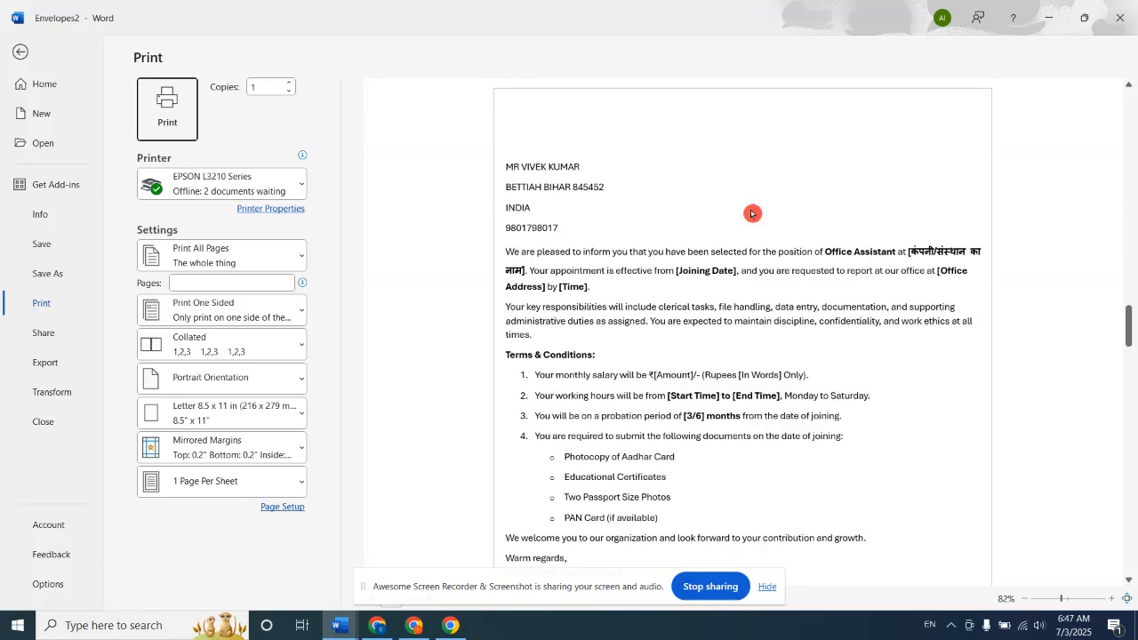
{"action": "scroll", "coordinate": [750, 209], "scroll_direction": "down", "scroll_amount": 5}
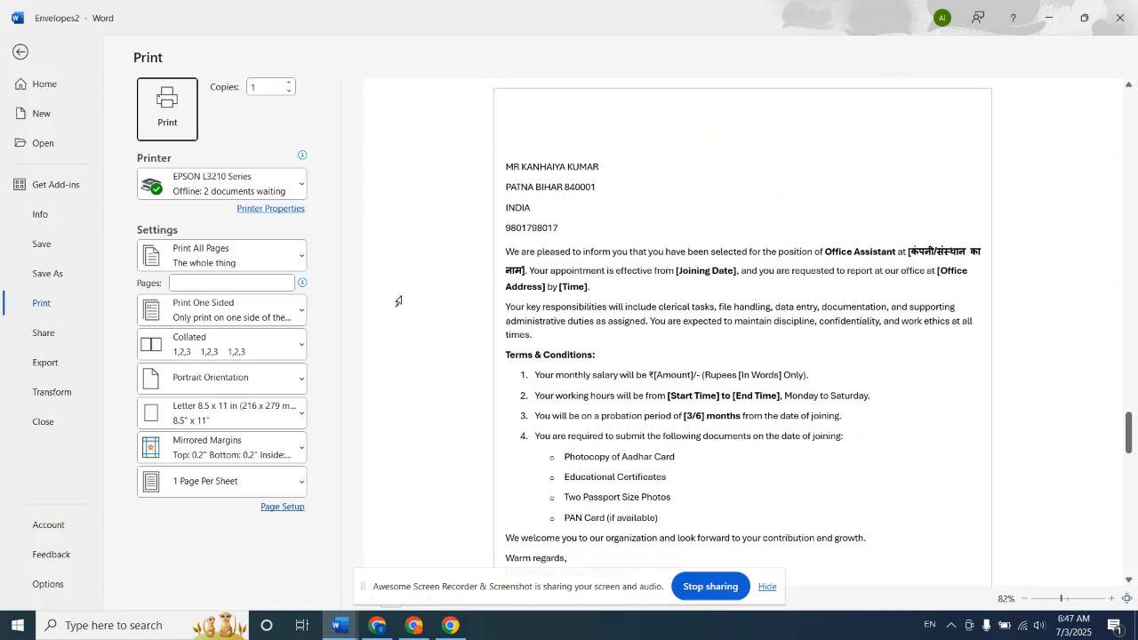
{"action": "left_click", "coordinate": [22, 50]}
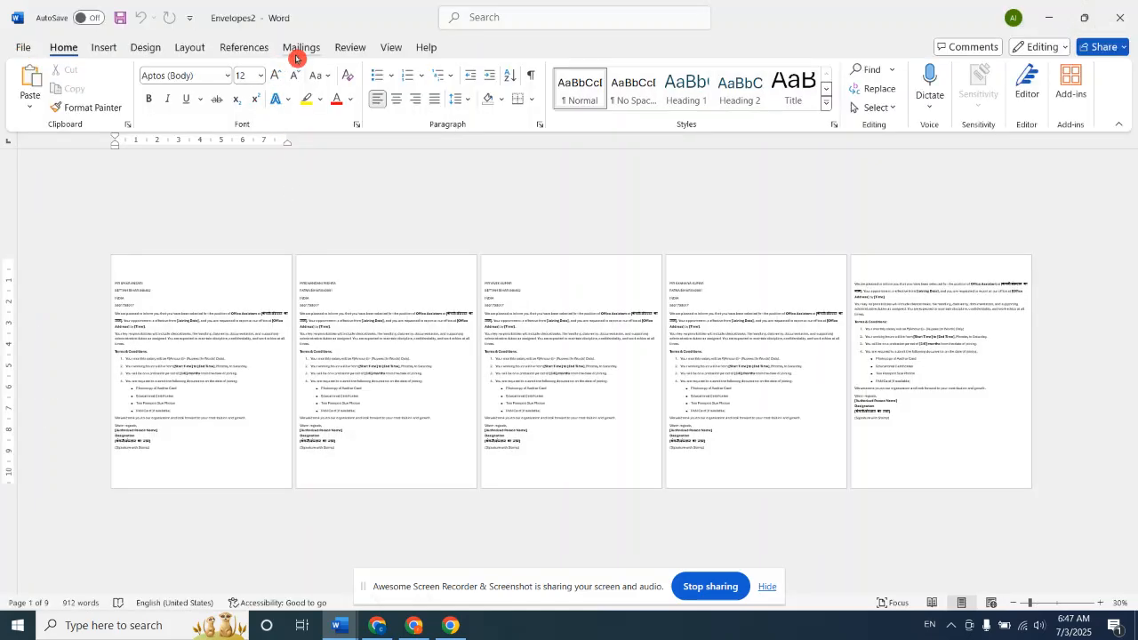
{"action": "left_click", "coordinate": [301, 48]}
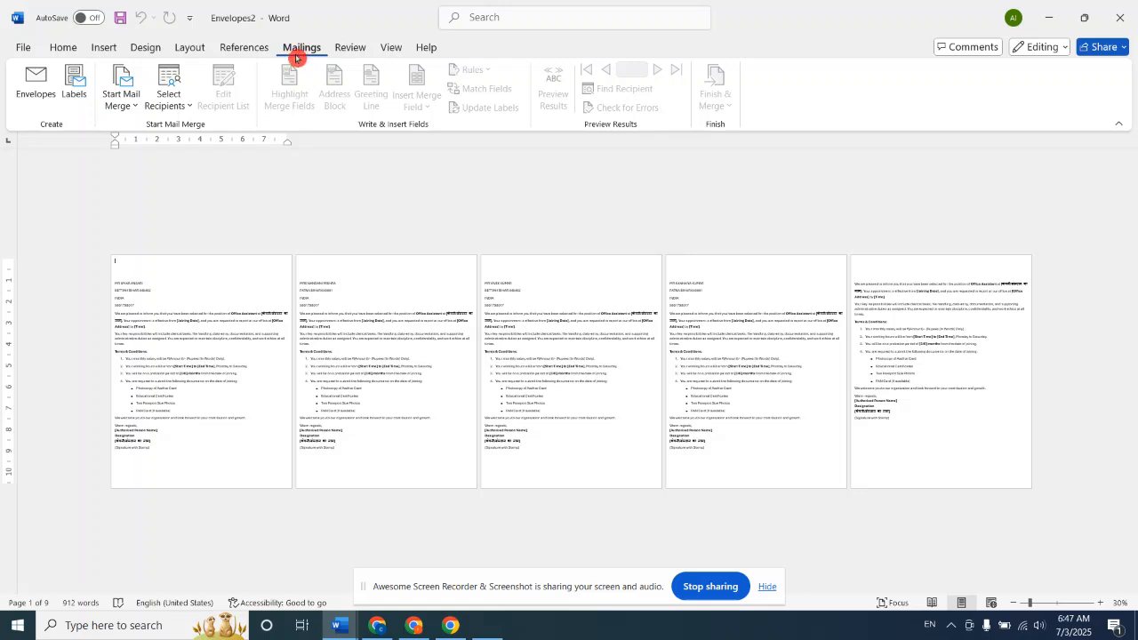
{"action": "key", "text": "super+plus"}
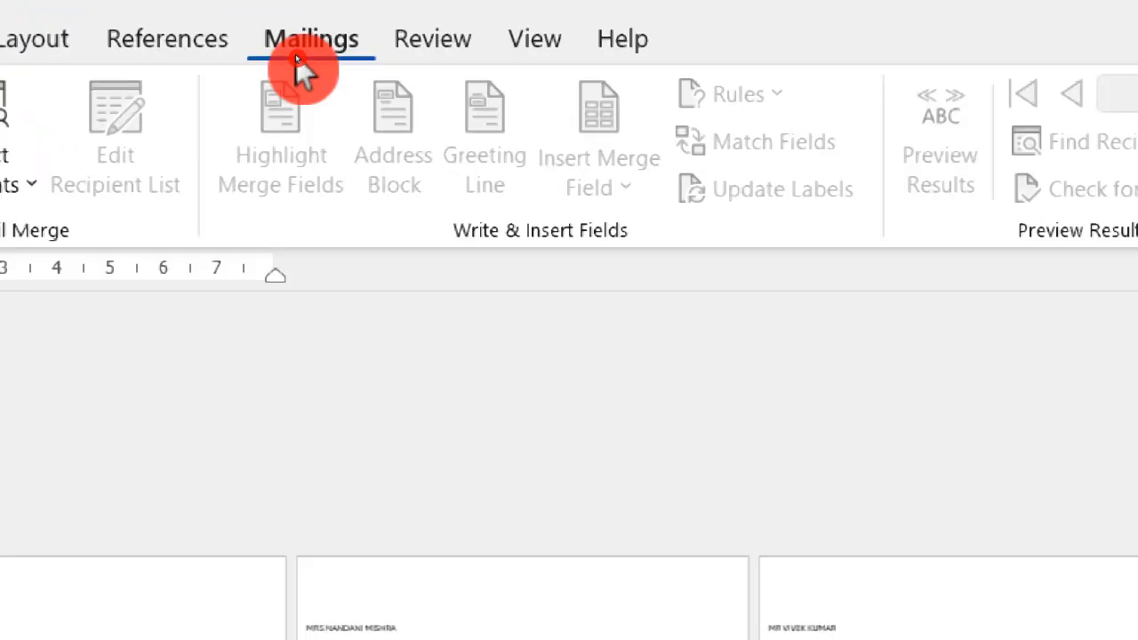
{"action": "key", "text": "super+minus"}
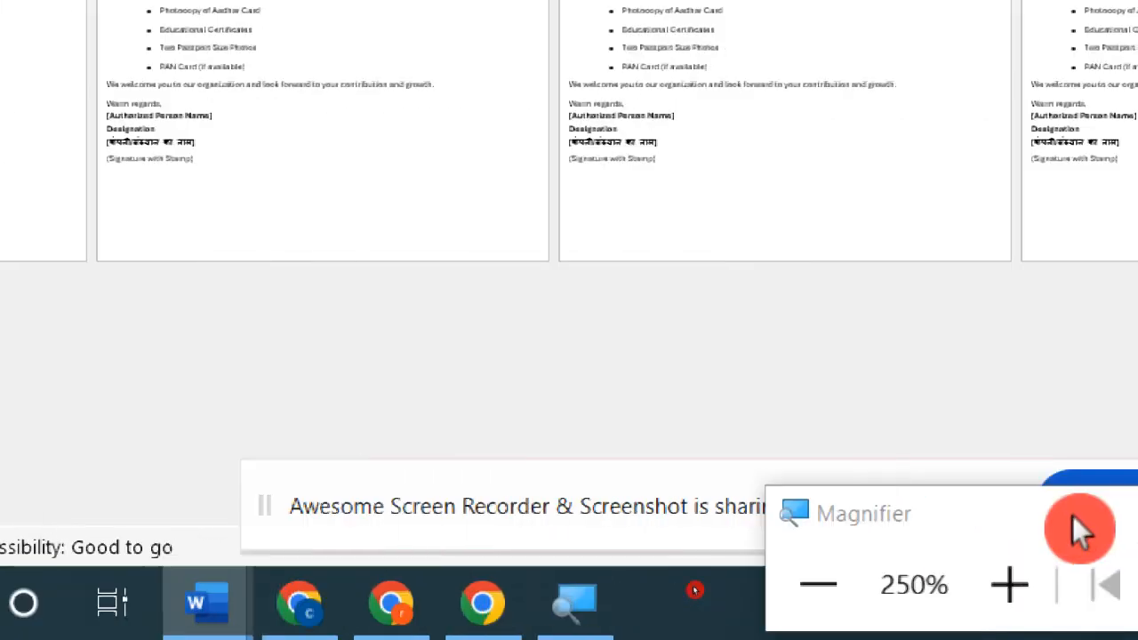
{"action": "left_click_drag", "start_coordinate": [1068, 496], "coordinate": [754, 177]}
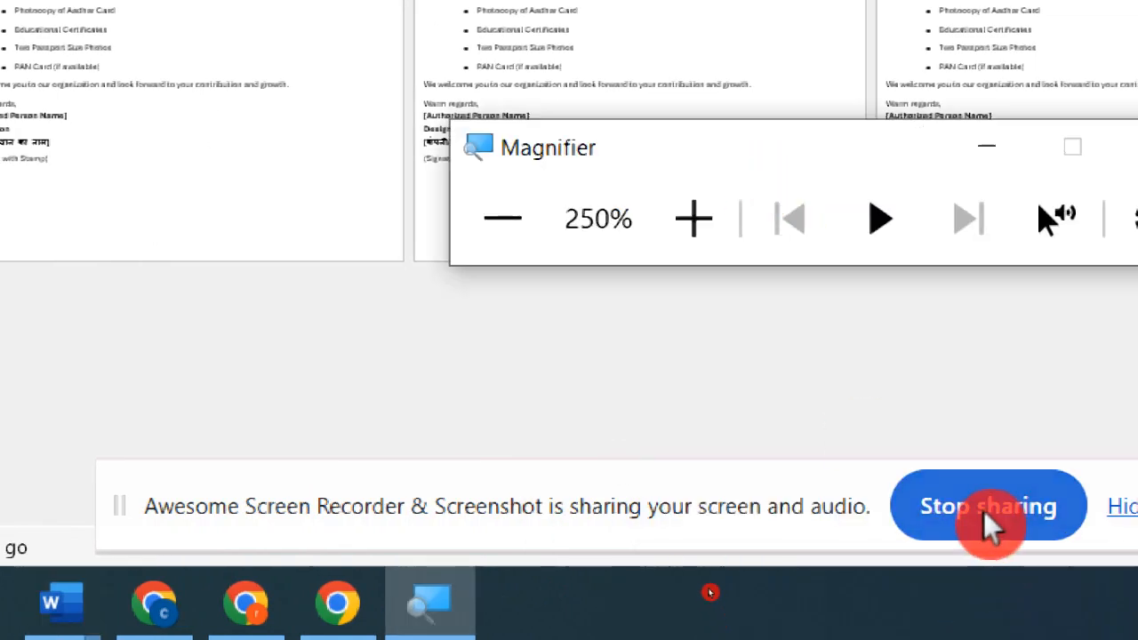